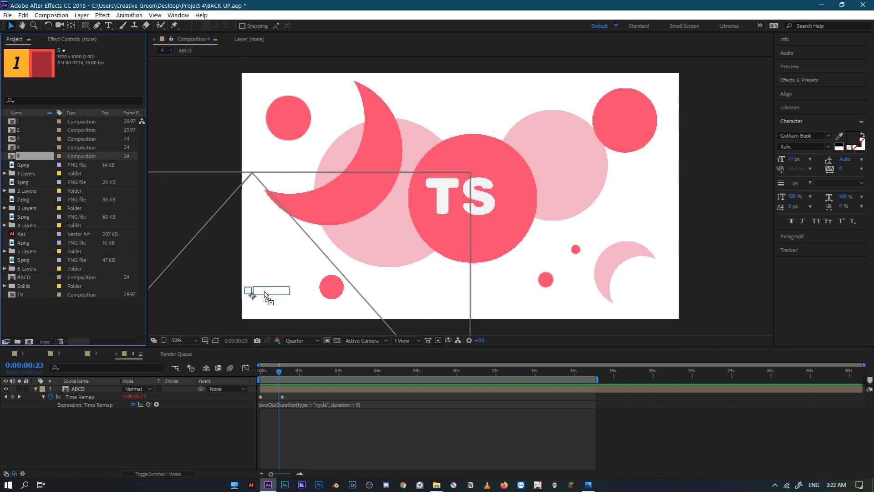
Step: Open composition 5 and set the current time to its first frame
{"action": "double_click", "coordinate": [30, 157]}
{"action": "left_click_drag", "start_coordinate": [249, 360], "coordinate": [172, 359]}
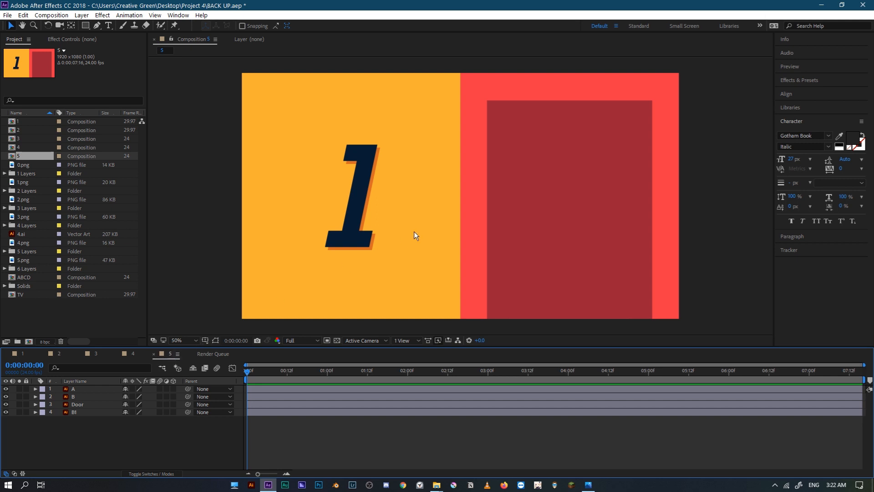
{"action": "left_click_drag", "start_coordinate": [564, 184], "coordinate": [486, 180]}
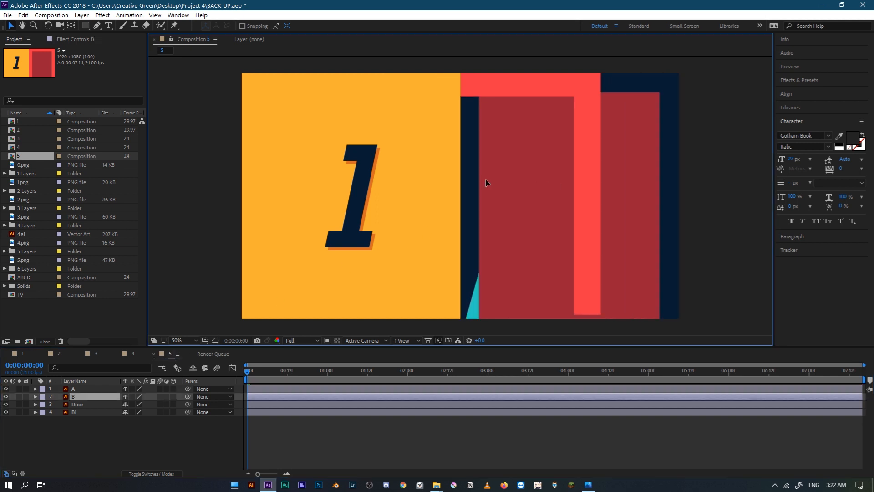
{"action": "key", "text": "ctrl+z"}
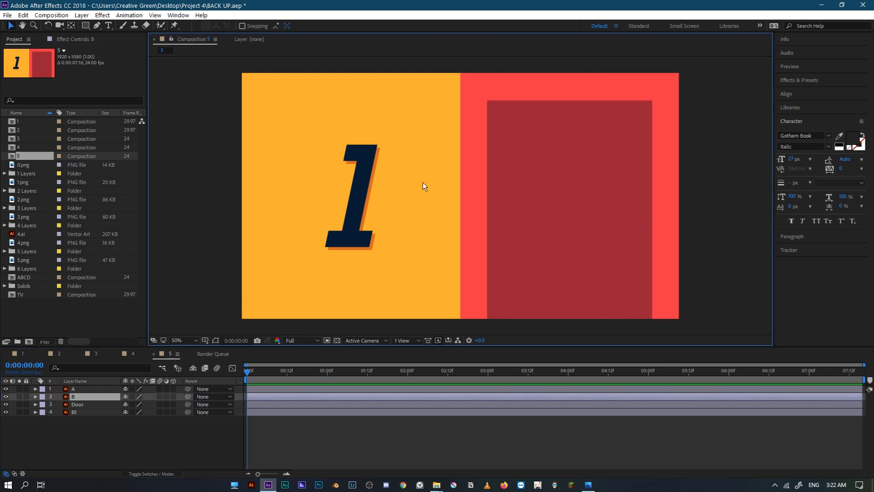
{"action": "left_click_drag", "start_coordinate": [394, 233], "coordinate": [338, 228]}
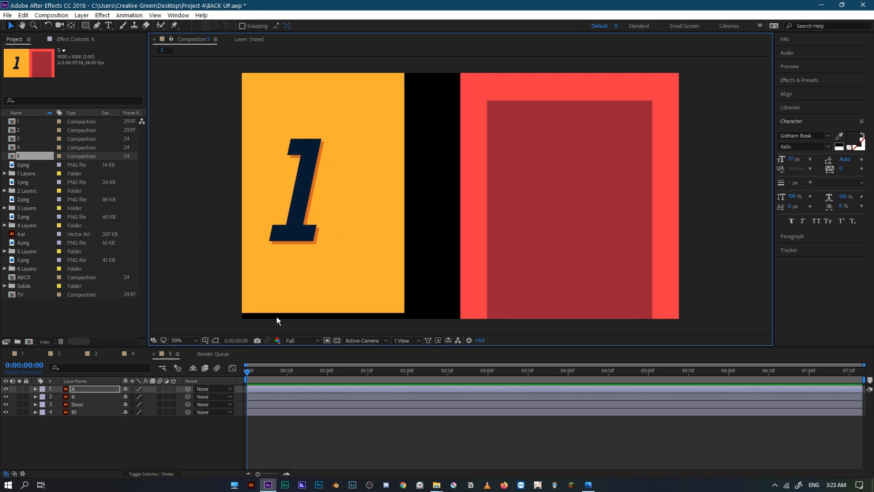
{"action": "key", "text": "ctrl+z"}
{"action": "left_click_drag", "start_coordinate": [541, 229], "coordinate": [611, 236]}
{"action": "key", "text": "ctrl+z"}
{"action": "left_click_drag", "start_coordinate": [707, 182], "coordinate": [619, 325]}
{"action": "left_click", "coordinate": [727, 285]}
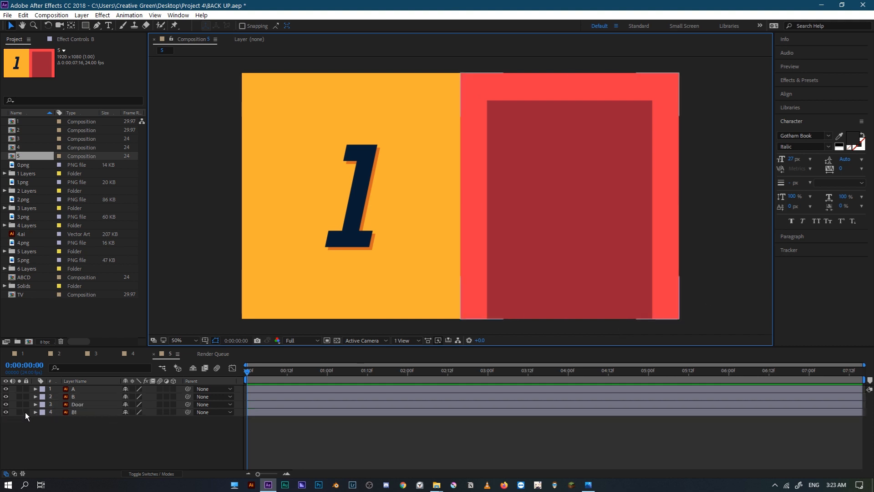
Step: Inspect the contents of layers A, B, Door and B1 by toggling their visibility and the transparency grid
{"action": "left_click", "coordinate": [337, 340]}
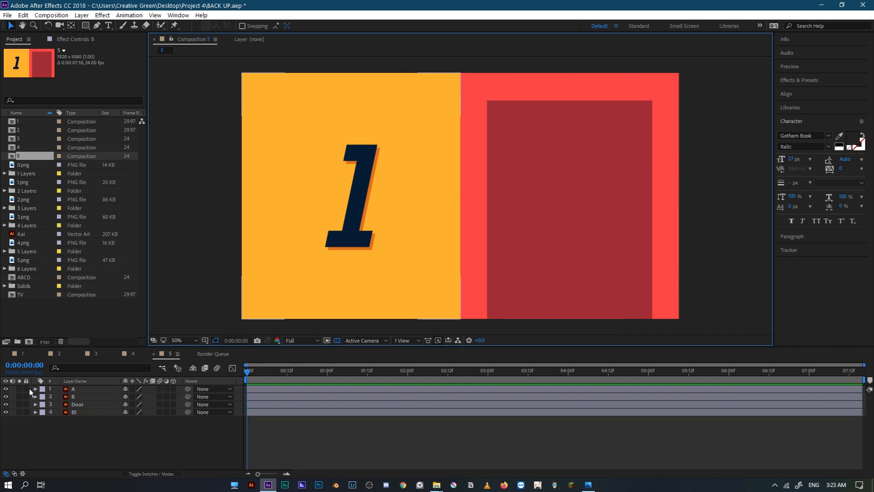
{"action": "left_click_drag", "start_coordinate": [7, 391], "coordinate": [7, 414]}
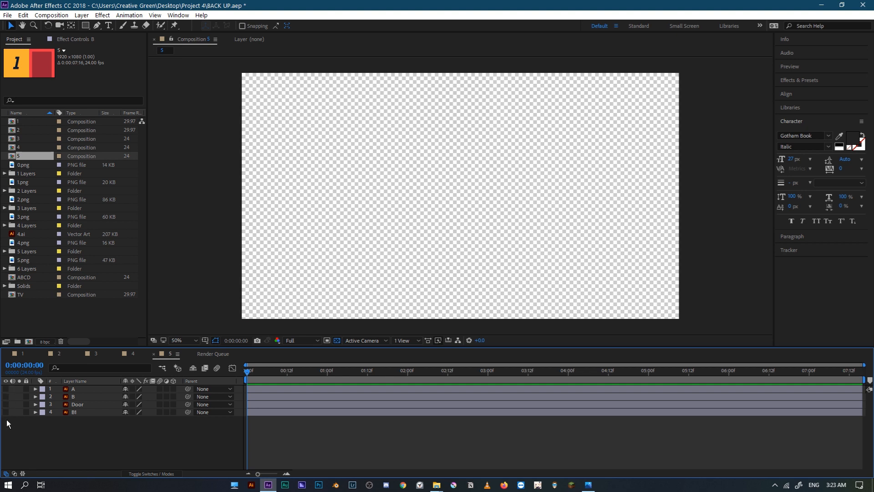
{"action": "left_click", "coordinate": [337, 340]}
{"action": "left_click", "coordinate": [338, 341]}
{"action": "left_click", "coordinate": [337, 340]}
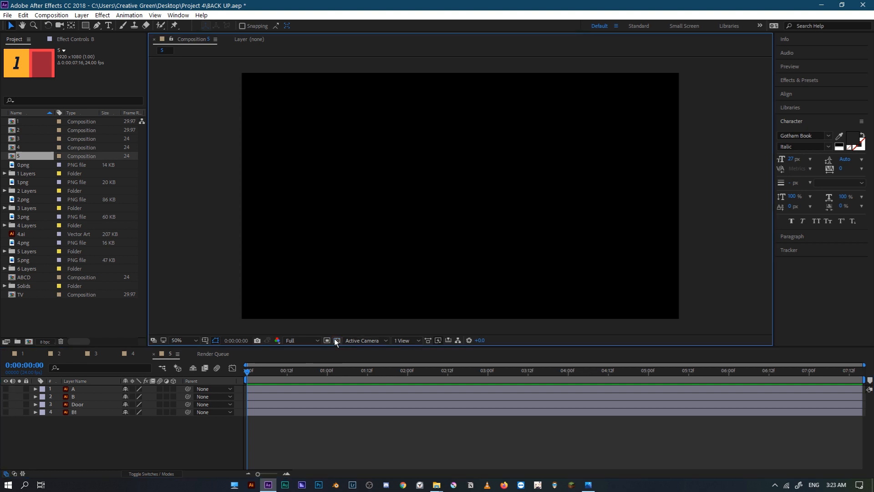
{"action": "left_click", "coordinate": [6, 389]}
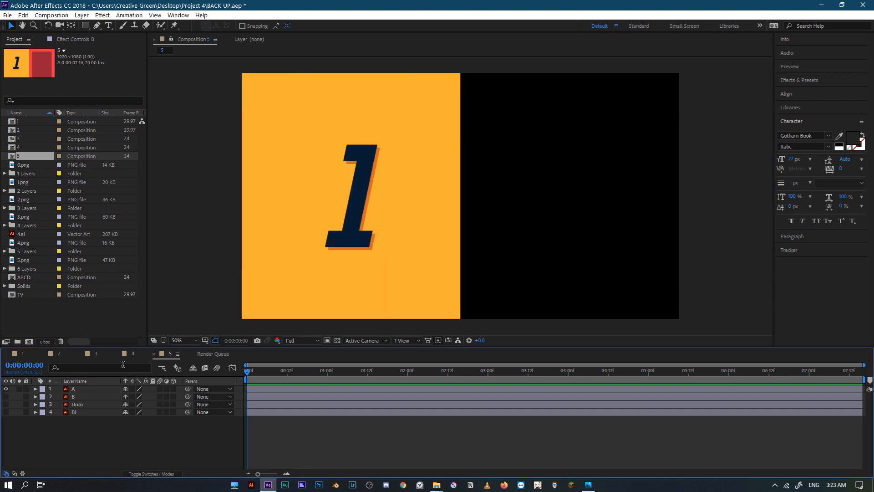
{"action": "left_click", "coordinate": [6, 389]}
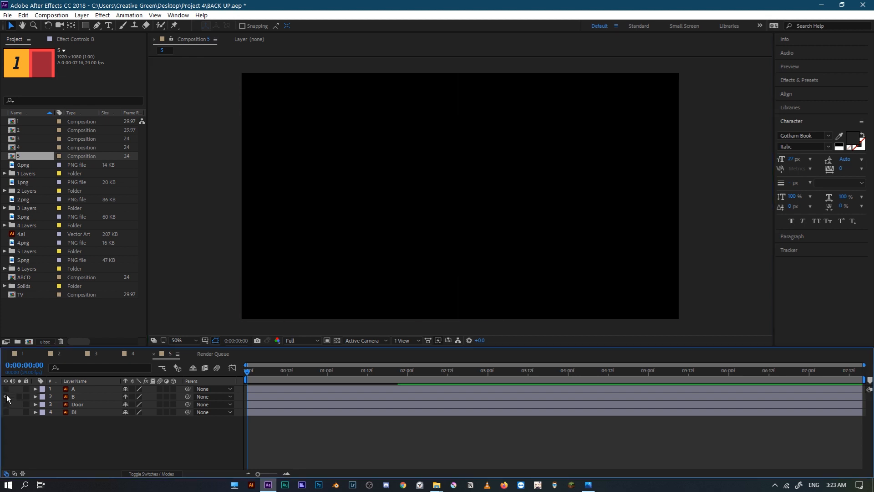
{"action": "left_click", "coordinate": [6, 396]}
{"action": "left_click", "coordinate": [6, 404]}
{"action": "left_click", "coordinate": [6, 411]}
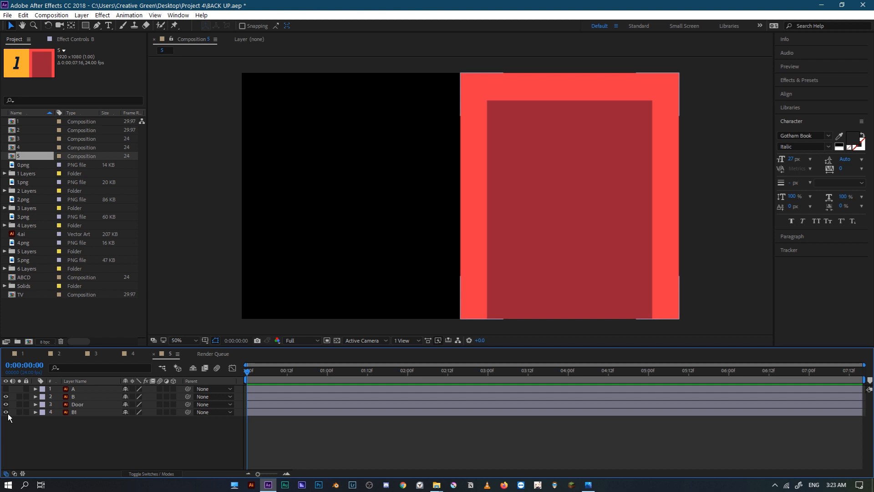
{"action": "left_click", "coordinate": [7, 389]}
Step: Keyframe layer A's position in place at frame 21 and slide it off the canvas's left side at frame 0, to about -548, 556
{"action": "left_click", "coordinate": [387, 281]}
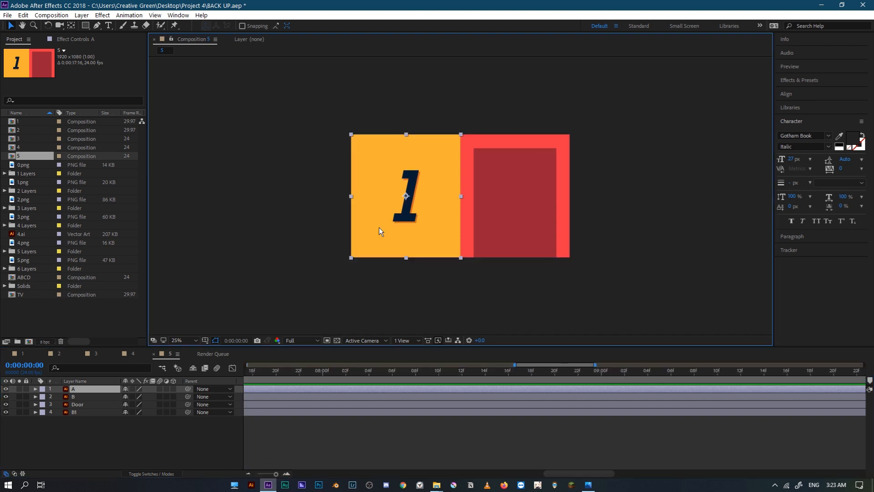
{"action": "key", "text": "p"}
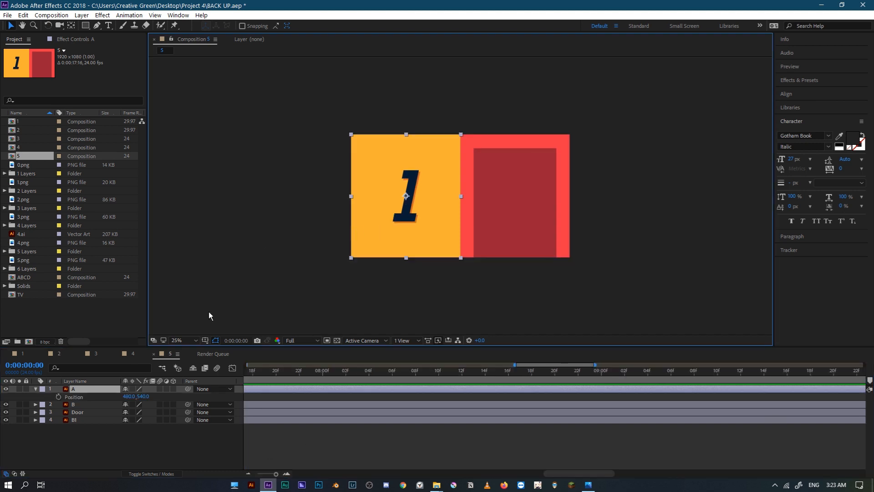
{"action": "left_click", "coordinate": [58, 397]}
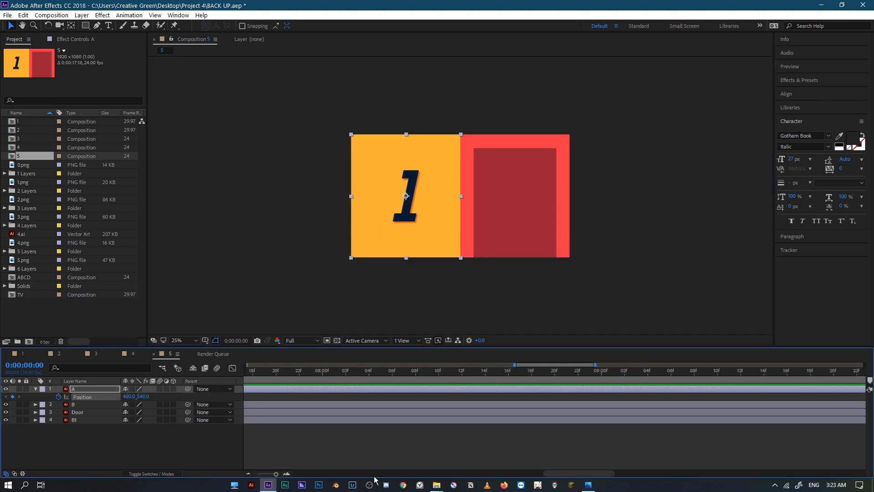
{"action": "left_click_drag", "start_coordinate": [554, 476], "coordinate": [250, 475]}
{"action": "left_click_drag", "start_coordinate": [396, 409], "coordinate": [491, 407]}
{"action": "left_click_drag", "start_coordinate": [441, 218], "coordinate": [325, 222]}
{"action": "key", "text": "space"}
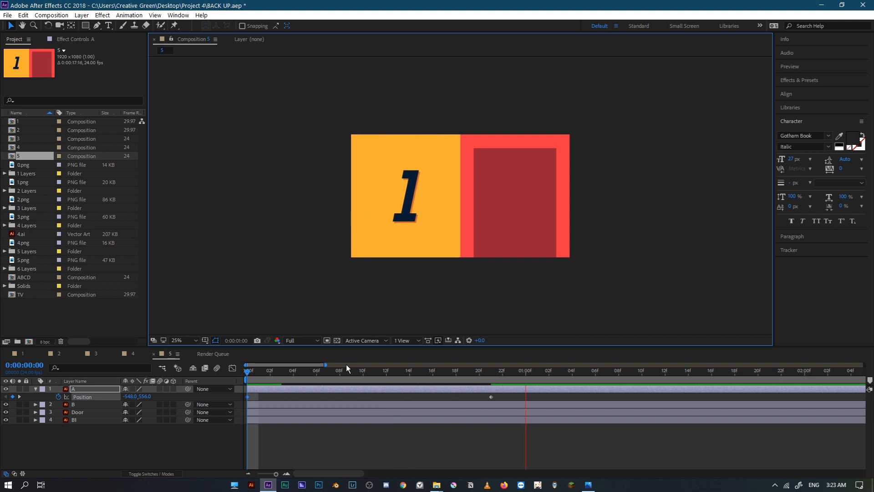
{"action": "key", "text": "space"}
Step: Retime layer A's ending position keyframe to frame 6, easy-ease both keyframes and preview the slide-in
{"action": "left_click_drag", "start_coordinate": [292, 372], "coordinate": [219, 398]}
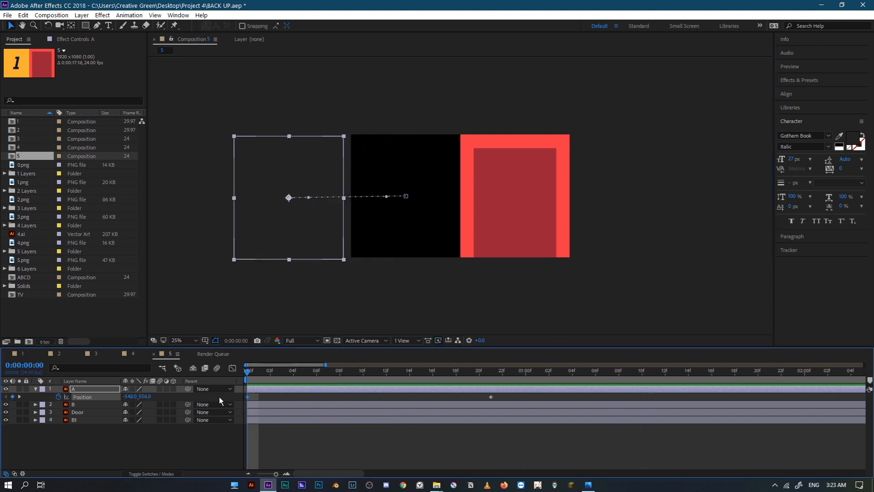
{"action": "left_click", "coordinate": [293, 404]}
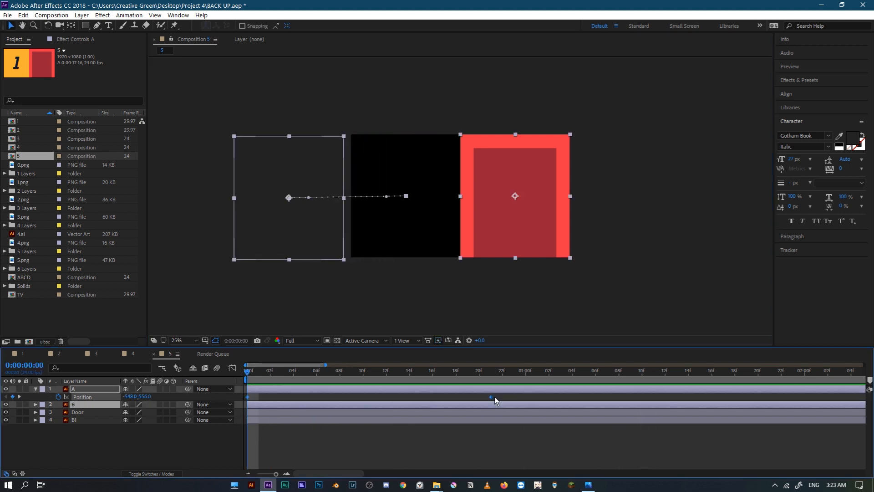
{"action": "left_click_drag", "start_coordinate": [491, 397], "coordinate": [317, 378]}
{"action": "key", "text": "space"}
{"action": "key", "text": "space"}
Step: Keyframe the positions of layers B, Door and B1 at frame 6 and slide them off the canvas's right side at frame 0, to about x 2404
{"action": "left_click", "coordinate": [319, 373]}
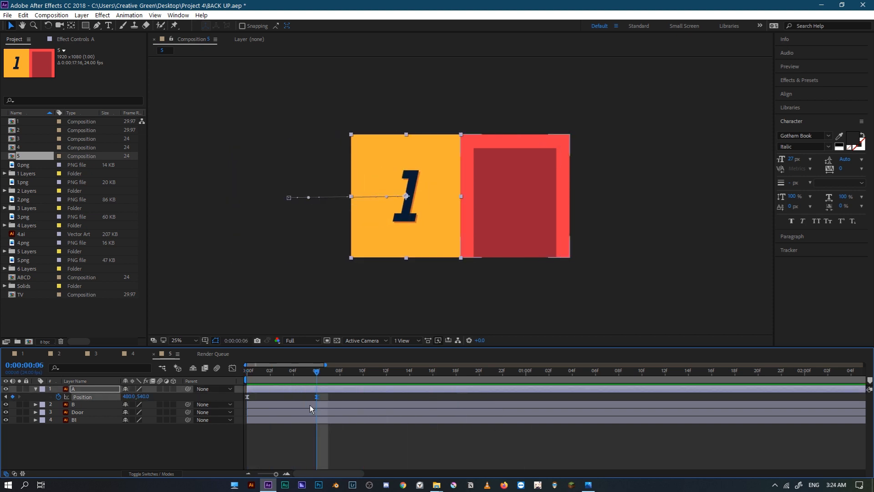
{"action": "left_click", "coordinate": [310, 405]}
{"action": "left_click", "coordinate": [312, 419], "text": "shift"}
{"action": "key", "text": "p"}
{"action": "left_click", "coordinate": [59, 413]}
{"action": "left_click_drag", "start_coordinate": [316, 373], "coordinate": [211, 382]}
{"action": "left_click_drag", "start_coordinate": [529, 230], "coordinate": [638, 234]}
{"action": "key", "text": "space"}
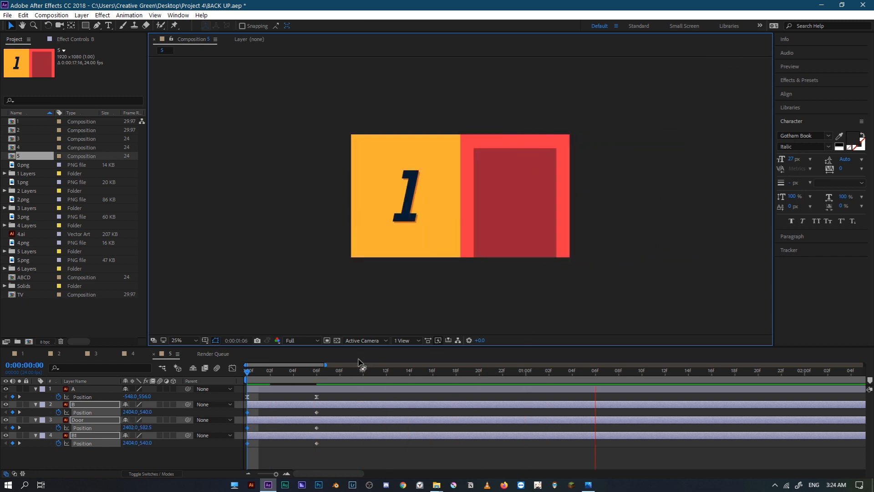
Step: Easy-ease the position keyframes of layers A, B, Door and B1 and preview the motion
{"action": "left_click_drag", "start_coordinate": [335, 451], "coordinate": [217, 399]}
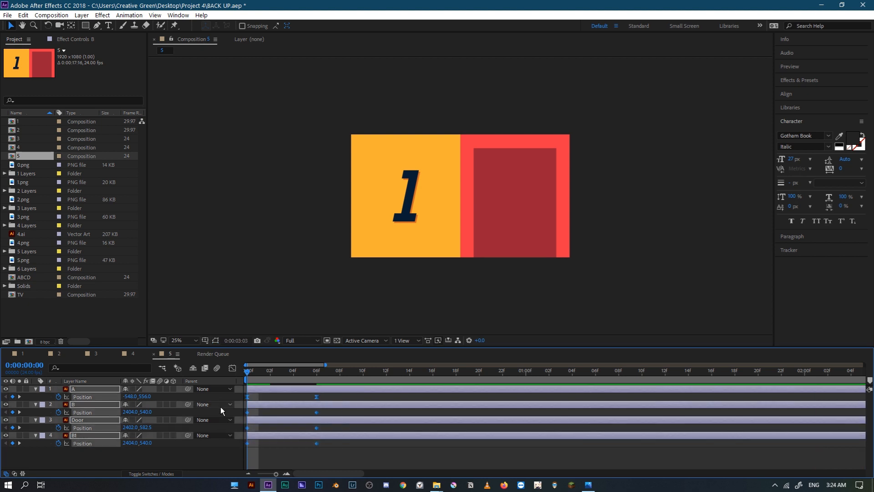
{"action": "key", "text": "space"}
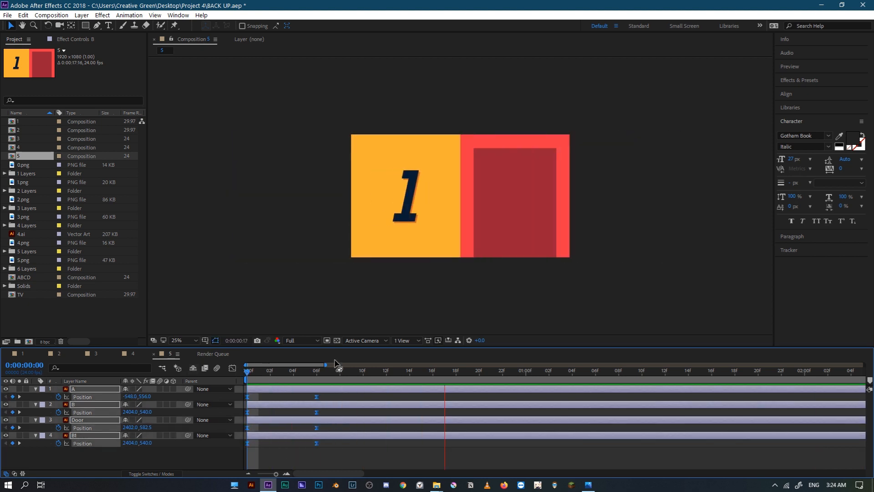
{"action": "key", "text": "space"}
{"action": "key", "text": "space"}
{"action": "key", "text": "space"}
{"action": "key", "text": "space"}
Step: Set the current time to 0:00:00:22, after all the layers have slid in
{"action": "left_click_drag", "start_coordinate": [370, 372], "coordinate": [446, 377]}
{"action": "left_click", "coordinate": [513, 310]}
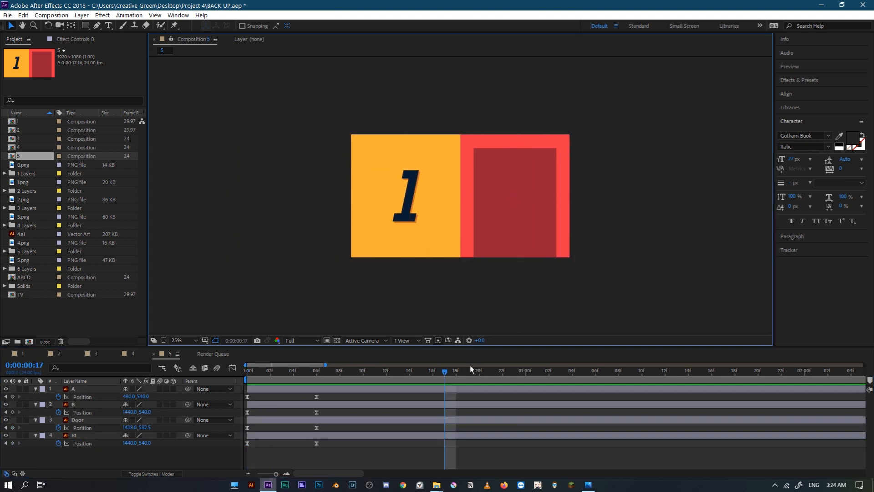
{"action": "left_click", "coordinate": [491, 371]}
{"action": "left_click", "coordinate": [497, 371]}
{"action": "left_click_drag", "start_coordinate": [510, 201], "coordinate": [470, 240]}
{"action": "key", "text": "ctrl+z"}
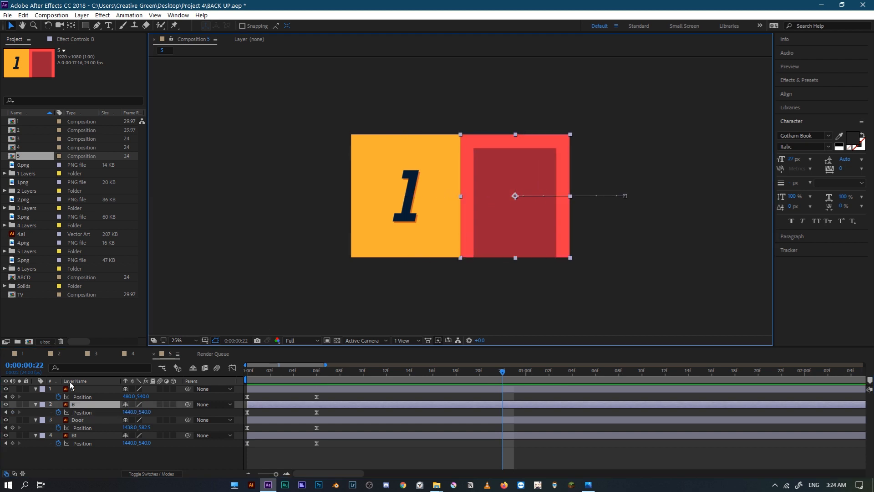
{"action": "left_click", "coordinate": [63, 418]}
{"action": "left_click_drag", "start_coordinate": [506, 207], "coordinate": [594, 206]}
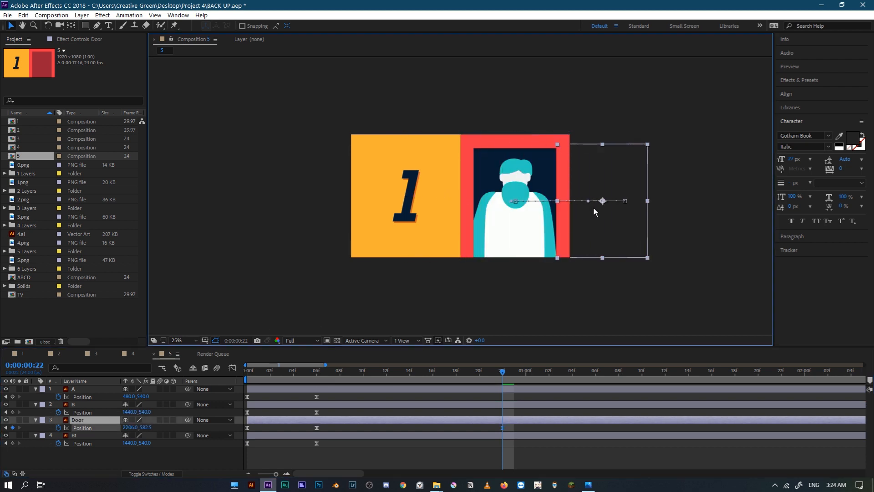
{"action": "key", "text": "ctrl+z"}
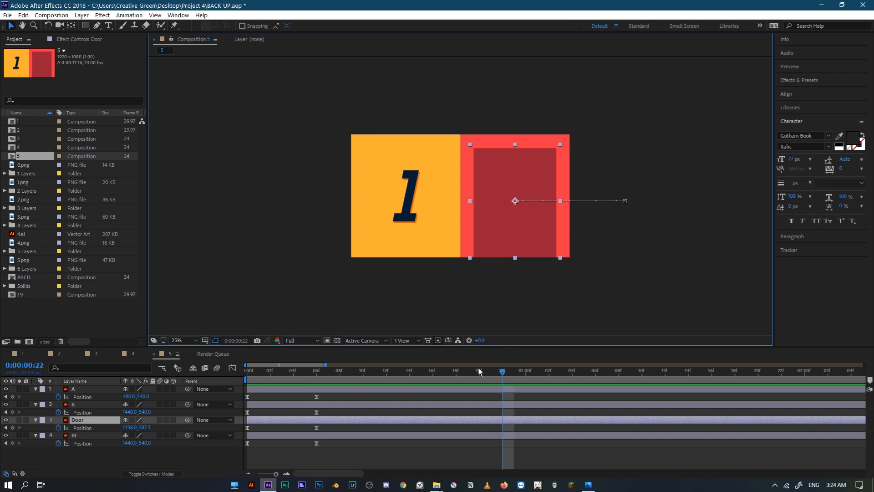
Step: Keyframe the Door's position at 0:00:00:22, and slide it open to the right at 0:00:01:09, to about 2294, 582.5
{"action": "left_click", "coordinate": [13, 428]}
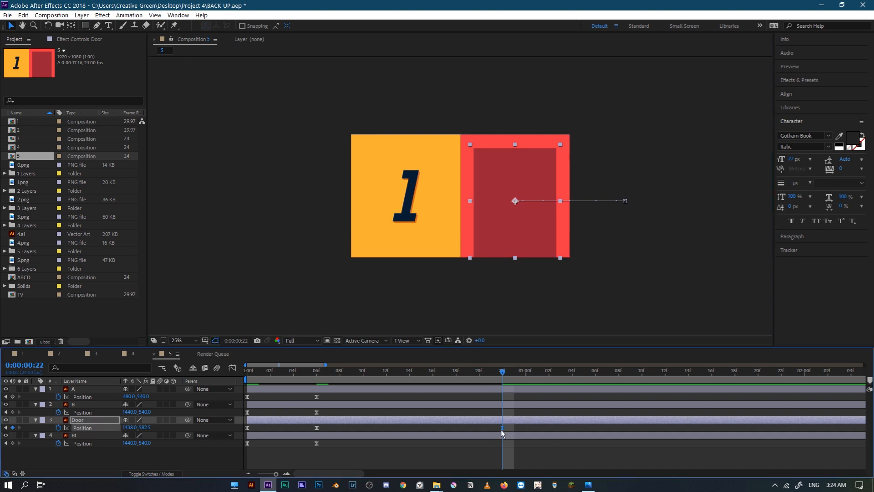
{"action": "left_click_drag", "start_coordinate": [529, 370], "coordinate": [630, 373]}
{"action": "left_click_drag", "start_coordinate": [526, 248], "coordinate": [622, 247]}
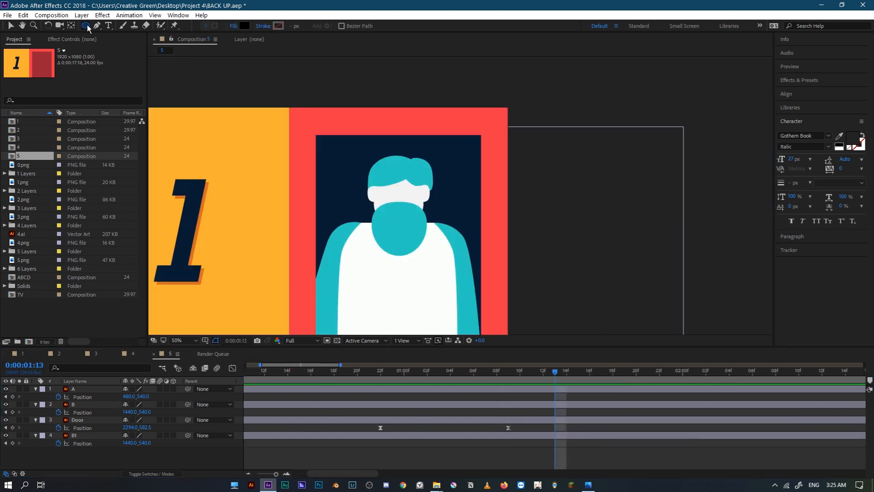
Step: Draw a small black circle as an eye on the character's face, duplicate it and space the two eyes apart horizontally
{"action": "mouse_move", "coordinate": [344, 184]}
{"action": "left_mouse_down"}
{"action": "mouse_move", "coordinate": [366, 205]}
{"action": "mouse_move", "coordinate": [359, 201]}
{"action": "left_mouse_up"}
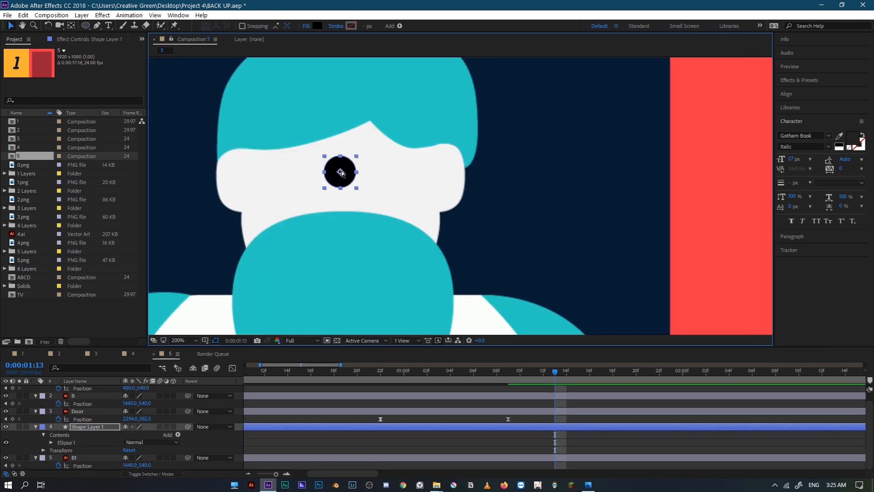
{"action": "key", "text": "ctrl+d"}
{"action": "left_click_drag", "start_coordinate": [342, 173], "coordinate": [386, 172]}
{"action": "left_click", "coordinate": [346, 177]}
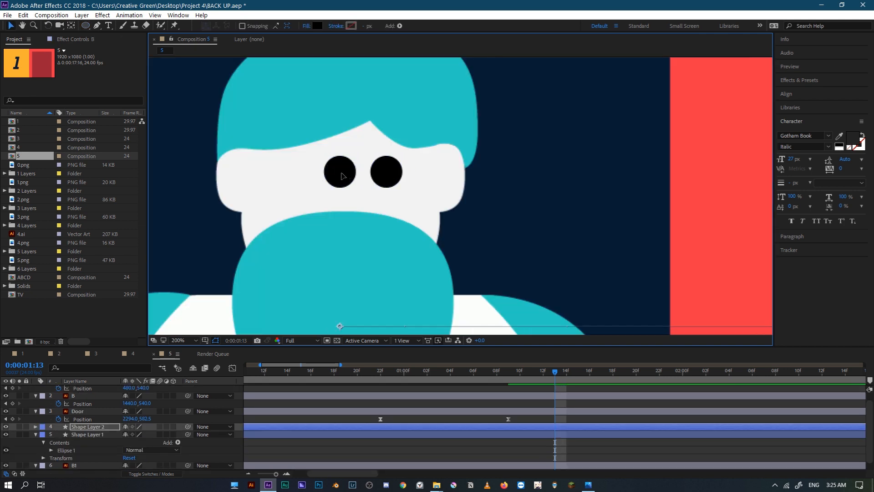
{"action": "left_click", "coordinate": [277, 433]}
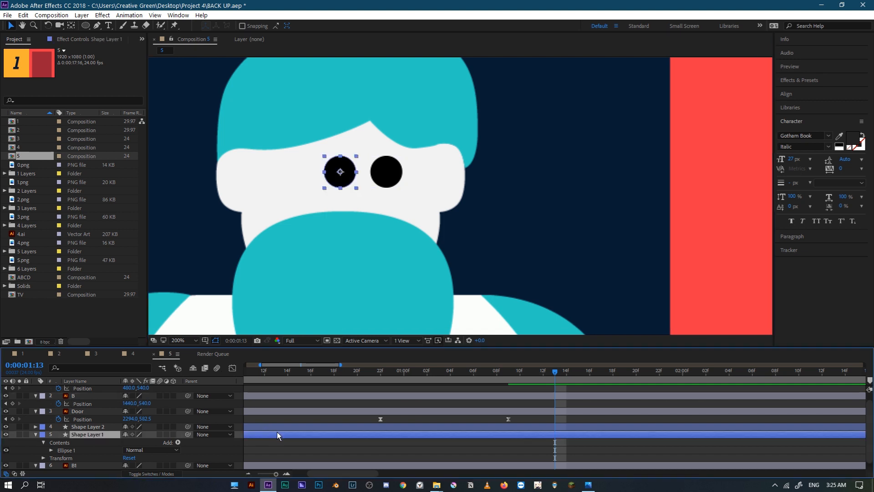
{"action": "left_click_drag", "start_coordinate": [341, 177], "coordinate": [305, 181]}
{"action": "scroll", "coordinate": [304, 177], "scroll_direction": "down", "scroll_amount": 3}
{"action": "left_click", "coordinate": [572, 210]}
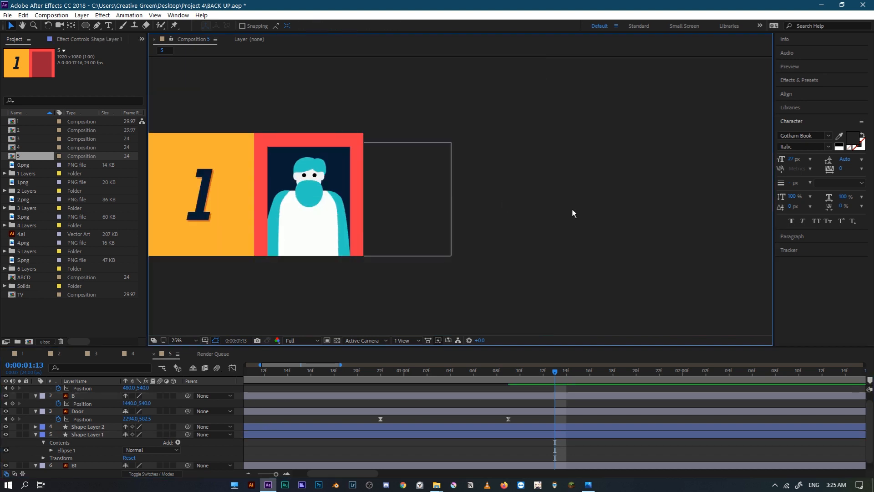
Step: Move the current time to 0:00:01:09 and pre-compose the two eye shape layers into a composition named EYE
{"action": "scroll", "coordinate": [313, 176], "scroll_direction": "up", "scroll_amount": 3}
{"action": "left_click", "coordinate": [525, 426]}
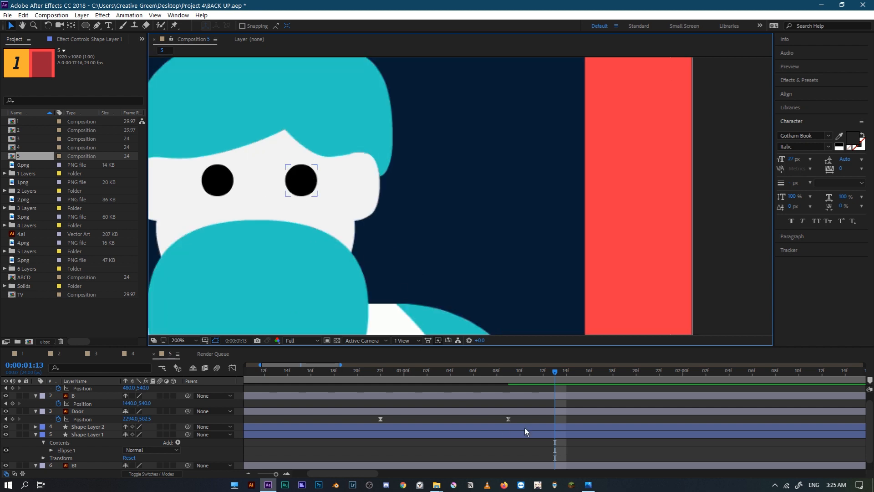
{"action": "left_click", "coordinate": [446, 435], "text": "shift"}
{"action": "key", "text": "Page_Up"}
{"action": "left_click_drag", "start_coordinate": [512, 380], "coordinate": [511, 380]}
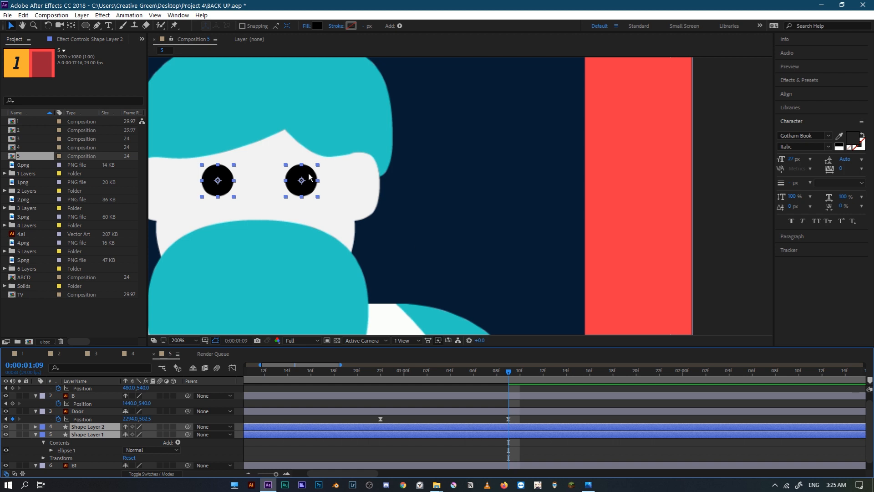
{"action": "scroll", "coordinate": [308, 176], "scroll_direction": "down", "scroll_amount": 3}
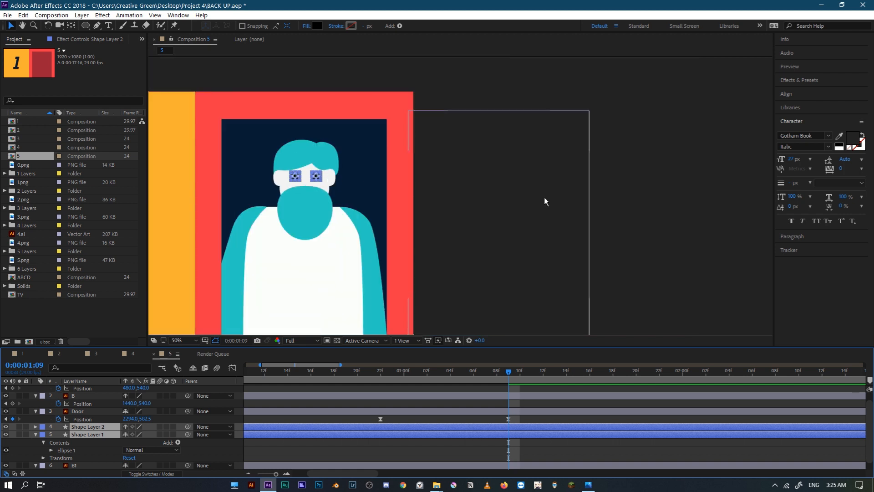
{"action": "key", "text": "ctrl+shift+c"}
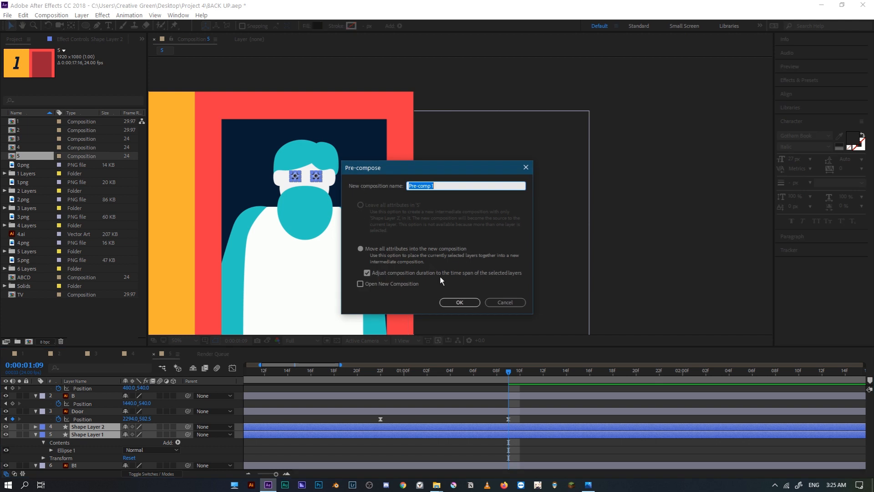
{"action": "type", "text": "EYE"}
{"action": "left_click", "coordinate": [466, 305]}
Step: Draw a closed angular mask on the EYE layer slanting across the upper part of both eyes, and invert it for an angry look
{"action": "scroll", "coordinate": [282, 157], "scroll_direction": "up", "scroll_amount": 2}
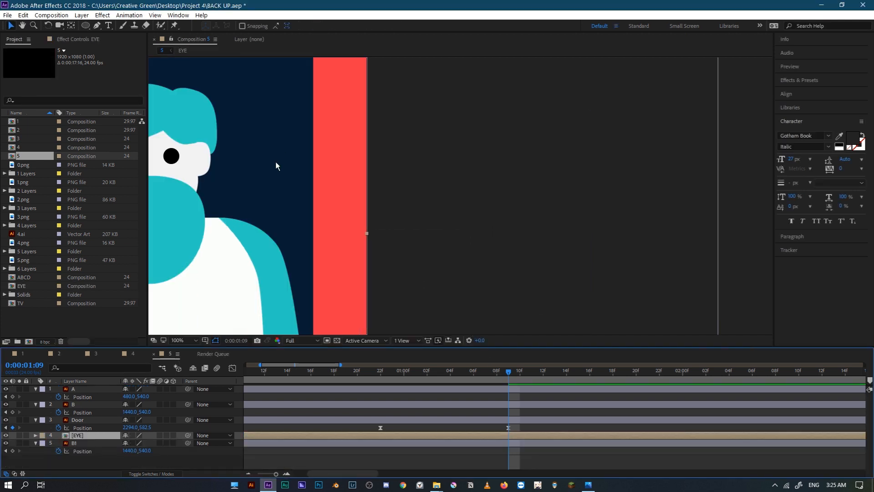
{"action": "scroll", "coordinate": [329, 153], "scroll_direction": "up", "scroll_amount": 4}
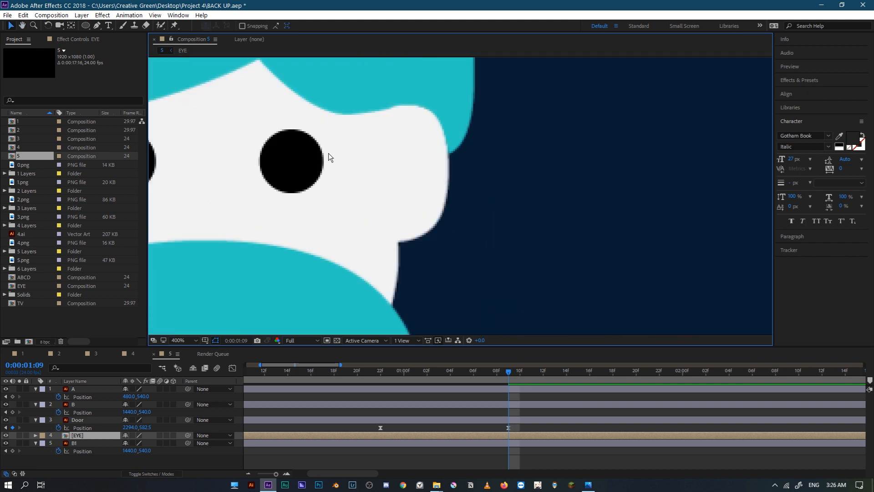
{"action": "left_click_drag", "start_coordinate": [208, 86], "coordinate": [342, 112]}
{"action": "left_click", "coordinate": [97, 26]}
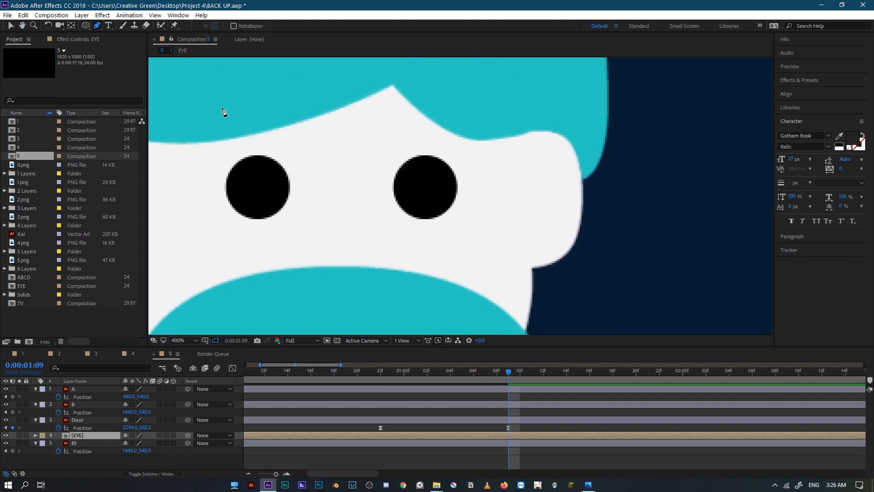
{"action": "left_click", "coordinate": [216, 159]}
{"action": "left_click", "coordinate": [298, 192]}
{"action": "left_click", "coordinate": [391, 193]}
{"action": "left_click", "coordinate": [470, 161]}
{"action": "left_click", "coordinate": [456, 107]}
{"action": "left_click", "coordinate": [225, 135]}
{"action": "left_click", "coordinate": [216, 158]}
{"action": "key", "text": "m"}
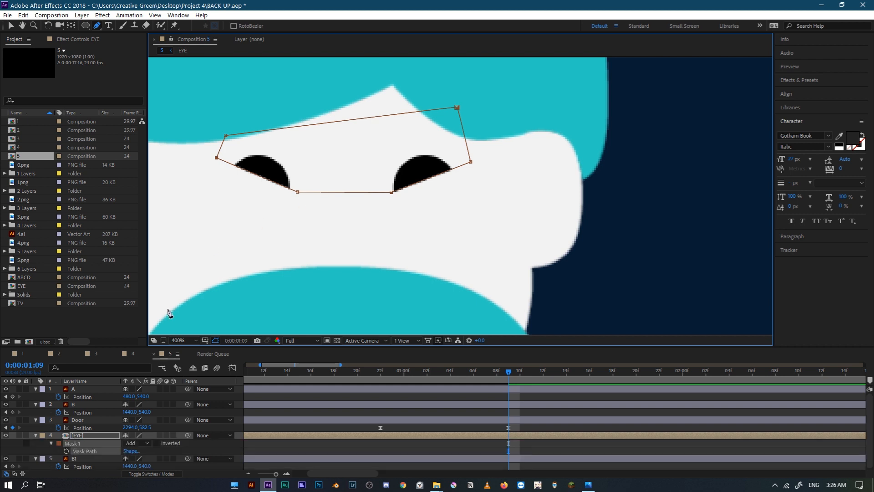
{"action": "left_click", "coordinate": [157, 443]}
Step: Set a Mask Path keyframe on the EYE layer at 0:00:01:09
{"action": "scroll", "coordinate": [157, 86], "scroll_direction": "down", "scroll_amount": 6}
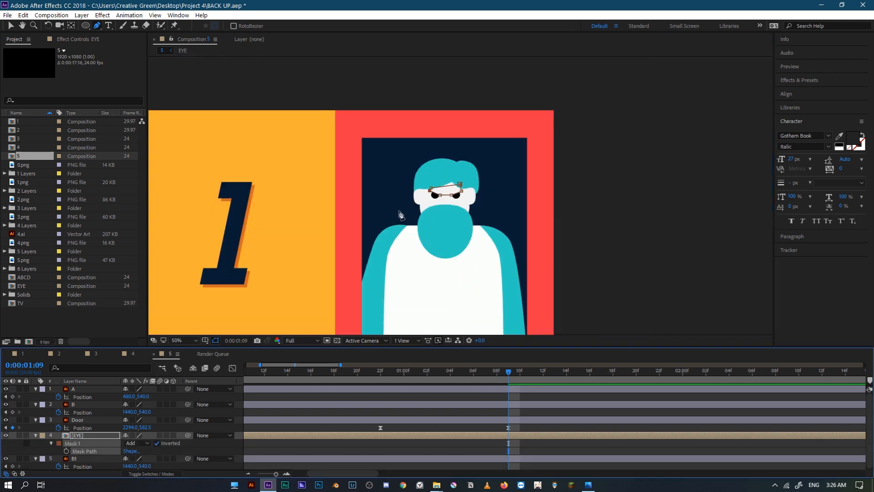
{"action": "left_click", "coordinate": [11, 25]}
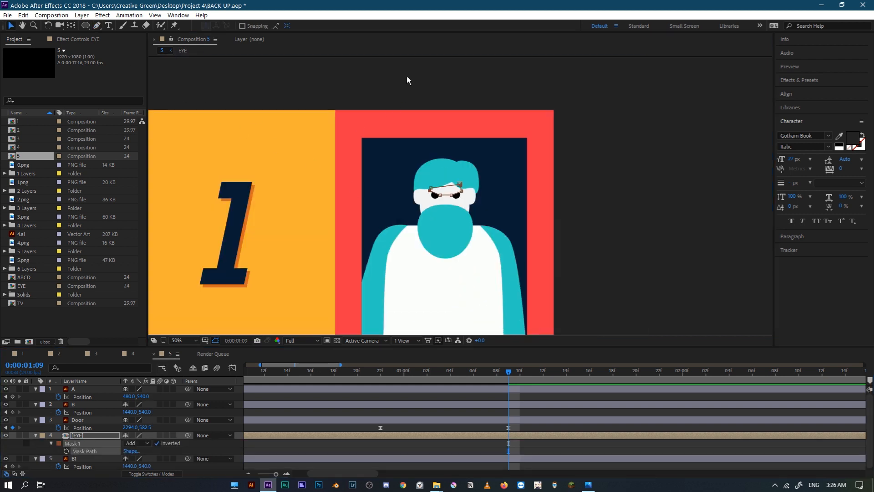
{"action": "scroll", "coordinate": [470, 176], "scroll_direction": "up", "scroll_amount": 2}
{"action": "scroll", "coordinate": [540, 134], "scroll_direction": "down", "scroll_amount": 3}
{"action": "scroll", "coordinate": [485, 198], "scroll_direction": "up", "scroll_amount": 7}
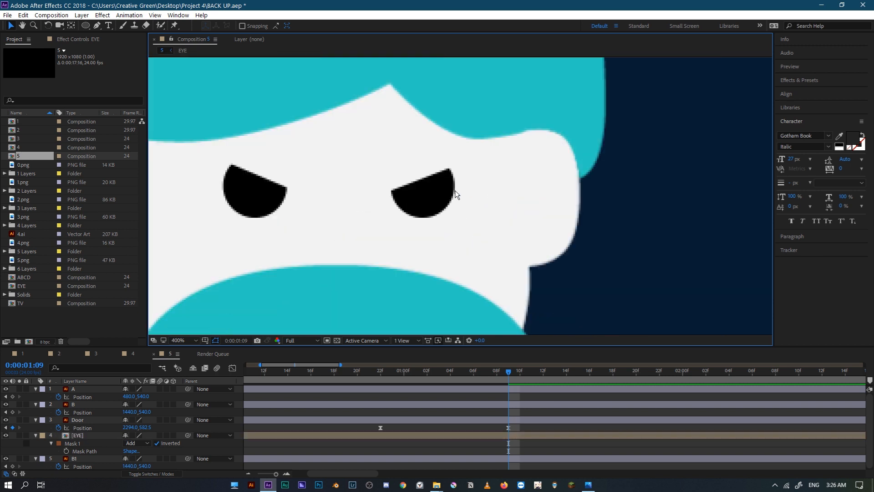
{"action": "left_click", "coordinate": [484, 437]}
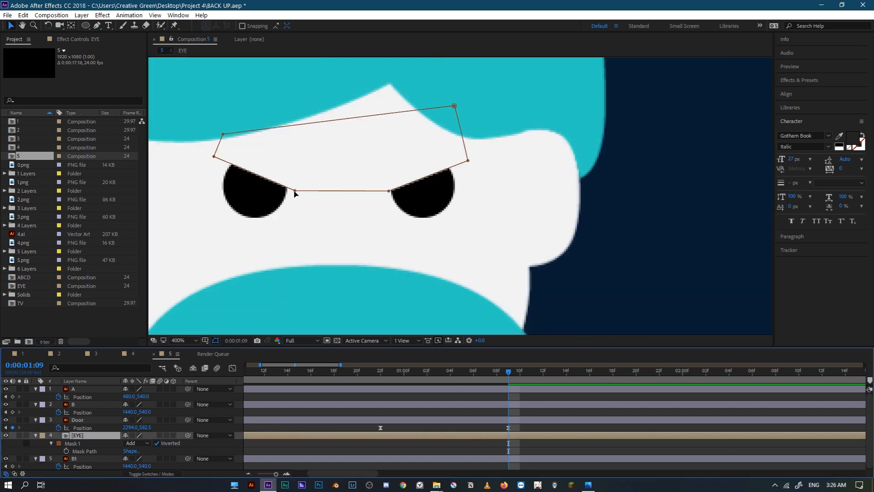
{"action": "scroll", "coordinate": [312, 174], "scroll_direction": "down", "scroll_amount": 6}
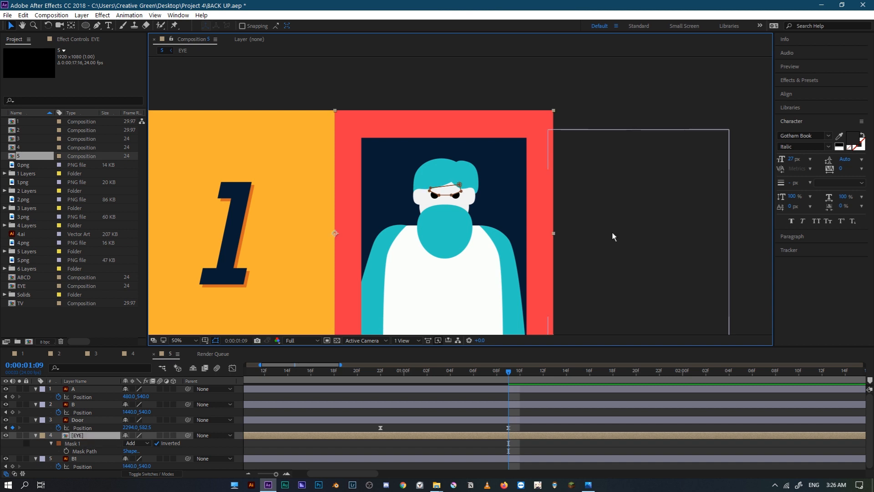
{"action": "left_click", "coordinate": [521, 438]}
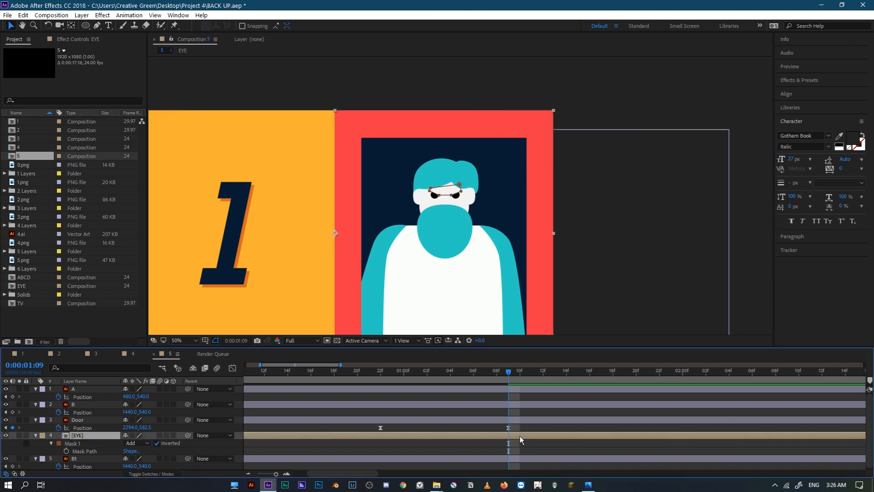
{"action": "left_click", "coordinate": [66, 451]}
Step: At 0:00:02:06, raise the whole EYE mask above the eyes so that they are fully round
{"action": "left_click_drag", "start_coordinate": [324, 476], "coordinate": [354, 476]}
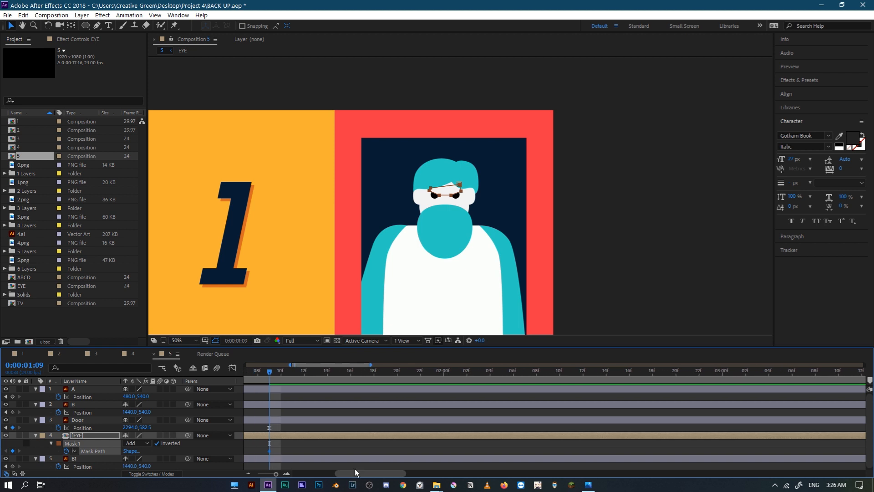
{"action": "left_click", "coordinate": [513, 371]}
{"action": "key", "text": "period"}
{"action": "double_click", "coordinate": [445, 199]}
{"action": "left_click_drag", "start_coordinate": [431, 195], "coordinate": [432, 162]}
{"action": "scroll", "coordinate": [444, 167], "scroll_direction": "down", "scroll_amount": 3}
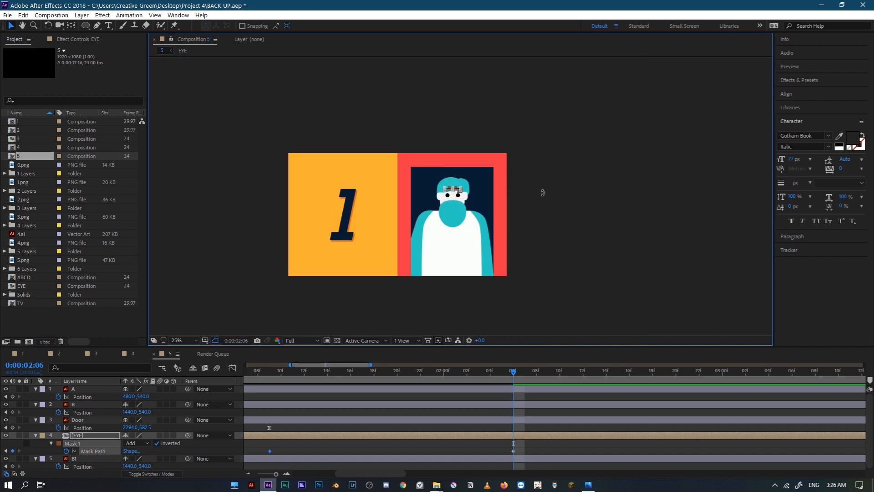
{"action": "double_click", "coordinate": [543, 197]}
Step: Easy-ease both Mask Path keyframes of the EYE layer and preview the door opening and eye change
{"action": "left_click_drag", "start_coordinate": [264, 438], "coordinate": [526, 468]}
{"action": "key", "text": "F9"}
{"action": "left_click_drag", "start_coordinate": [267, 474], "coordinate": [264, 474]}
{"action": "left_click_drag", "start_coordinate": [277, 373], "coordinate": [243, 375]}
{"action": "key", "text": "space"}
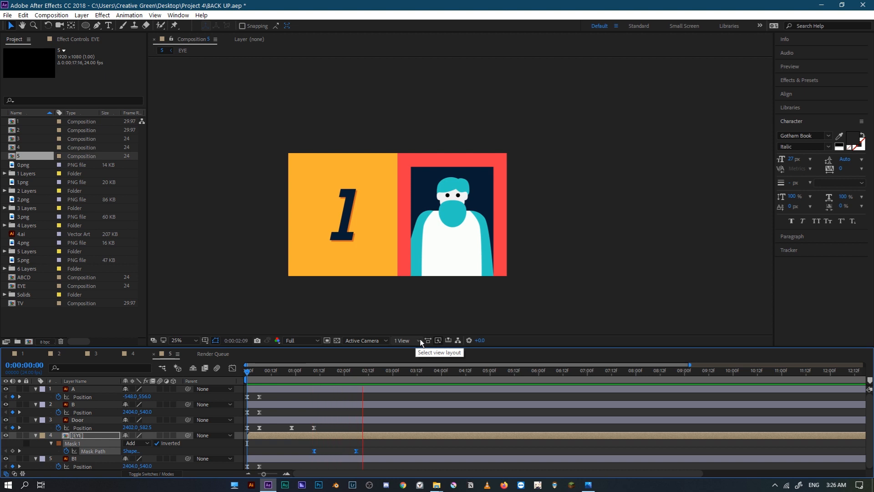
{"action": "left_click", "coordinate": [283, 369]}
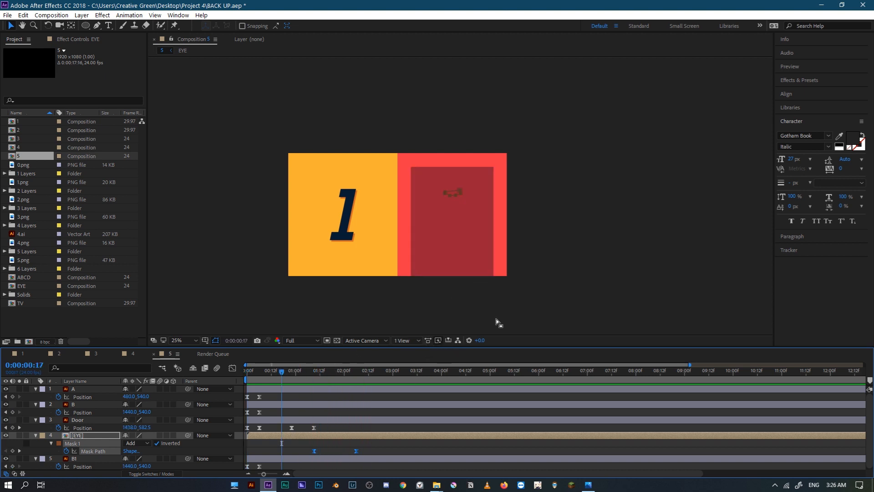
{"action": "scroll", "coordinate": [574, 251], "scroll_direction": "up", "scroll_amount": 4}
{"action": "key", "text": "space"}
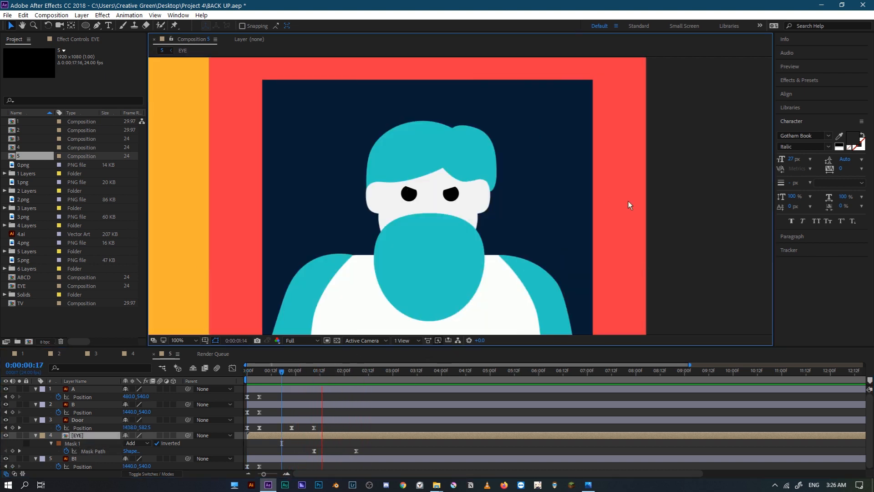
Step: At 0:00:01:09, add a black 1920 x 1080 px solid, hide it and place it between the Door and EYE layers
{"action": "scroll", "coordinate": [628, 201], "scroll_direction": "down", "scroll_amount": 4}
{"action": "left_click", "coordinate": [315, 376]}
{"action": "scroll", "coordinate": [542, 220], "scroll_direction": "up", "scroll_amount": 6}
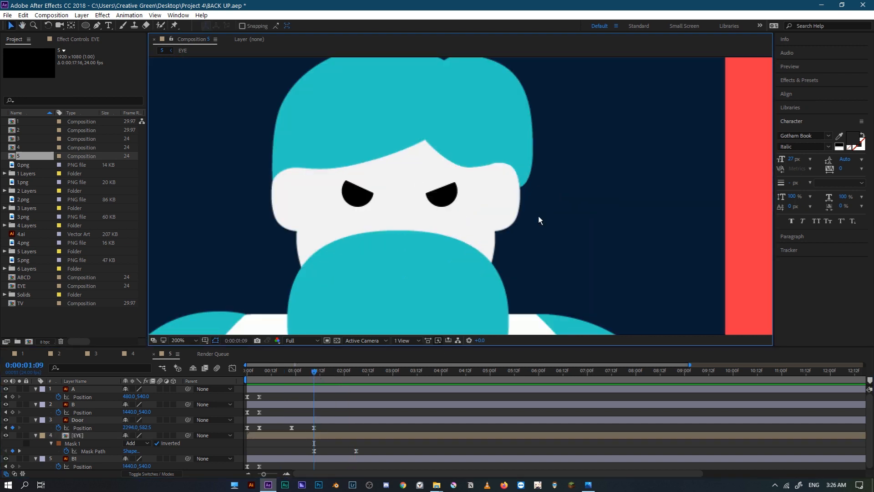
{"action": "left_click", "coordinate": [97, 25]}
{"action": "scroll", "coordinate": [328, 130], "scroll_direction": "down", "scroll_amount": 2}
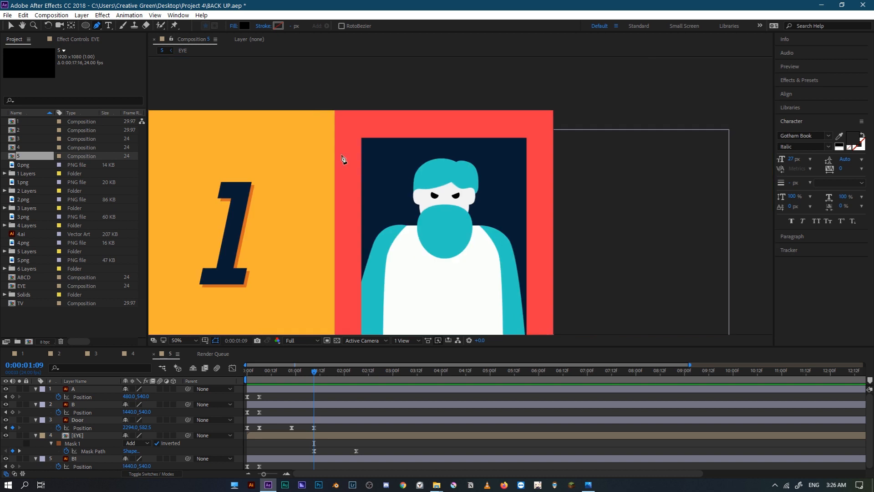
{"action": "scroll", "coordinate": [469, 208], "scroll_direction": "up", "scroll_amount": 1}
{"action": "left_click_drag", "start_coordinate": [414, 223], "coordinate": [406, 214]}
{"action": "scroll", "coordinate": [407, 214], "scroll_direction": "up", "scroll_amount": 4}
{"action": "scroll", "coordinate": [410, 210], "scroll_direction": "down", "scroll_amount": 2}
{"action": "left_click", "coordinate": [81, 15]}
{"action": "mouse_move", "coordinate": [96, 25]}
{"action": "left_click", "coordinate": [271, 36]}
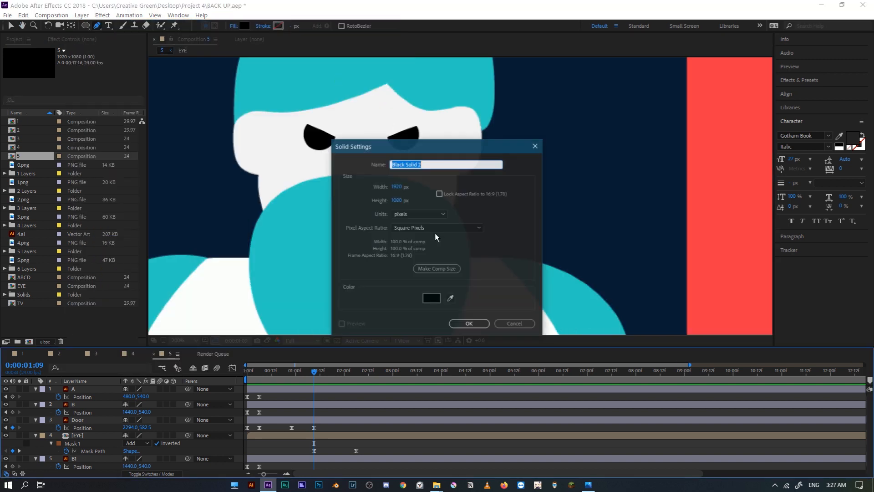
{"action": "left_click", "coordinate": [468, 323]}
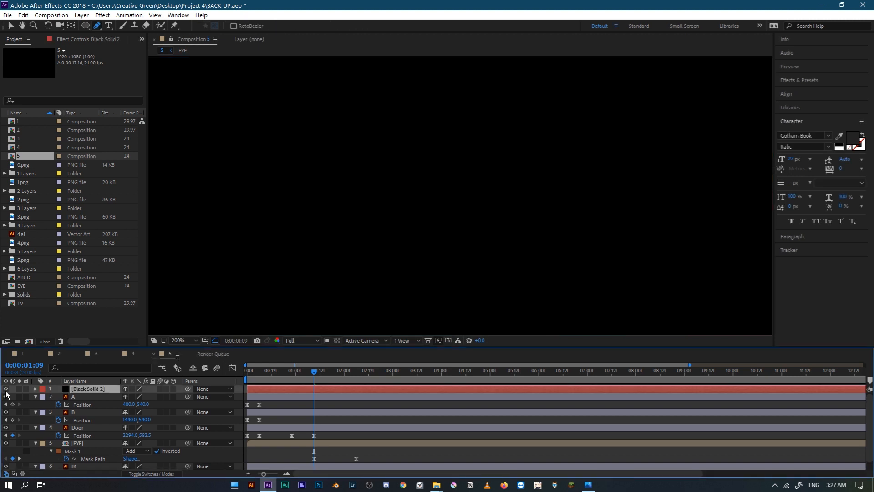
{"action": "left_click", "coordinate": [5, 389]}
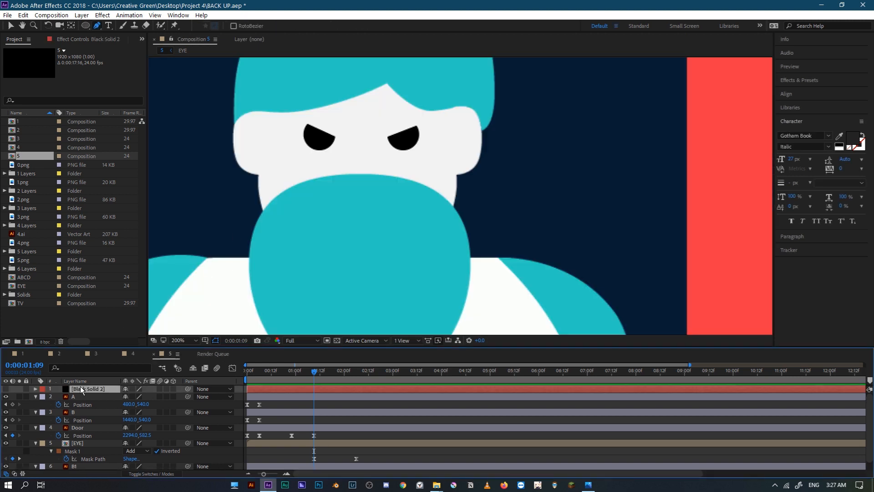
{"action": "left_click_drag", "start_coordinate": [89, 390], "coordinate": [108, 436]}
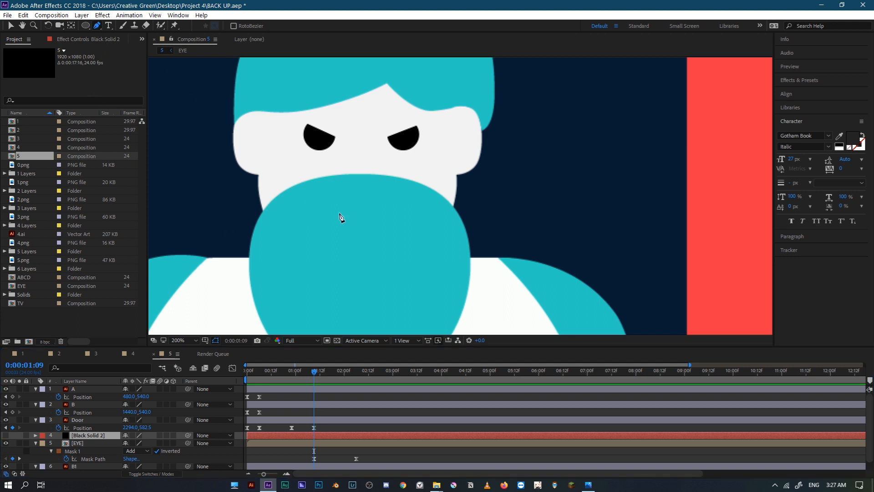
Step: Draw a thin downward-curving mouth mask over the beard on the black solid, and make the solid visible again
{"action": "key", "text": "period"}
{"action": "left_click", "coordinate": [208, 212]}
{"action": "mouse_move", "coordinate": [263, 196]}
{"action": "left_mouse_down"}
{"action": "mouse_move", "coordinate": [298, 195]}
{"action": "mouse_move", "coordinate": [245, 207]}
{"action": "mouse_move", "coordinate": [260, 194]}
{"action": "left_mouse_up"}
{"action": "left_click", "coordinate": [312, 215]}
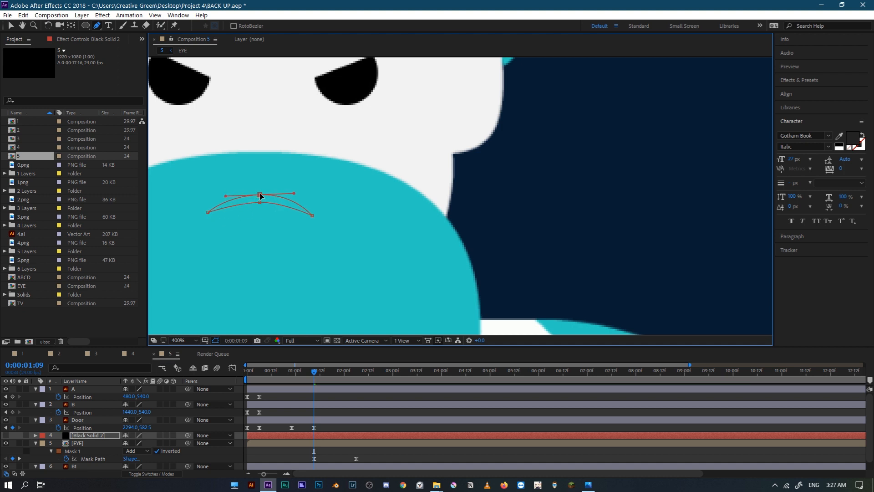
{"action": "left_click", "coordinate": [5, 435]}
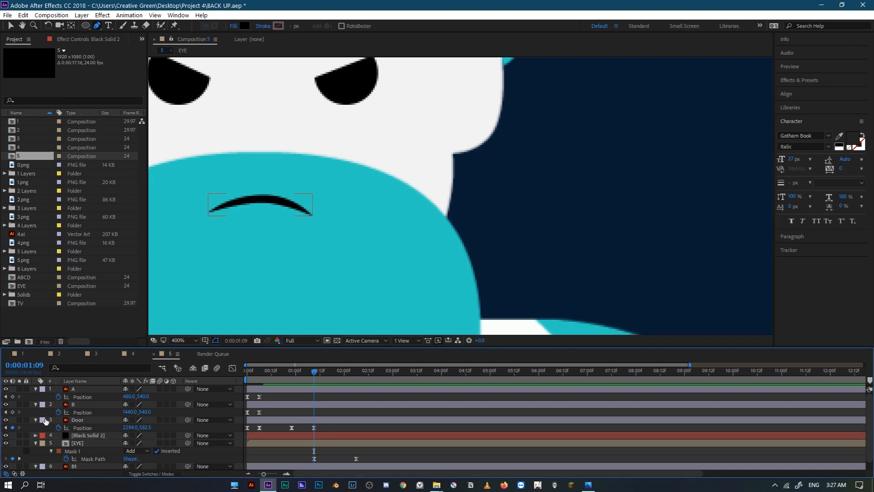
{"action": "scroll", "coordinate": [366, 189], "scroll_direction": "down", "scroll_amount": 6}
{"action": "scroll", "coordinate": [446, 196], "scroll_direction": "up", "scroll_amount": 6}
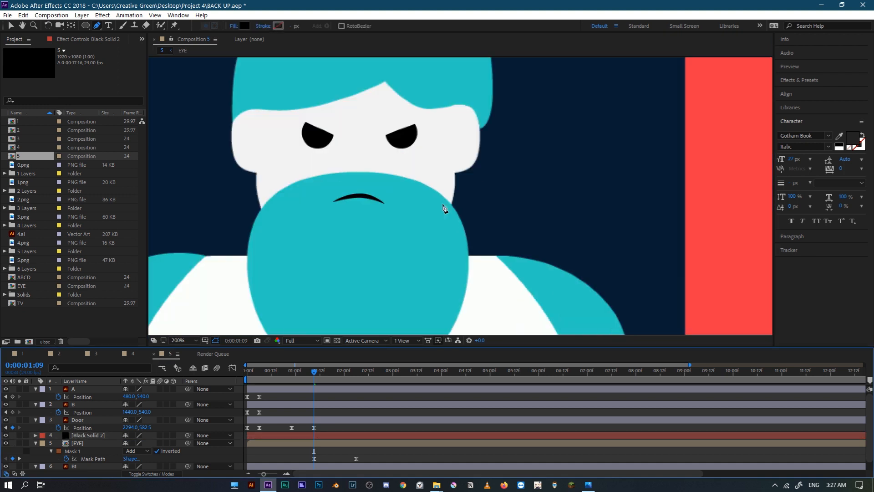
Step: Move the mouth solid's anchor point close to the mouth and reveal its Rotation property
{"action": "key", "text": "v"}
{"action": "left_click", "coordinate": [280, 199]}
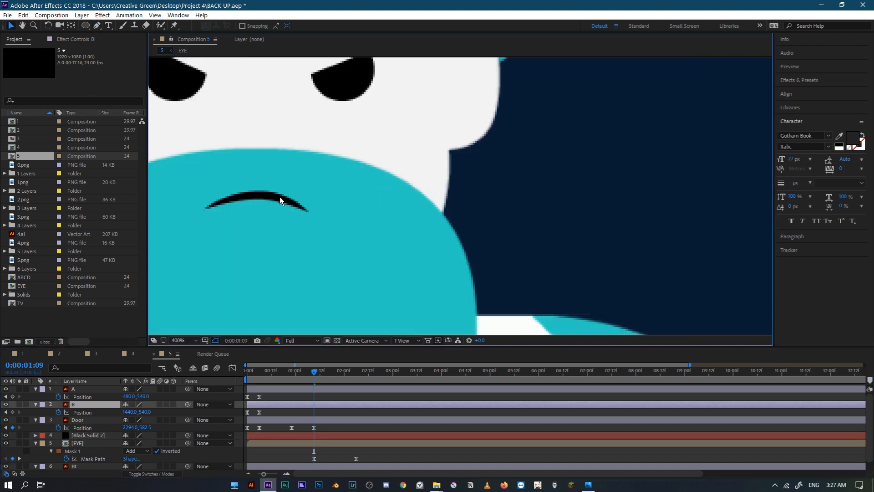
{"action": "scroll", "coordinate": [376, 227], "scroll_direction": "down", "scroll_amount": 6}
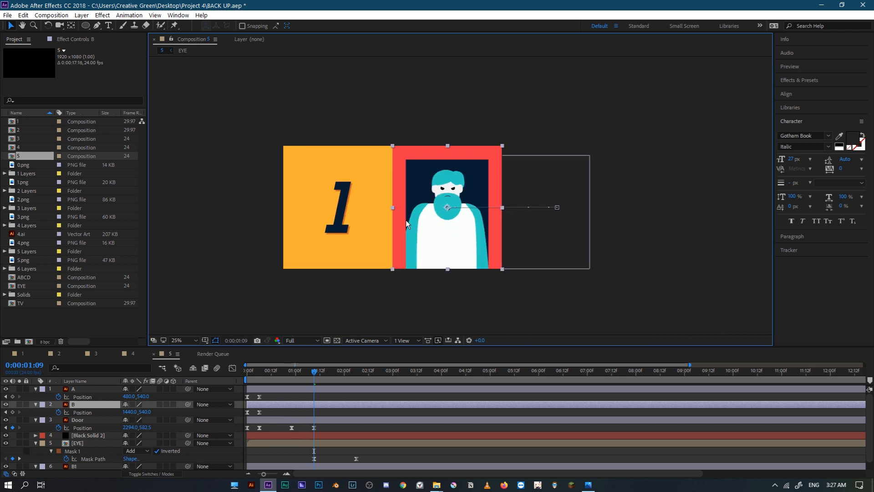
{"action": "scroll", "coordinate": [406, 220], "scroll_direction": "up", "scroll_amount": 2}
{"action": "left_click", "coordinate": [287, 434]}
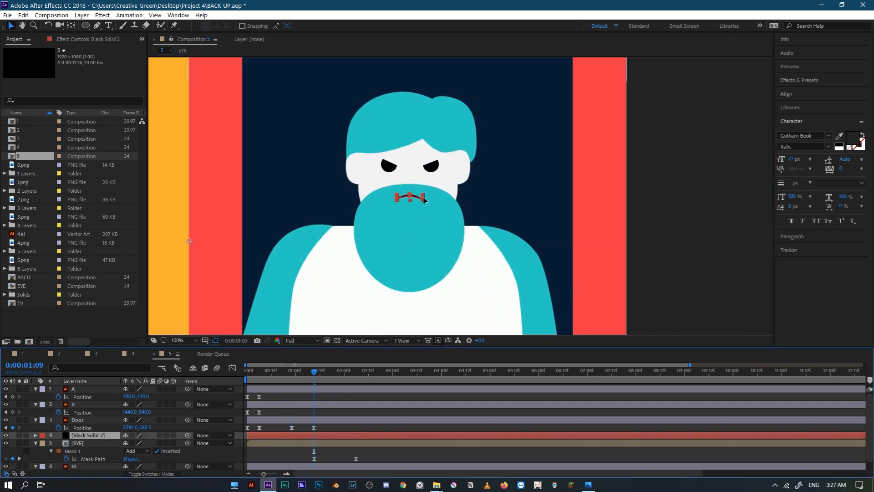
{"action": "scroll", "coordinate": [396, 209], "scroll_direction": "down", "scroll_amount": 2}
{"action": "key", "text": "y"}
{"action": "left_click_drag", "start_coordinate": [324, 219], "coordinate": [436, 197]}
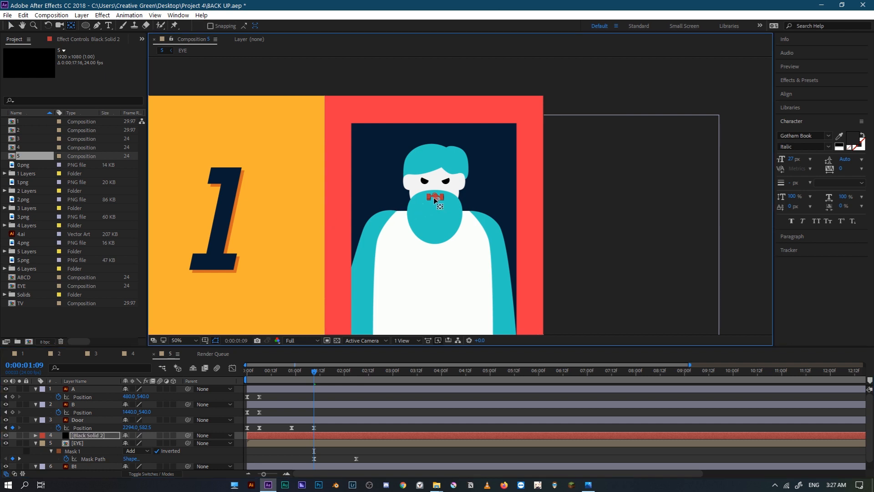
{"action": "scroll", "coordinate": [434, 198], "scroll_direction": "up", "scroll_amount": 6}
{"action": "key", "text": "r"}
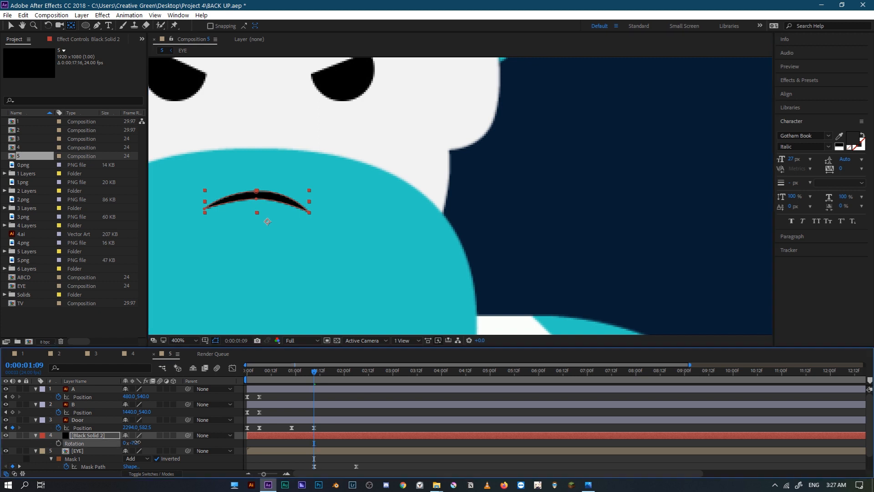
Step: Keyframe the black solid's mouth Mask Path at 0:00:01:09 and reshape it at 0:00:02:06 into an open smile with a flat top and rounded bottom
{"action": "scroll", "coordinate": [424, 195], "scroll_direction": "down", "scroll_amount": 8}
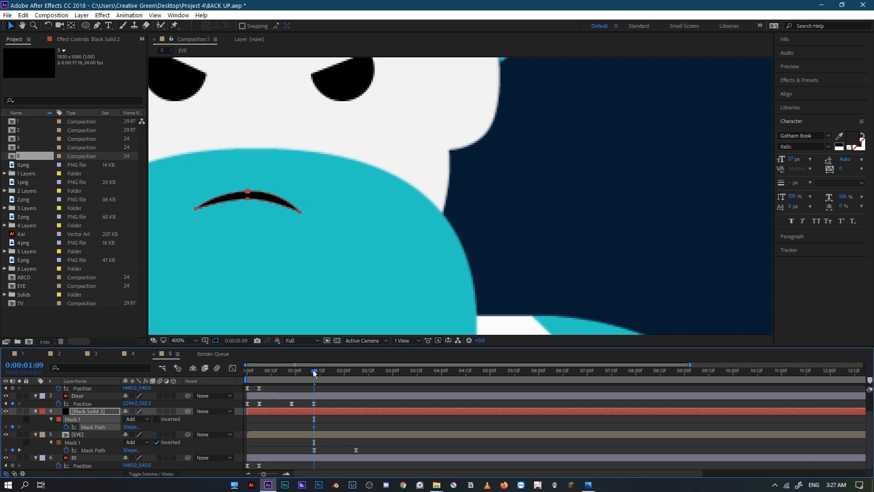
{"action": "left_click_drag", "start_coordinate": [314, 373], "coordinate": [356, 380]}
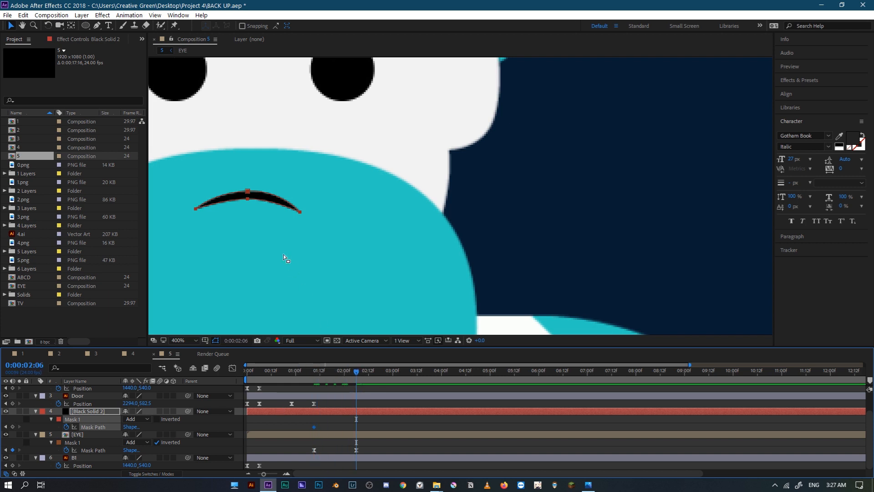
{"action": "left_click", "coordinate": [315, 371]}
{"action": "left_click_drag", "start_coordinate": [330, 373], "coordinate": [348, 376]}
{"action": "left_click", "coordinate": [247, 200]}
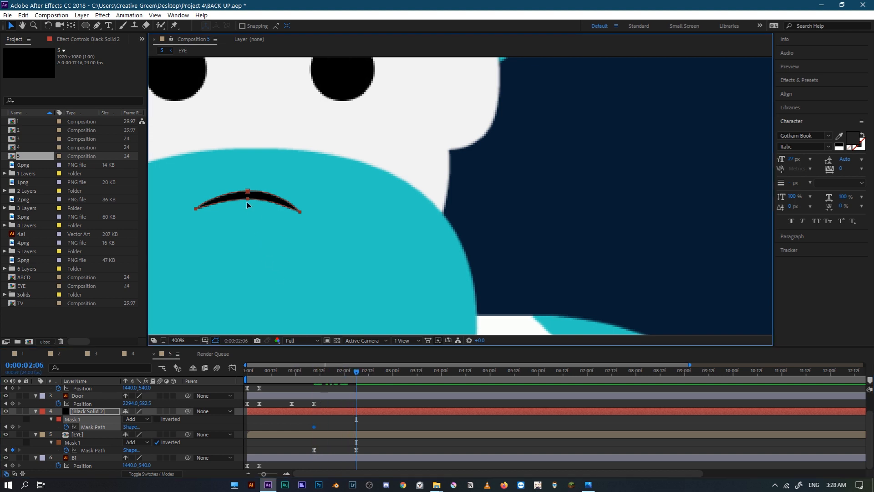
{"action": "left_click_drag", "start_coordinate": [247, 199], "coordinate": [247, 235]}
{"action": "key", "text": "ctrl+z"}
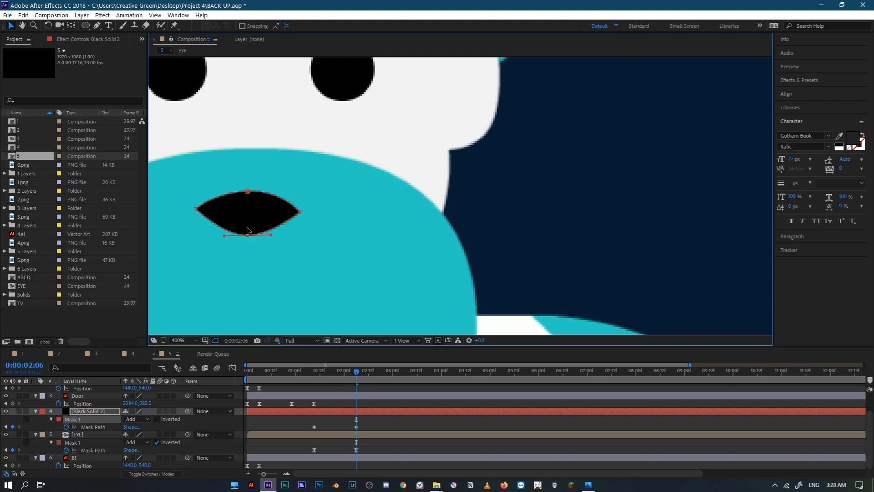
{"action": "left_click_drag", "start_coordinate": [246, 193], "coordinate": [291, 253]}
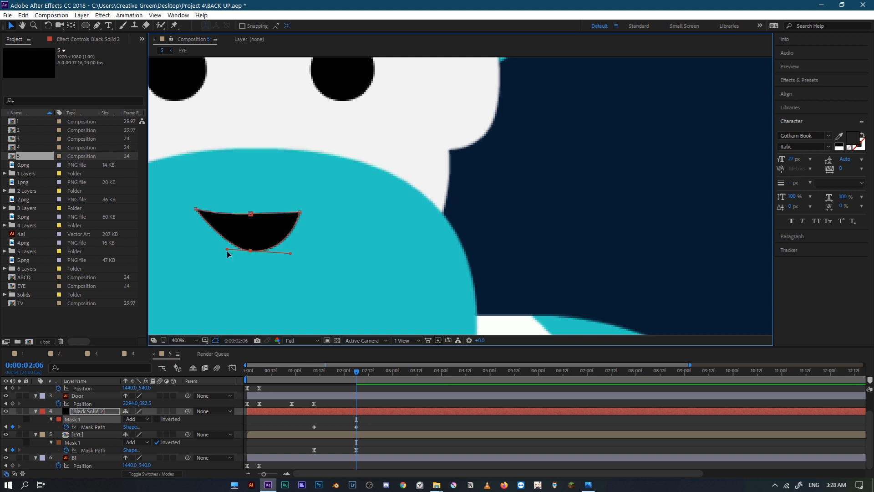
{"action": "left_click_drag", "start_coordinate": [227, 250], "coordinate": [203, 251]}
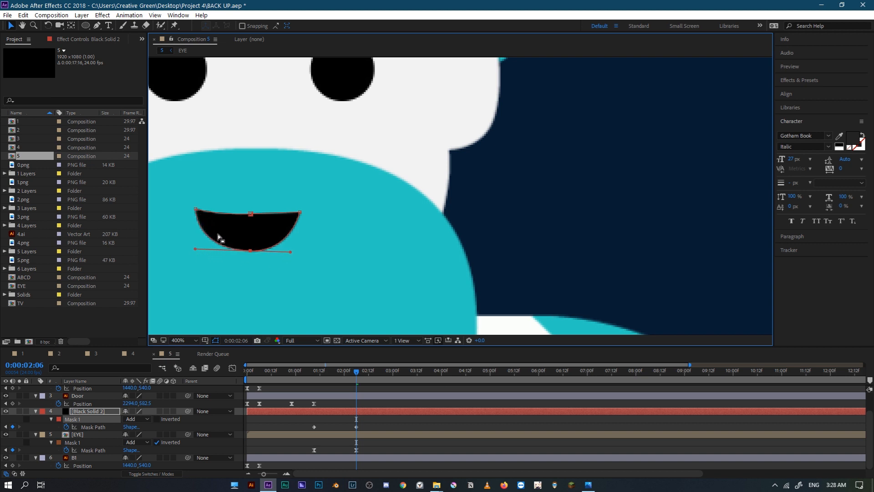
{"action": "left_click_drag", "start_coordinate": [251, 213], "coordinate": [252, 206]}
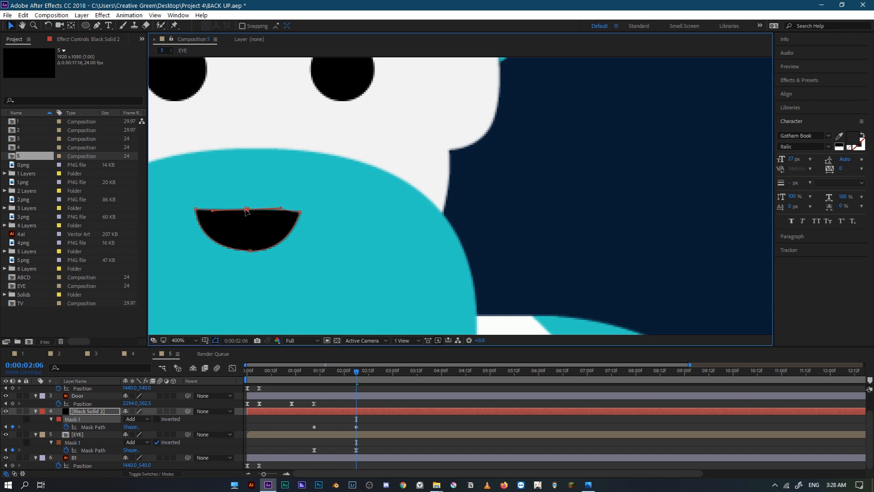
Step: Preview composition 5 from the start to check the door opening and the mouth change
{"action": "scroll", "coordinate": [313, 195], "scroll_direction": "down", "scroll_amount": 6}
{"action": "double_click", "coordinate": [590, 191]}
{"action": "left_click", "coordinate": [180, 39]}
{"action": "key", "text": "comma"}
{"action": "left_click", "coordinate": [499, 95]}
{"action": "scroll", "coordinate": [496, 98], "scroll_direction": "up", "scroll_amount": 3}
{"action": "scroll", "coordinate": [494, 107], "scroll_direction": "down", "scroll_amount": 3}
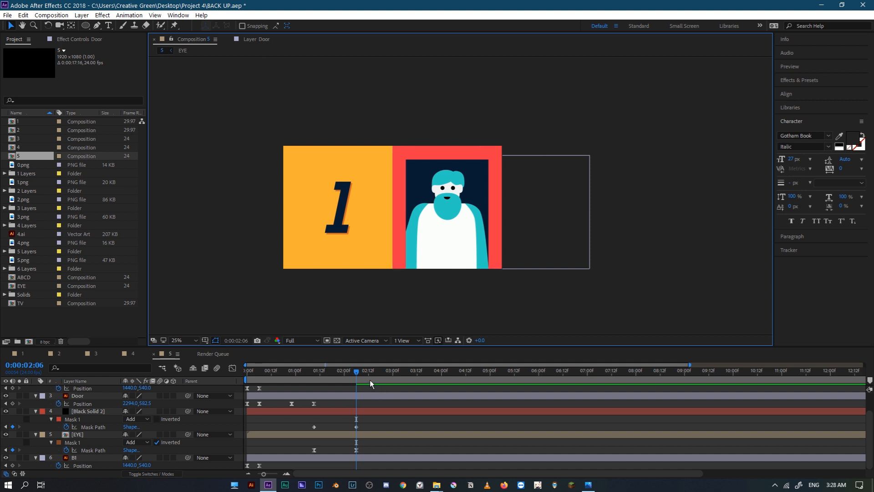
{"action": "key", "text": "Home"}
{"action": "key", "text": "space"}
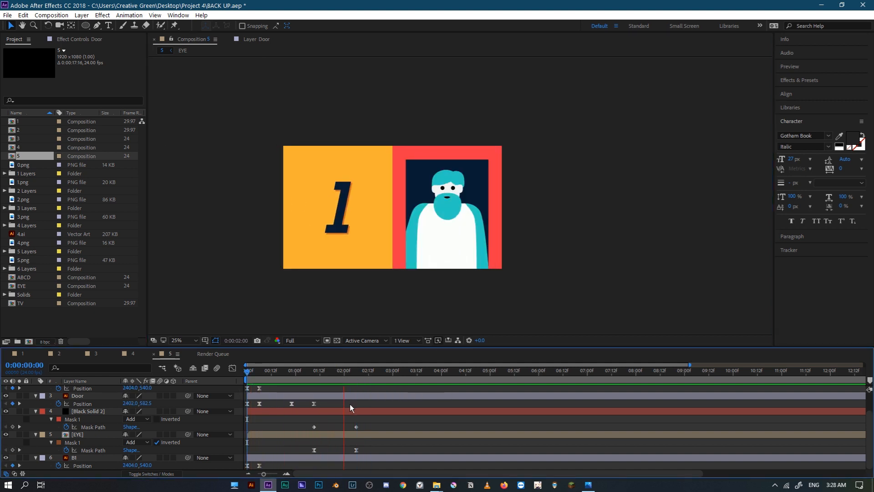
{"action": "scroll", "coordinate": [496, 165], "scroll_direction": "up", "scroll_amount": 2}
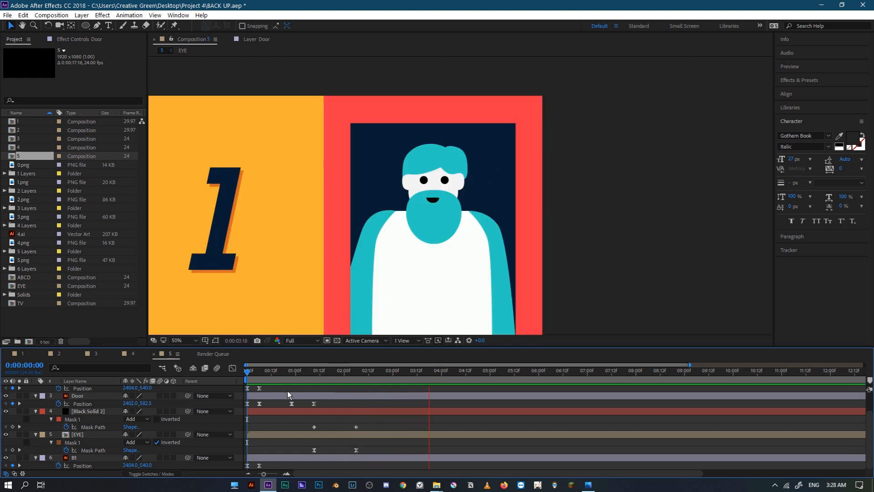
Step: Easy-ease both Mask Path keyframes of the mouth solid and check the frame at 0:00:03:00
{"action": "left_click_drag", "start_coordinate": [301, 418], "coordinate": [394, 436]}
{"action": "key", "text": "F9"}
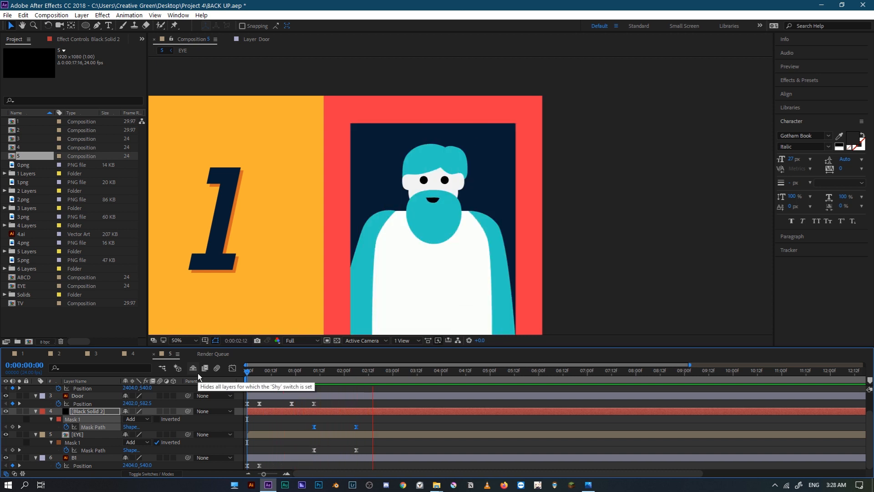
{"action": "left_click", "coordinate": [278, 390]}
{"action": "scroll", "coordinate": [659, 209], "scroll_direction": "down", "scroll_amount": 4}
{"action": "scroll", "coordinate": [603, 154], "scroll_direction": "up", "scroll_amount": 4}
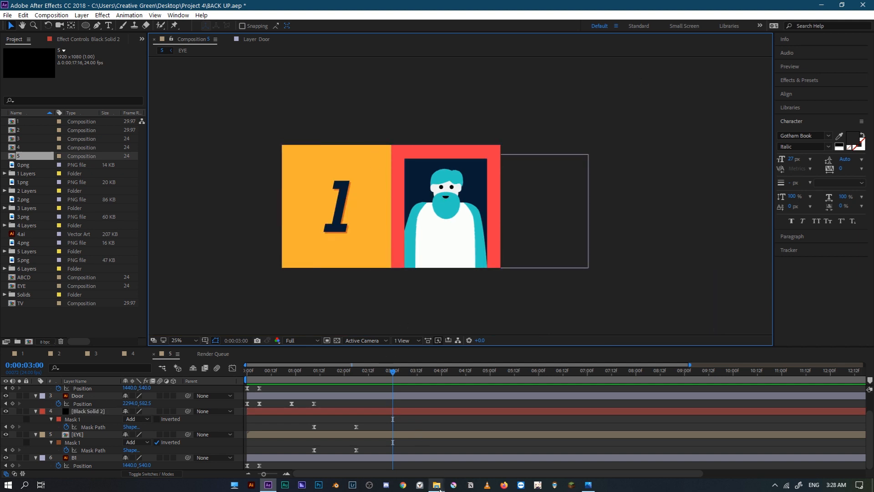
Step: Import the layered artwork file 6 into the project as a composition and open composition 6
{"action": "mouse_move", "coordinate": [438, 482]}
{"action": "left_click", "coordinate": [425, 465]}
{"action": "left_click_drag", "start_coordinate": [273, 180], "coordinate": [80, 327]}
{"action": "left_click", "coordinate": [456, 281]}
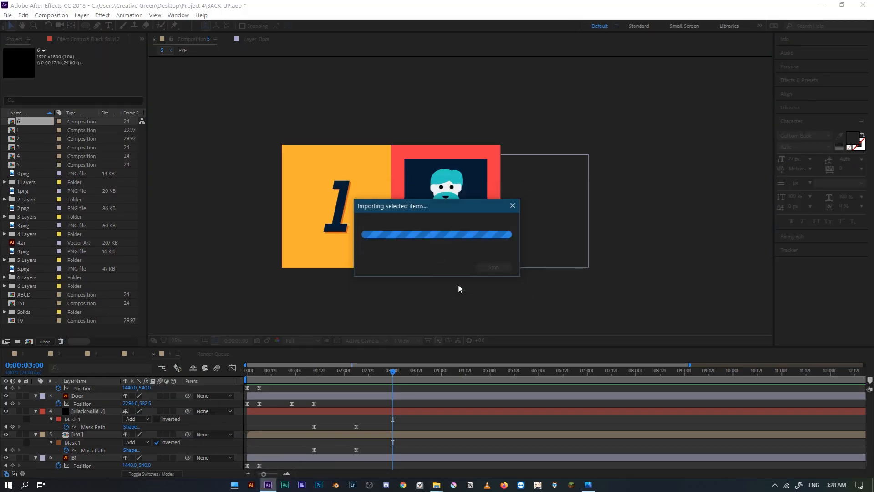
{"action": "double_click", "coordinate": [23, 162]}
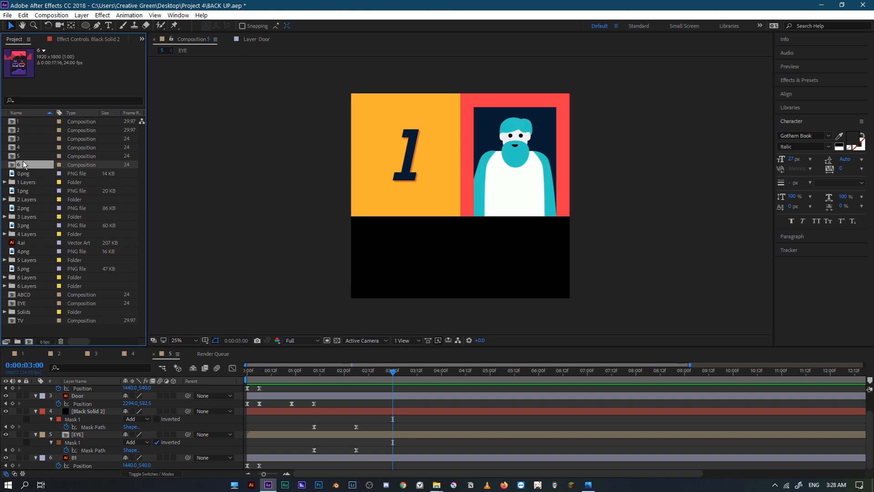
{"action": "scroll", "coordinate": [569, 144], "scroll_direction": "up", "scroll_amount": 2}
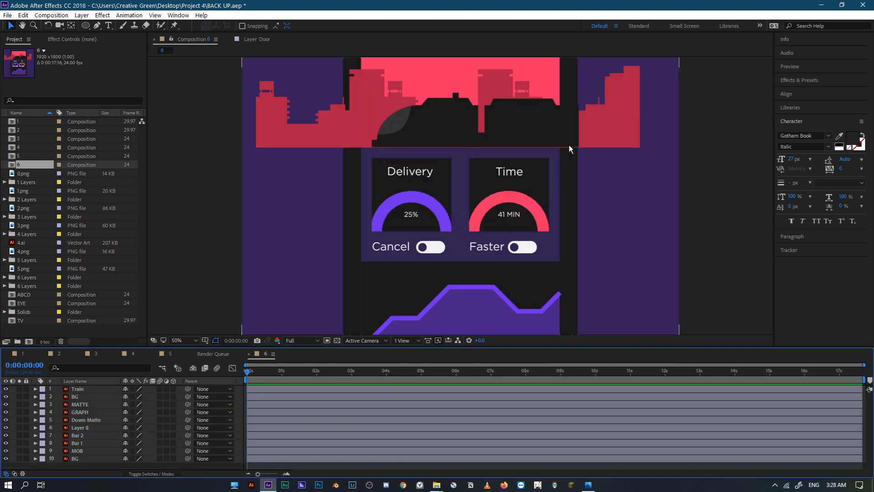
{"action": "scroll", "coordinate": [537, 152], "scroll_direction": "down", "scroll_amount": 2}
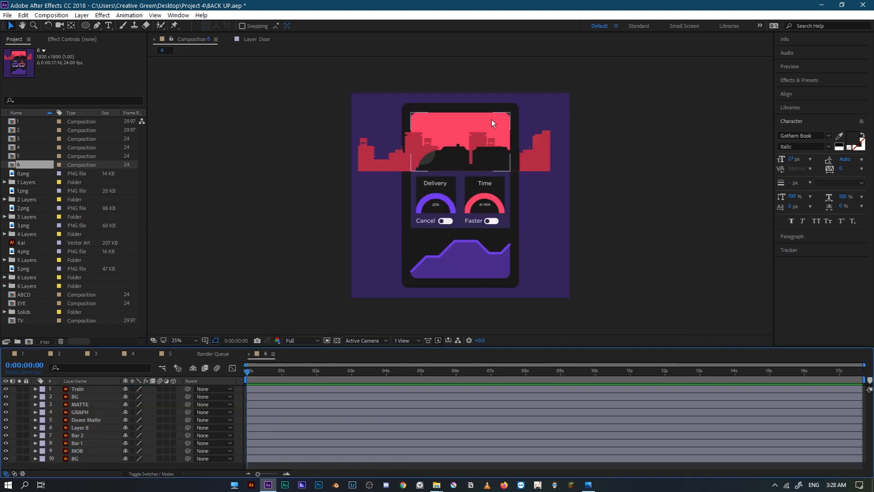
{"action": "left_click_drag", "start_coordinate": [492, 121], "coordinate": [561, 122]}
{"action": "key", "text": "ctrl+z"}
{"action": "left_click", "coordinate": [672, 198]}
{"action": "left_click_drag", "start_coordinate": [565, 218], "coordinate": [648, 177]}
{"action": "key", "text": "ctrl+z"}
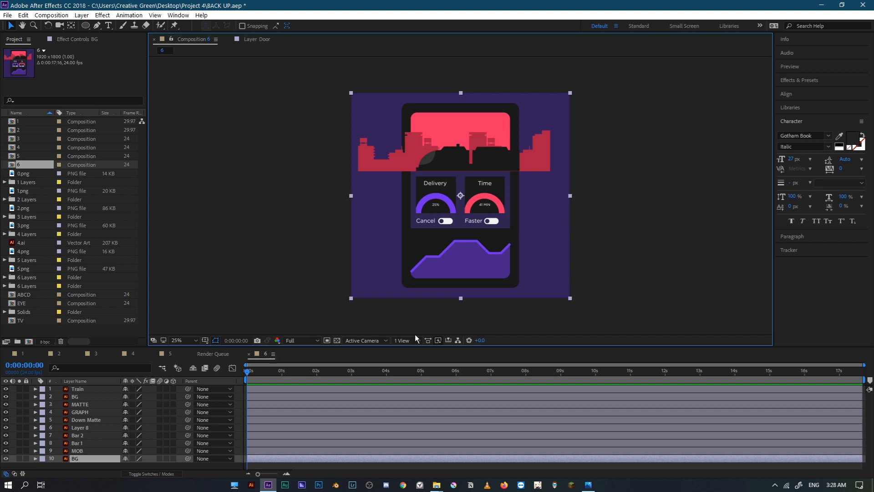
Step: Pre-compose all layers of composition 6, from Train down to BG, into a new composition named MOB
{"action": "left_click", "coordinate": [92, 389], "text": "shift"}
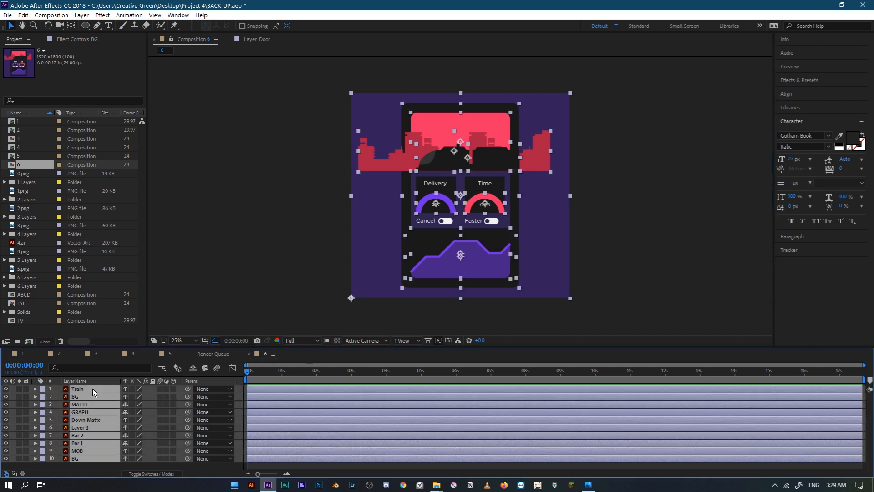
{"action": "key", "text": "ctrl+shift+c"}
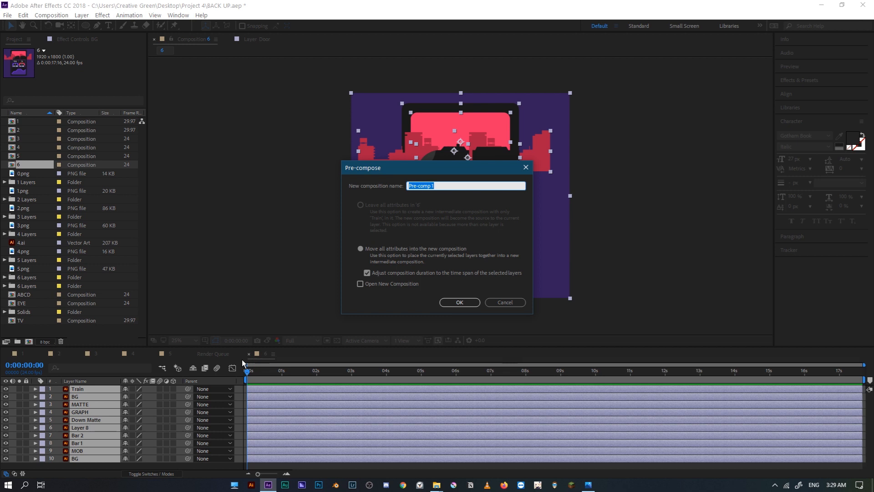
{"action": "type", "text": "MOB"}
{"action": "left_click", "coordinate": [475, 302]}
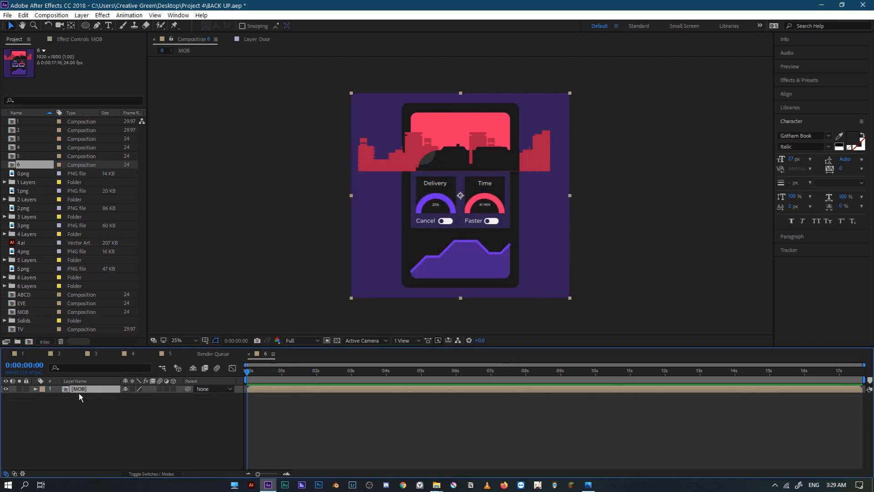
Step: Copy the purple BG layer from the MOB composition into composition 6 and place it below the MOB layer
{"action": "double_click", "coordinate": [78, 388]}
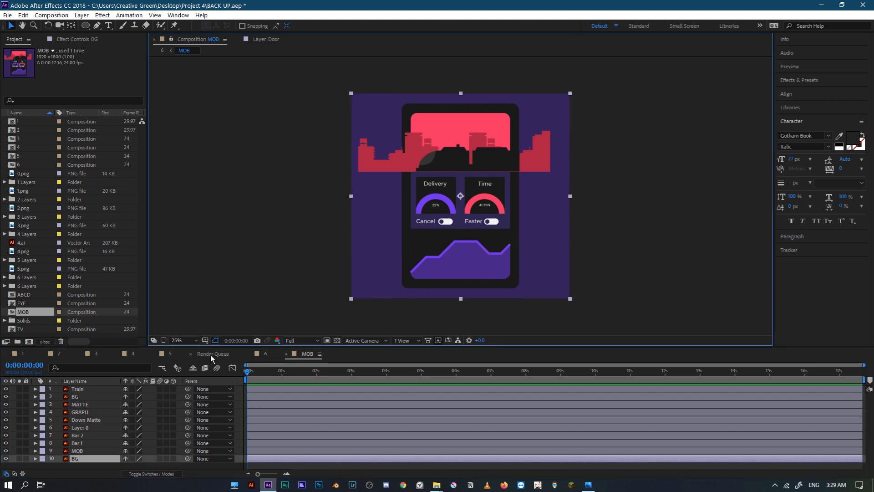
{"action": "left_click", "coordinate": [265, 354]}
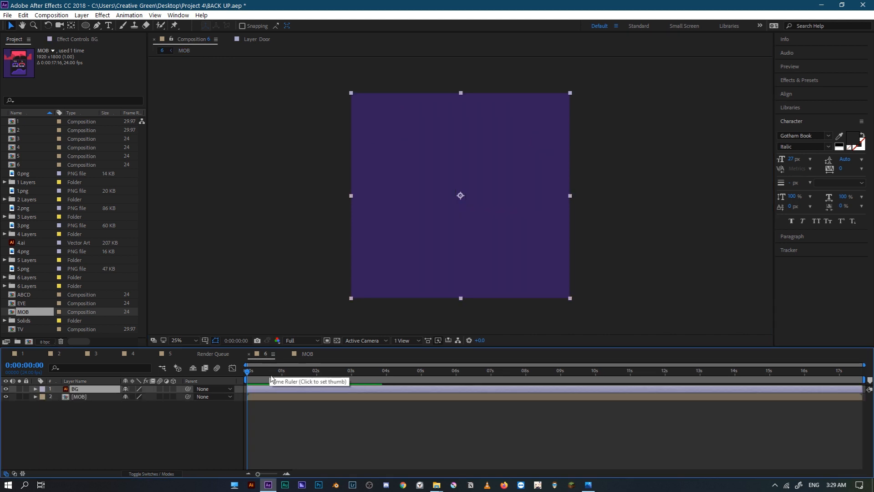
{"action": "left_click_drag", "start_coordinate": [111, 388], "coordinate": [107, 404]}
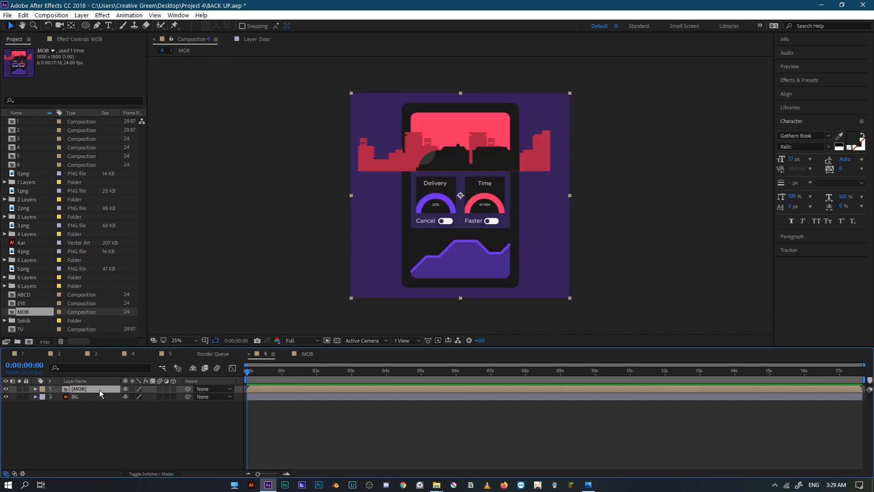
Step: Delete the full-frame purple BG layer from the MOB composition and return to composition 6
{"action": "double_click", "coordinate": [99, 390]}
{"action": "left_click", "coordinate": [521, 261]}
{"action": "key", "text": "Delete"}
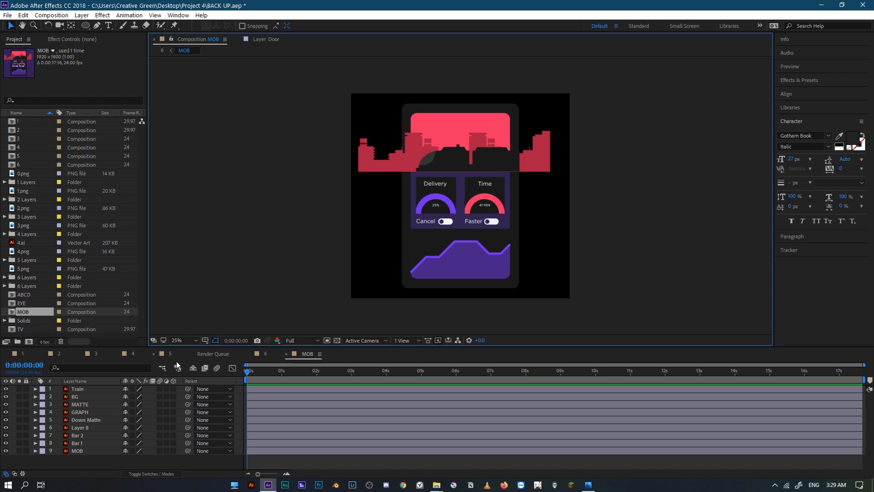
{"action": "left_click", "coordinate": [260, 355]}
Step: Set the height of composition 6 to 1080 px in its composition settings
{"action": "right_click", "coordinate": [277, 250]}
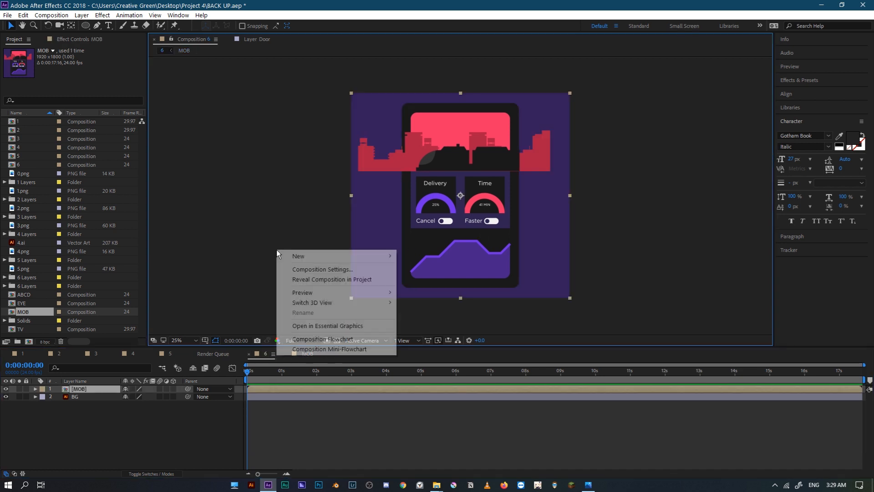
{"action": "left_click", "coordinate": [294, 269]}
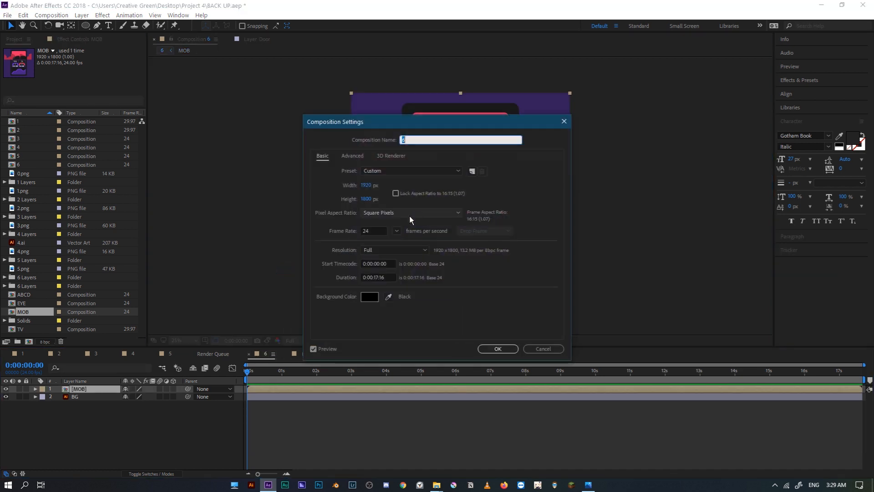
{"action": "left_click", "coordinate": [368, 198]}
{"action": "type", "text": "1080"}
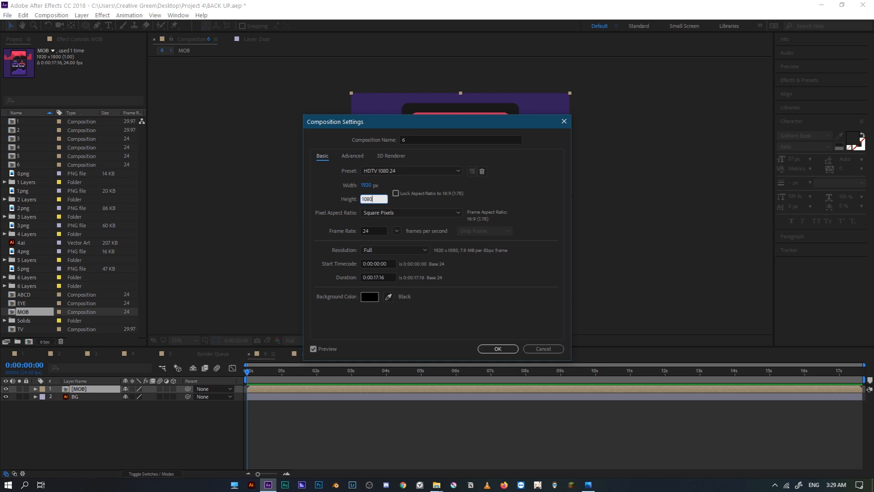
{"action": "left_click", "coordinate": [499, 348]}
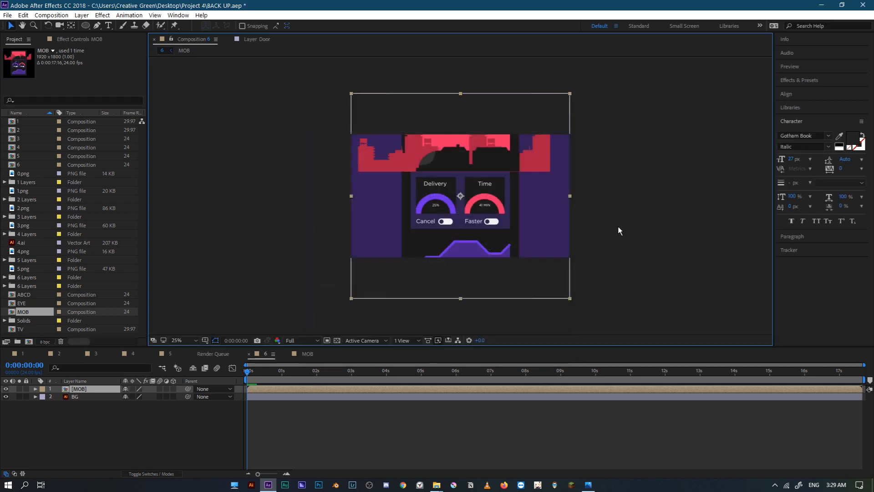
Step: Make the MOB layer 3D in composition 6 and tilt it to X Rotation -51°, Y Rotation -11° and Z Rotation -39°
{"action": "double_click", "coordinate": [79, 389]}
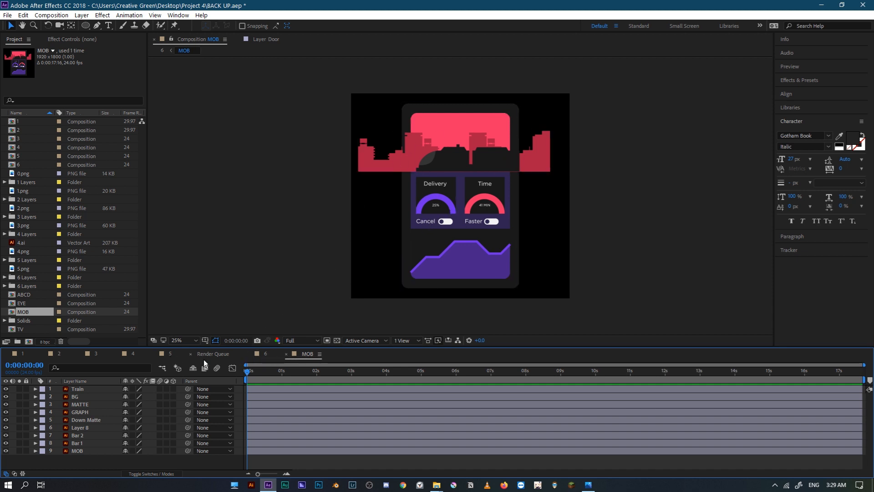
{"action": "left_click", "coordinate": [267, 354]}
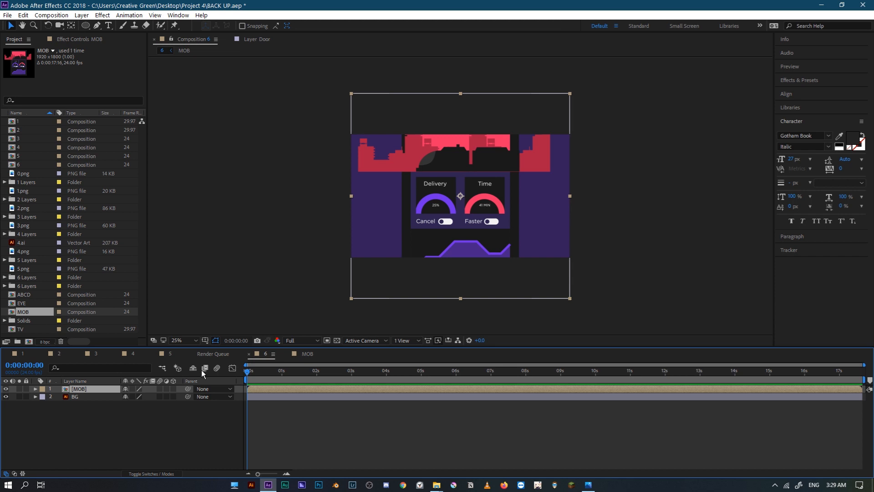
{"action": "left_click", "coordinate": [173, 389]}
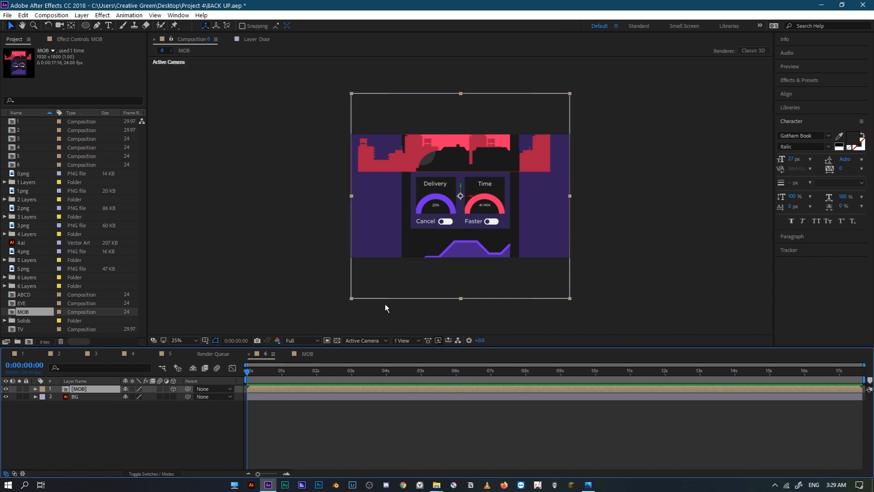
{"action": "key", "text": "r"}
{"action": "mouse_move", "coordinate": [137, 413]}
{"action": "left_mouse_down"}
{"action": "mouse_move", "coordinate": [132, 420]}
{"action": "mouse_move", "coordinate": [137, 409]}
{"action": "mouse_move", "coordinate": [116, 398]}
{"action": "mouse_move", "coordinate": [139, 413]}
{"action": "mouse_move", "coordinate": [133, 406]}
{"action": "mouse_move", "coordinate": [125, 417]}
{"action": "left_mouse_up"}
{"action": "left_click_drag", "start_coordinate": [523, 233], "coordinate": [516, 229]}
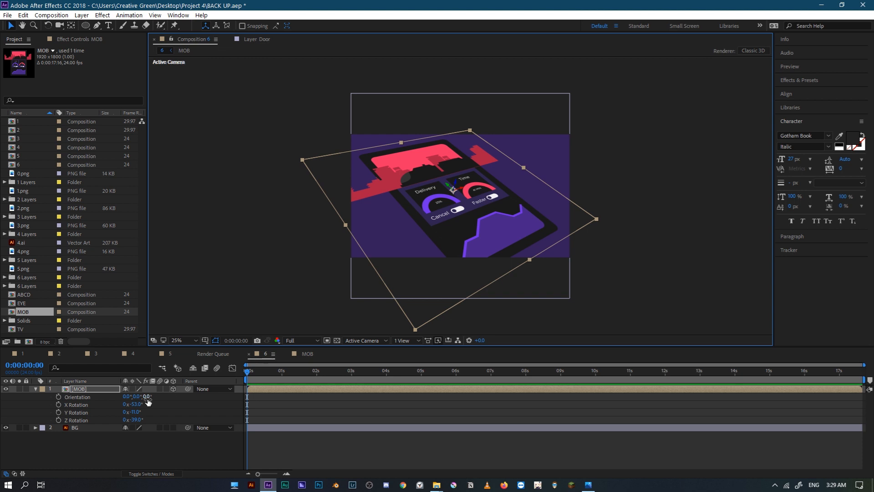
{"action": "left_click_drag", "start_coordinate": [139, 406], "coordinate": [140, 405]}
{"action": "left_click", "coordinate": [611, 232]}
{"action": "scroll", "coordinate": [585, 235], "scroll_direction": "up", "scroll_amount": 2}
{"action": "scroll", "coordinate": [584, 236], "scroll_direction": "down", "scroll_amount": 2}
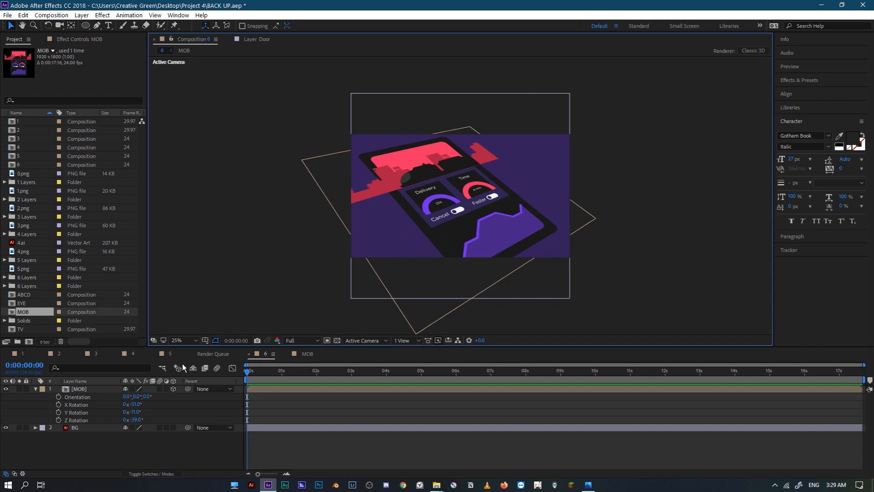
Step: Check the MOB precomp, return to composition 6, and duplicate its tilted MOB layer
{"action": "left_click", "coordinate": [307, 354]}
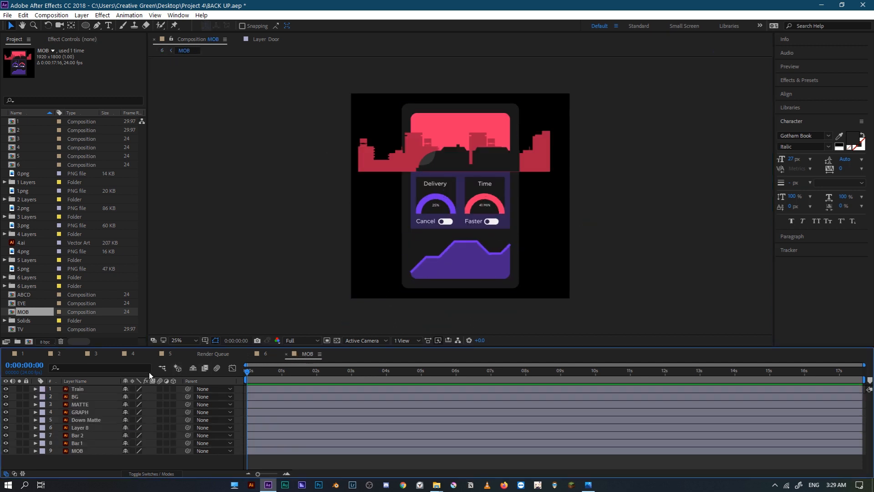
{"action": "left_click", "coordinate": [251, 355]}
{"action": "left_click", "coordinate": [108, 391]}
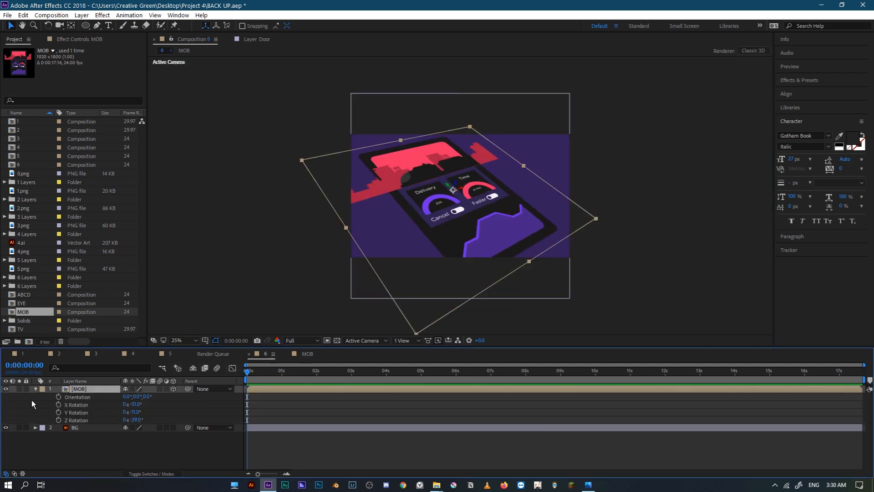
{"action": "left_click", "coordinate": [35, 388]}
{"action": "key", "text": "ctrl+d"}
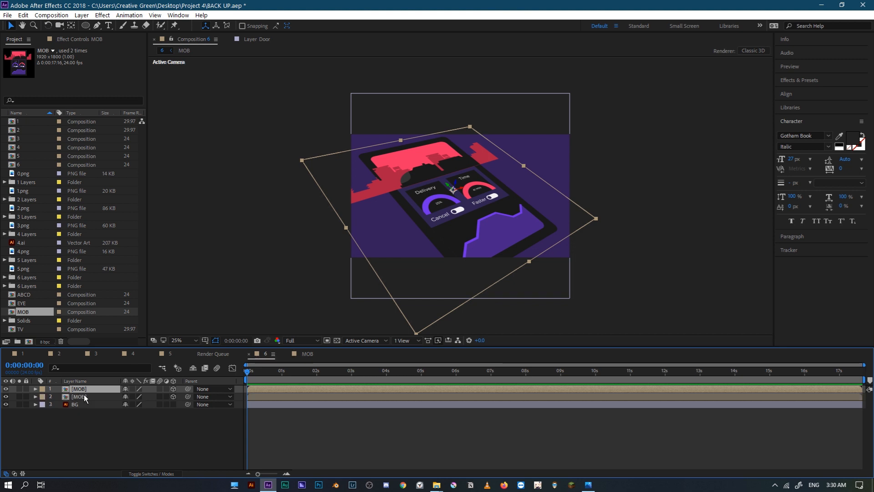
Step: Apply the Tint effect to the lower MOB copy with both black and white mapped to black
{"action": "left_click", "coordinate": [85, 397]}
{"action": "left_click", "coordinate": [103, 15]}
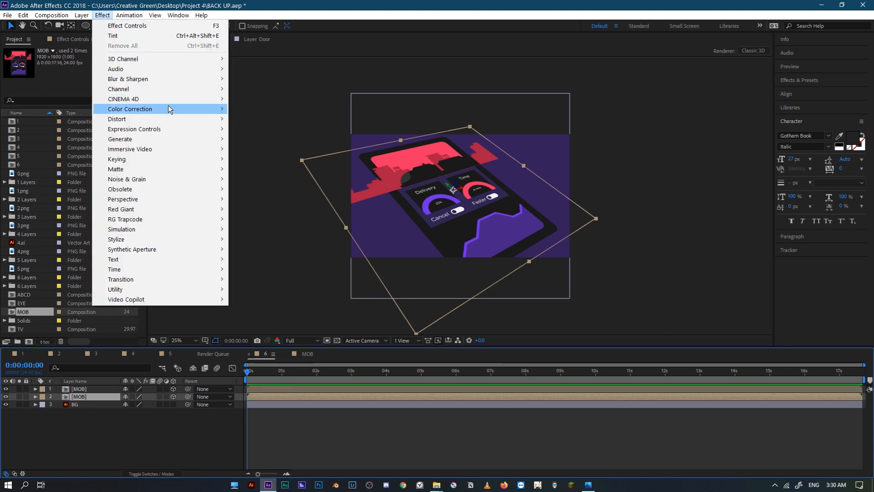
{"action": "mouse_move", "coordinate": [170, 109]}
{"action": "left_click", "coordinate": [248, 419]}
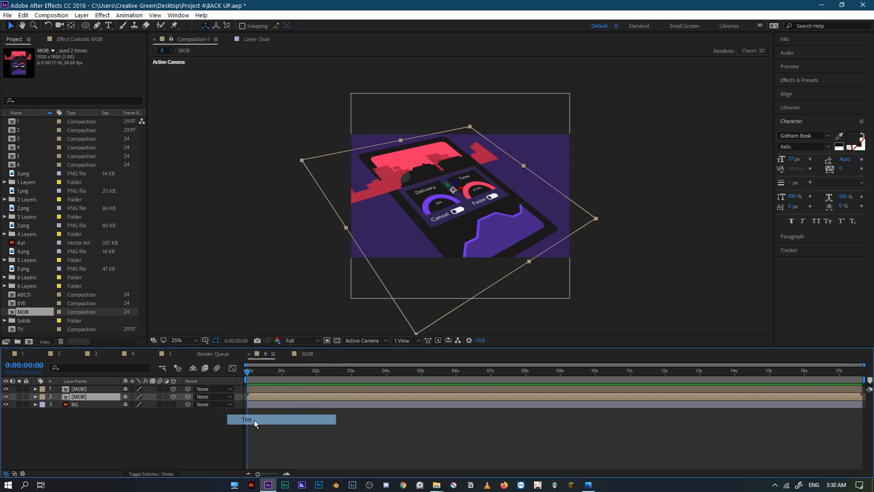
{"action": "left_click", "coordinate": [364, 187]}
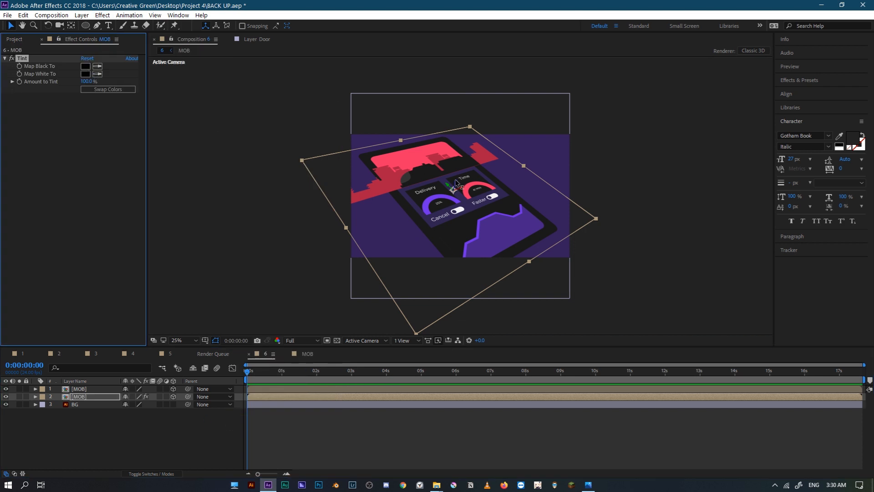
Step: Shift the black MOB copy slightly down behind the phone so that it forms a thick edge
{"action": "left_click_drag", "start_coordinate": [456, 183], "coordinate": [454, 190]}
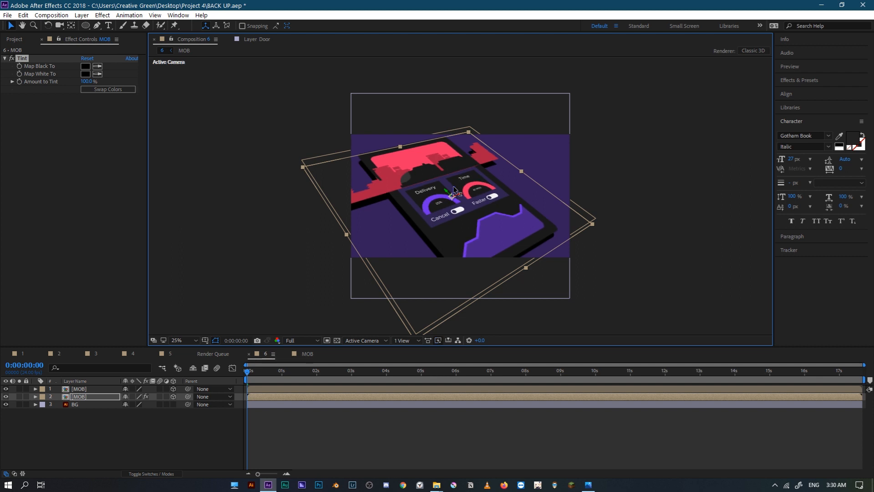
{"action": "left_click_drag", "start_coordinate": [454, 191], "coordinate": [457, 195]}
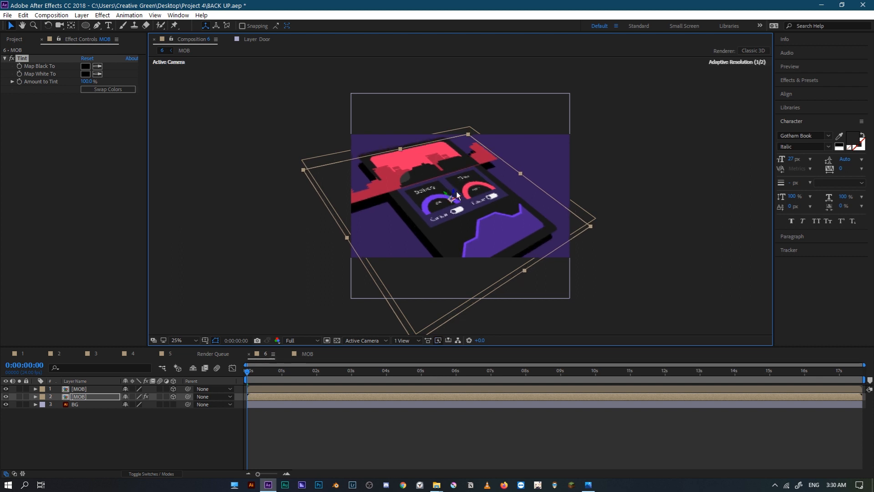
{"action": "left_click", "coordinate": [592, 174]}
{"action": "key", "text": "period"}
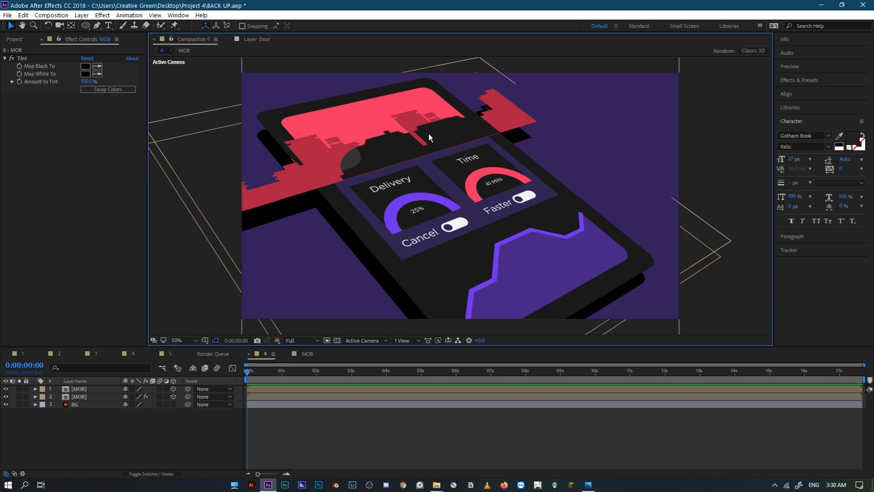
{"action": "key", "text": "comma"}
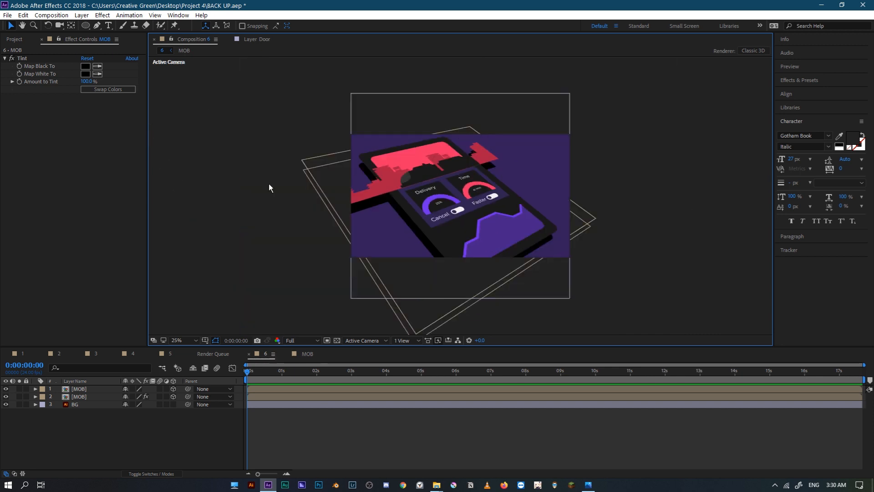
Step: Lock the BG layer and reposition both MOB layers together, closer to the camera, so the phone's lower half fills the frame
{"action": "left_click", "coordinate": [26, 405]}
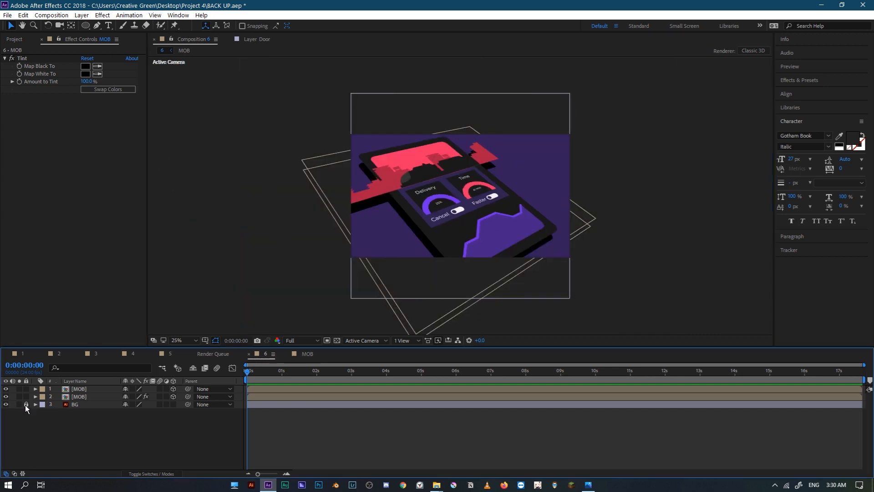
{"action": "left_click_drag", "start_coordinate": [250, 253], "coordinate": [451, 280]}
{"action": "left_click_drag", "start_coordinate": [531, 263], "coordinate": [573, 298]}
{"action": "left_click_drag", "start_coordinate": [490, 223], "coordinate": [510, 246]}
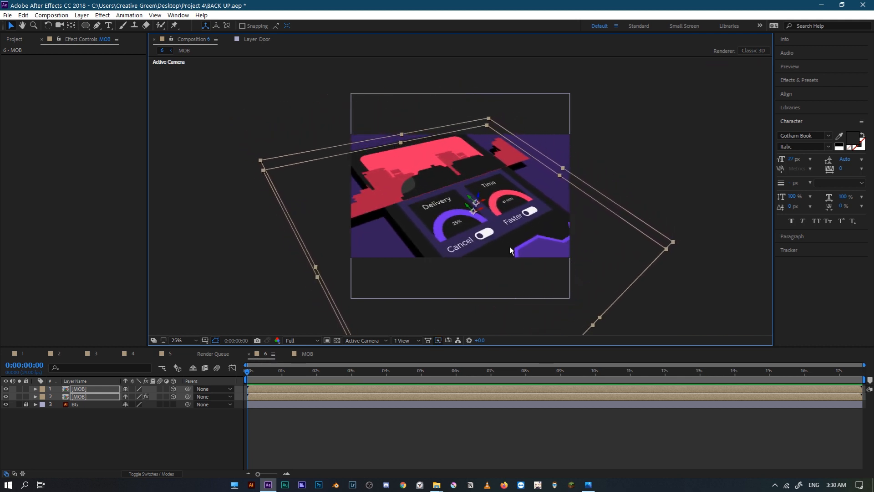
{"action": "left_click_drag", "start_coordinate": [509, 248], "coordinate": [353, 79]}
{"action": "left_click_drag", "start_coordinate": [348, 74], "coordinate": [350, 75]}
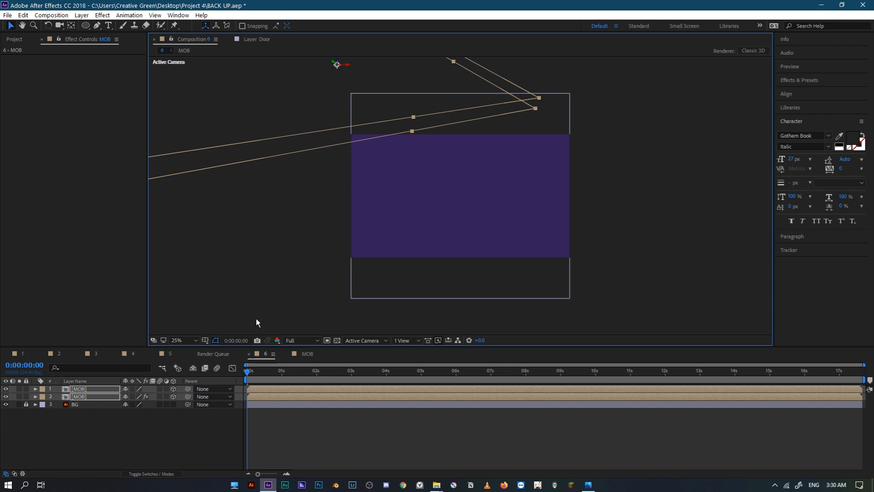
{"action": "left_click_drag", "start_coordinate": [281, 126], "coordinate": [405, 293]}
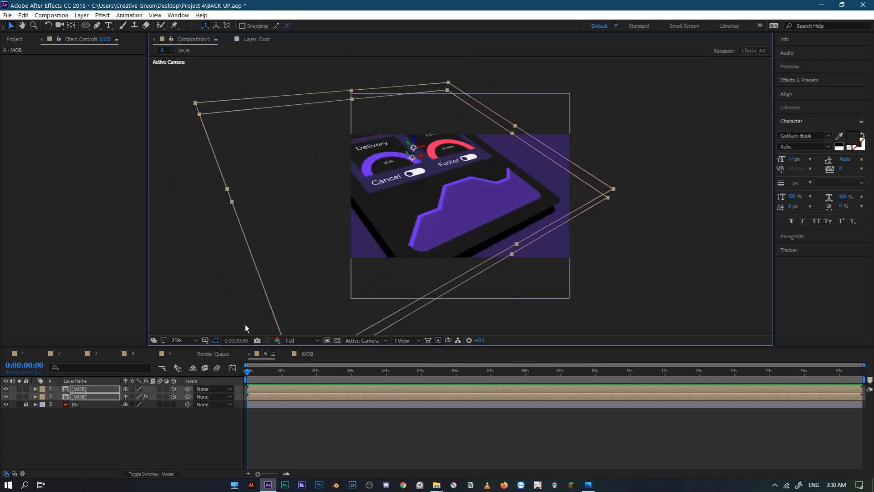
Step: Add a null object to composition 6 and parent both MOB layers to it
{"action": "left_click", "coordinate": [231, 306]}
{"action": "right_click", "coordinate": [231, 307]}
{"action": "mouse_move", "coordinate": [296, 314]}
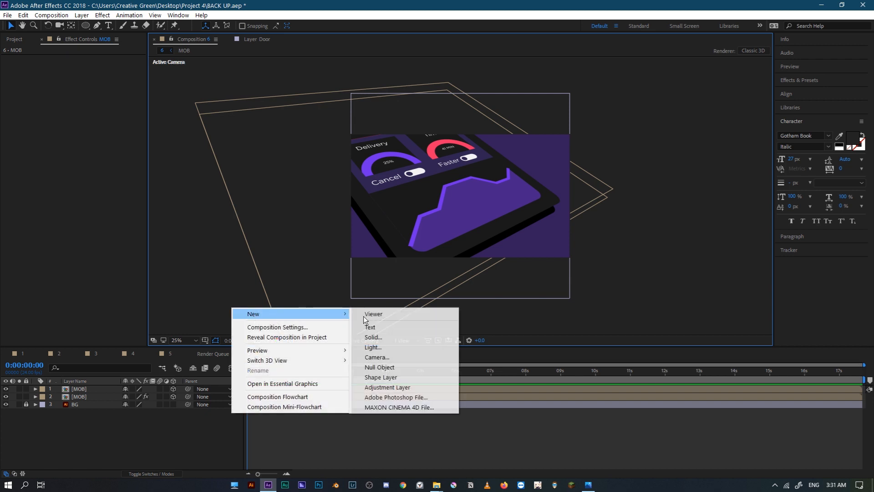
{"action": "left_click", "coordinate": [391, 368]}
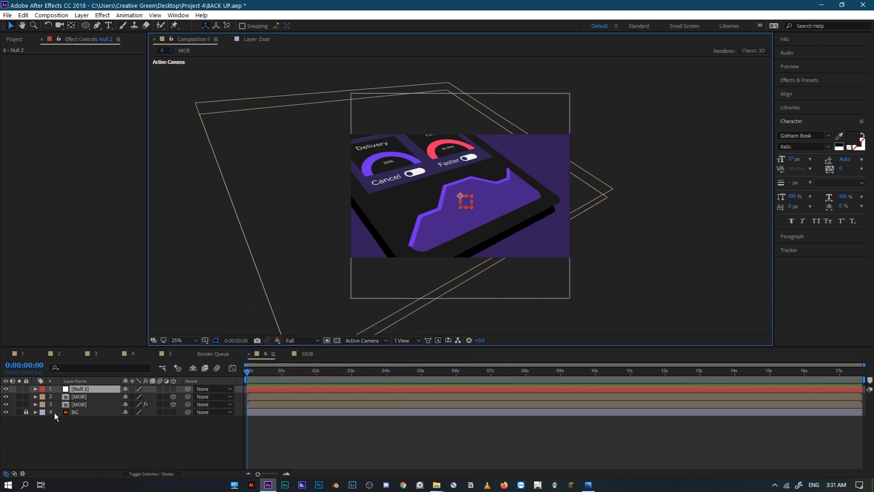
{"action": "left_click", "coordinate": [79, 397]}
{"action": "left_click", "coordinate": [83, 405], "text": "ctrl"}
{"action": "left_click_drag", "start_coordinate": [188, 396], "coordinate": [175, 389]}
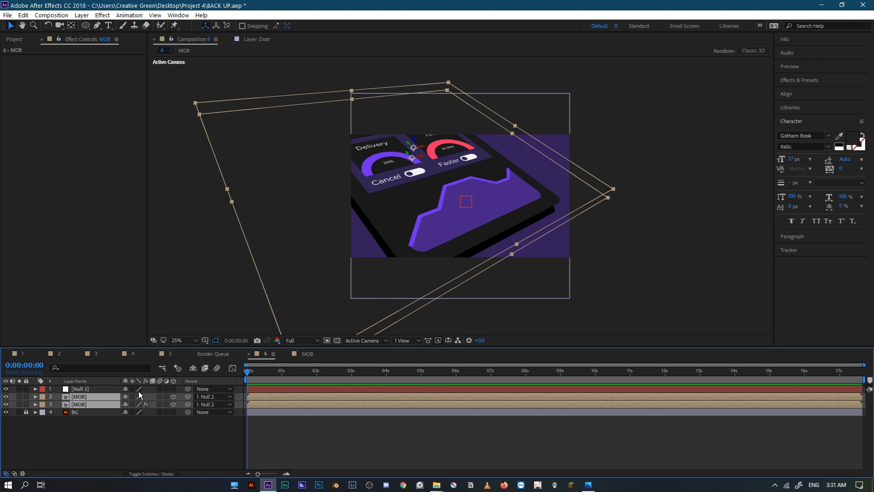
Step: Make the null 3D and animate its Position from 204, -400 at 0s to 960, 540 at about 4s
{"action": "left_click", "coordinate": [92, 390]}
{"action": "left_click", "coordinate": [173, 389]}
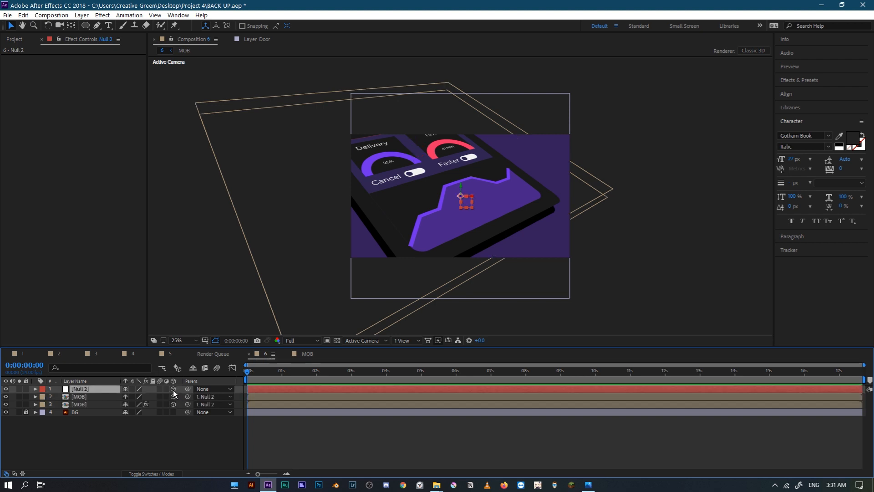
{"action": "key", "text": "p"}
{"action": "left_click", "coordinate": [58, 396]}
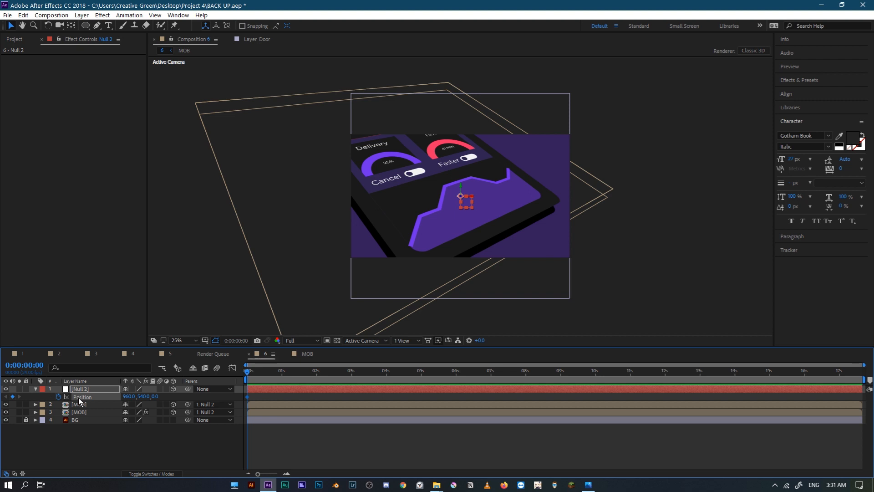
{"action": "left_click_drag", "start_coordinate": [247, 397], "coordinate": [384, 408]}
{"action": "left_click_drag", "start_coordinate": [461, 186], "coordinate": [378, 89]}
Step: Retime the null's second Position keyframe to about 1.5s and play back the entrance
{"action": "key", "text": "space"}
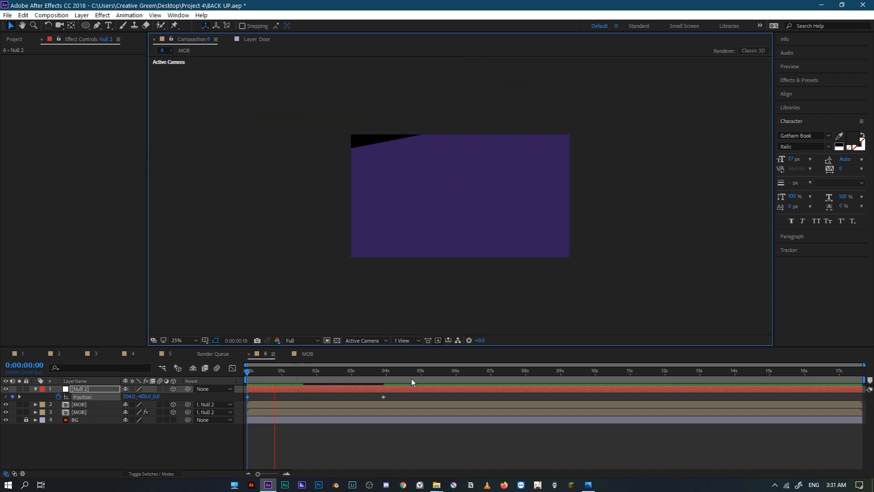
{"action": "left_click_drag", "start_coordinate": [384, 396], "coordinate": [321, 403]}
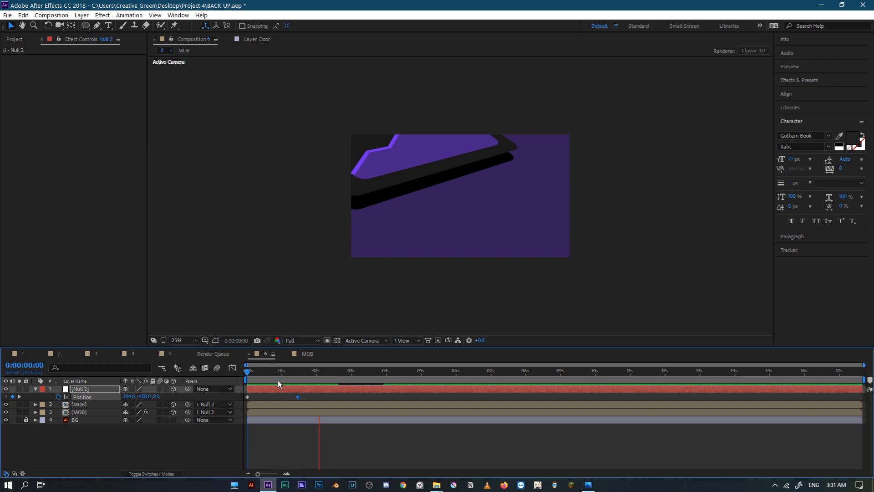
{"action": "key", "text": "space"}
{"action": "key", "text": "space"}
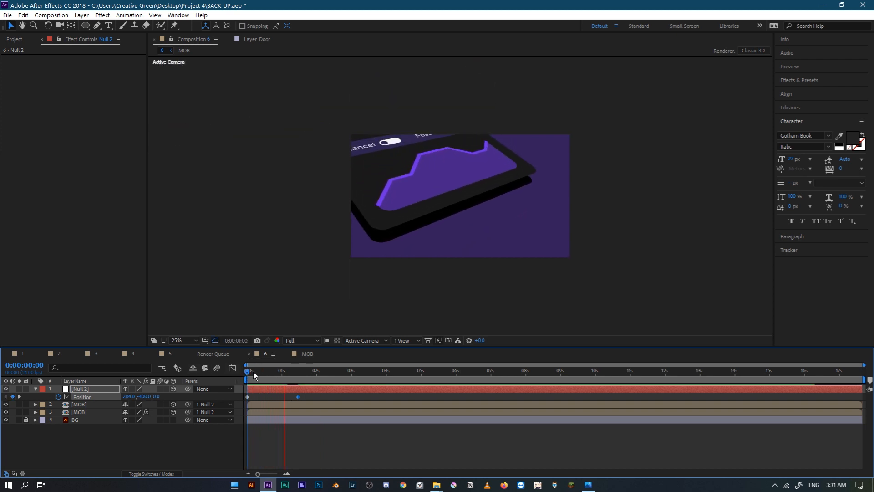
Step: At 0:00:06:12, move the null to Position 1720, 1300, 0 so the phone's upper screen comes into frame
{"action": "left_click_drag", "start_coordinate": [391, 376], "coordinate": [473, 378]}
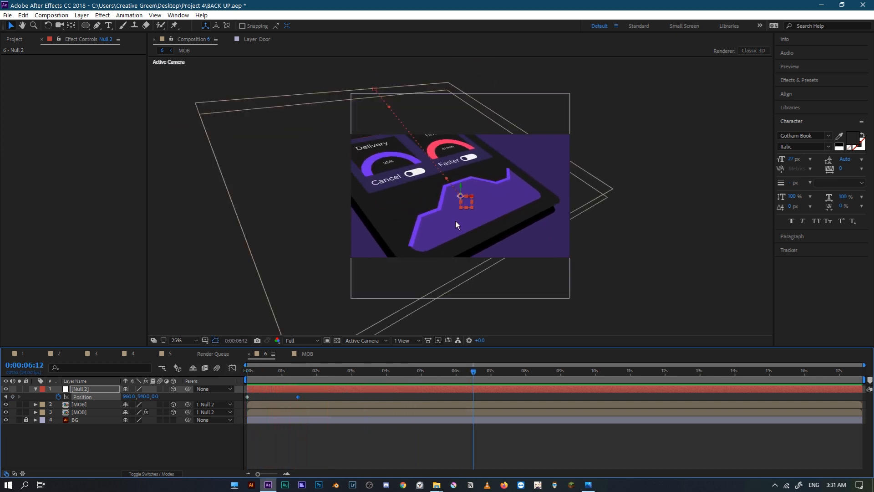
{"action": "left_click", "coordinate": [462, 197]}
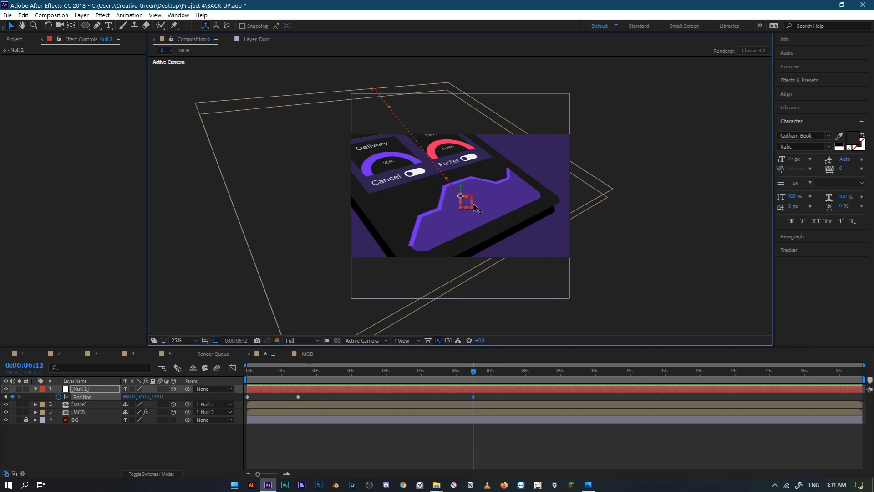
{"action": "left_click", "coordinate": [421, 214]}
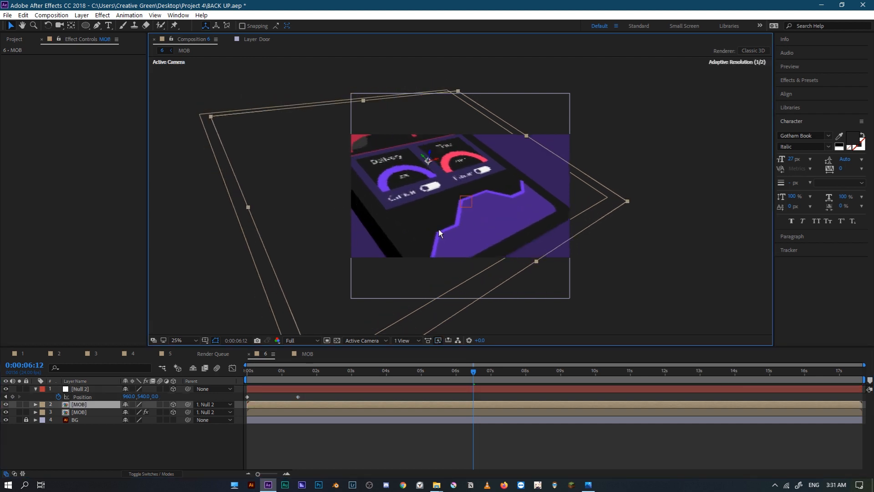
{"action": "left_click", "coordinate": [439, 388]}
{"action": "key", "text": "shift+Right"}
{"action": "key", "text": "shift+Right"}
{"action": "key", "text": "shift+Right"}
{"action": "key", "text": "shift+Right"}
{"action": "key", "text": "shift+Right"}
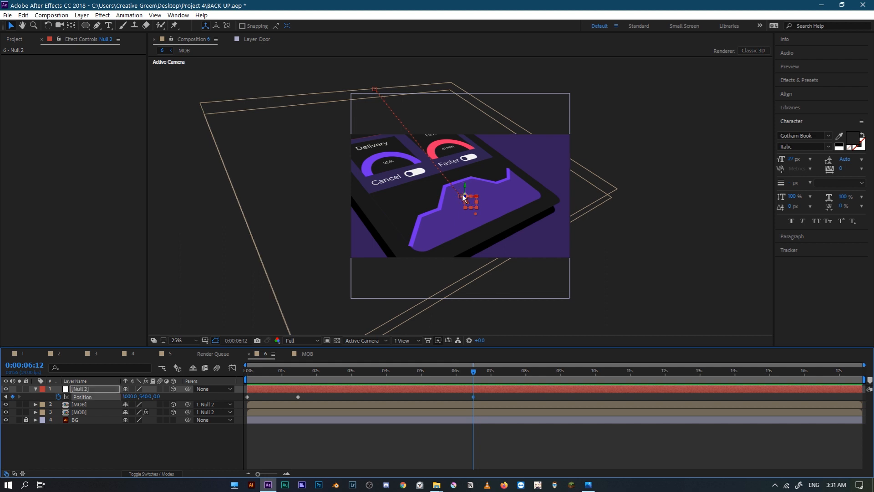
{"action": "key", "text": "shift+Down"}
{"action": "key", "text": "shift+Down"}
{"action": "key", "text": "shift+Down"}
{"action": "key", "text": "shift+Down"}
{"action": "key", "text": "shift+Down"}
{"action": "key", "text": "shift+Down"}
{"action": "key", "text": "shift+Down"}
{"action": "key", "text": "shift+Right"}
{"action": "key", "text": "shift+Right"}
{"action": "key", "text": "shift+Right"}
{"action": "key", "text": "shift+Right"}
{"action": "key", "text": "shift+Right"}
{"action": "key", "text": "shift+Right"}
{"action": "key", "text": "shift+Right"}
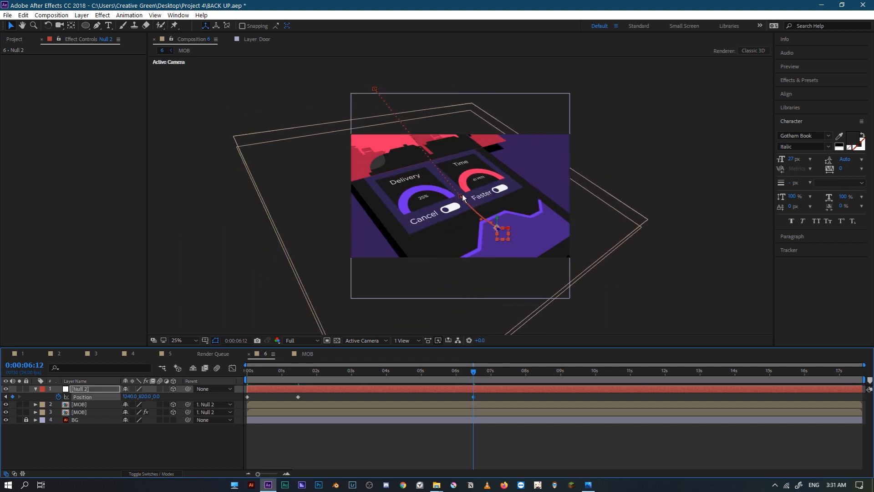
{"action": "key", "text": "shift+Down"}
{"action": "key", "text": "shift+Down"}
{"action": "key", "text": "shift+Down"}
{"action": "key", "text": "shift+Right"}
{"action": "key", "text": "shift+Right"}
{"action": "key", "text": "shift+Right"}
{"action": "key", "text": "shift+Right"}
{"action": "key", "text": "shift+Right"}
{"action": "key", "text": "shift+Right"}
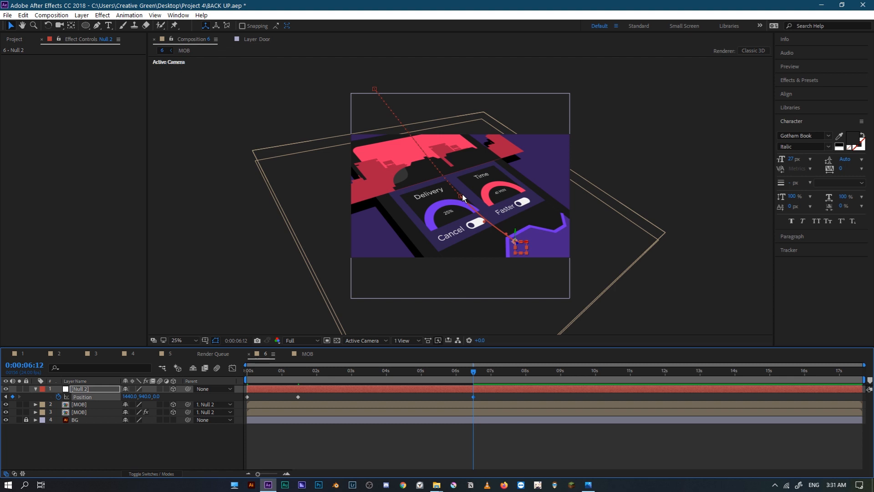
{"action": "key", "text": "shift+Down"}
{"action": "key", "text": "shift+Down"}
{"action": "key", "text": "shift+Down"}
{"action": "key", "text": "shift+Down"}
{"action": "key", "text": "shift+Down"}
{"action": "key", "text": "shift+Down"}
{"action": "key", "text": "shift+Down"}
{"action": "key", "text": "shift+Down"}
{"action": "key", "text": "shift+Down"}
{"action": "key", "text": "shift+Down"}
{"action": "key", "text": "shift+Down"}
{"action": "key", "text": "shift+Down"}
{"action": "key", "text": "shift+Down"}
{"action": "key", "text": "shift+Down"}
{"action": "key", "text": "shift+Down"}
{"action": "key", "text": "shift+Down"}
{"action": "key", "text": "shift+Right"}
{"action": "key", "text": "shift+Right"}
{"action": "key", "text": "shift+Right"}
{"action": "key", "text": "shift+Right"}
{"action": "key", "text": "shift+Down"}
{"action": "key", "text": "shift+Down"}
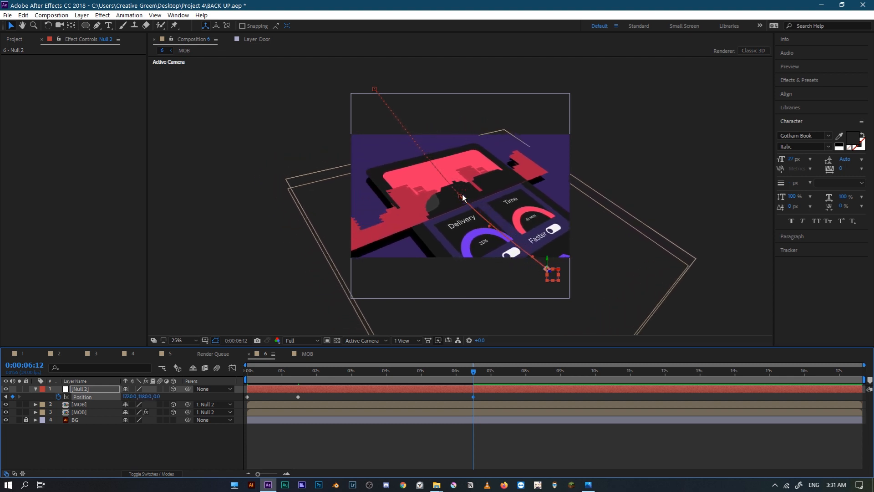
{"action": "key", "text": "shift+Down"}
{"action": "key", "text": "shift+Down"}
{"action": "key", "text": "shift+Down"}
{"action": "key", "text": "shift+Down"}
{"action": "key", "text": "shift+Down"}
{"action": "key", "text": "shift+Down"}
{"action": "key", "text": "shift+Down"}
{"action": "key", "text": "shift+Down"}
{"action": "key", "text": "shift+Down"}
{"action": "key", "text": "shift+Down"}
{"action": "key", "text": "shift+Down"}
{"action": "key", "text": "shift+Down"}
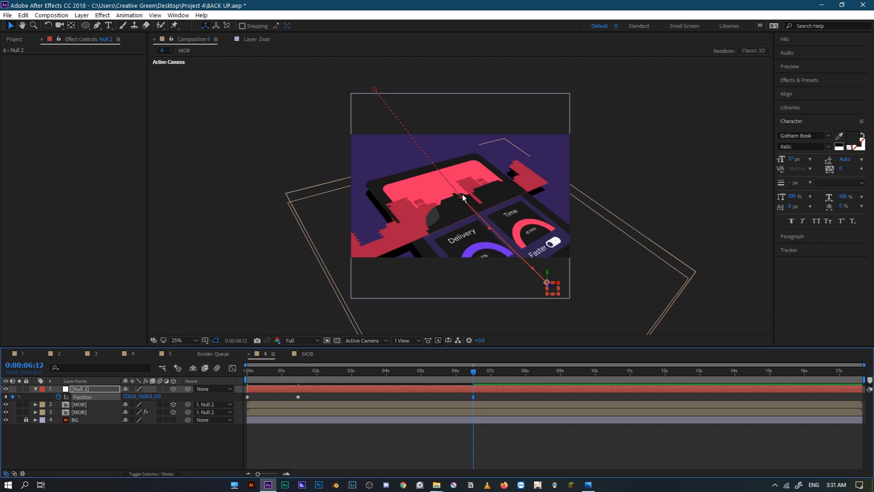
Step: Play back the phone's move from the start and apply Easy Ease to all three Position keyframes of the null
{"action": "left_click_drag", "start_coordinate": [314, 372], "coordinate": [113, 394]}
{"action": "key", "text": "space"}
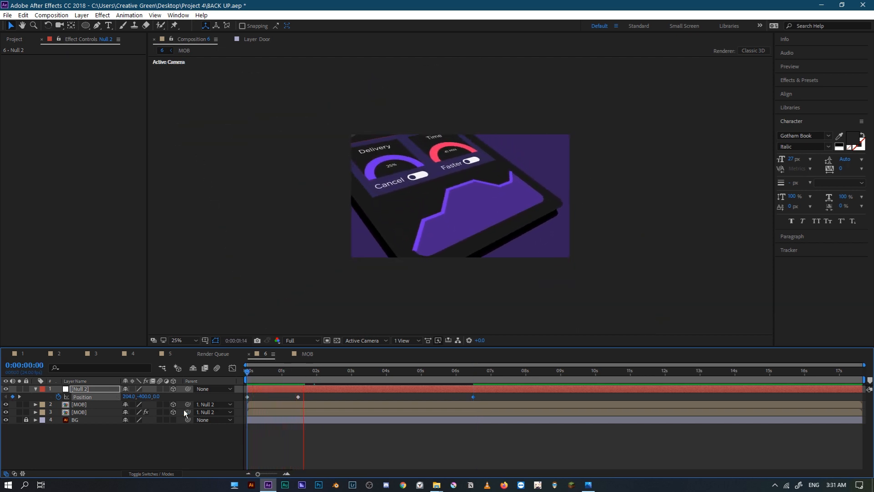
{"action": "key", "text": "space"}
{"action": "left_click", "coordinate": [510, 405]}
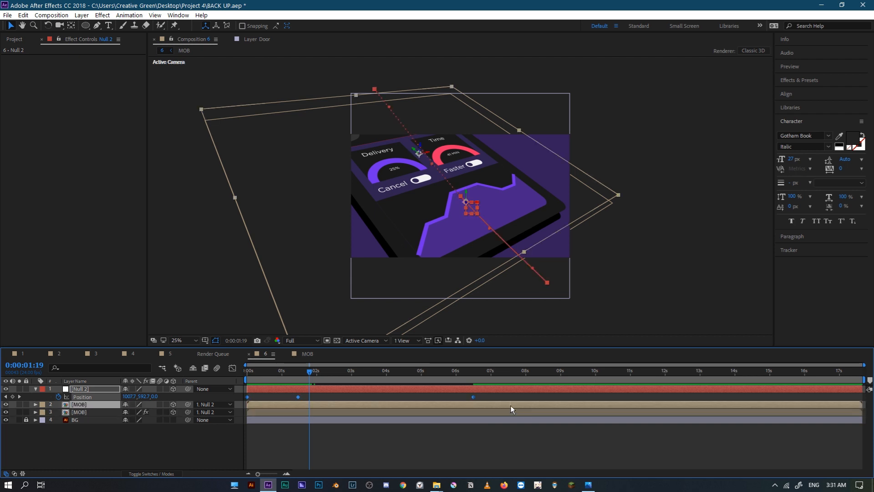
{"action": "key", "text": "F9"}
{"action": "key", "text": "Home"}
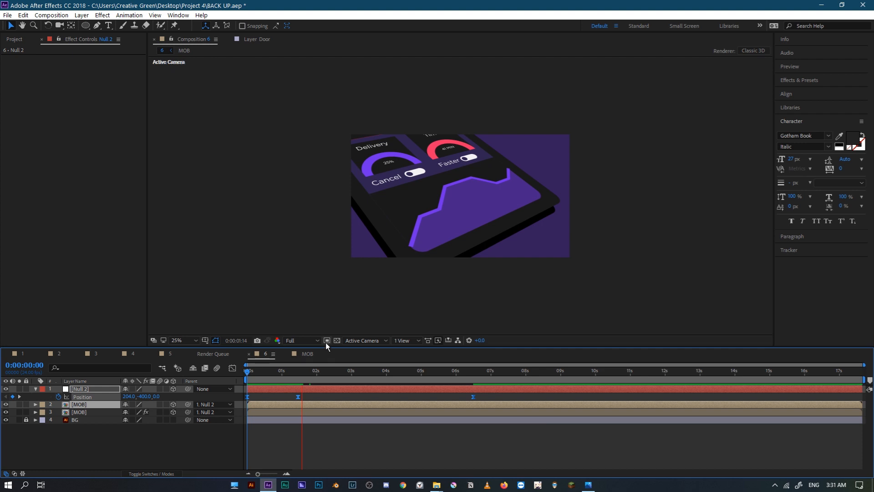
Step: Lower the preview resolution to Third and play the eased phone animation from the start at 50% magnification
{"action": "left_click", "coordinate": [314, 341]}
{"action": "left_click", "coordinate": [296, 381]}
{"action": "left_click_drag", "start_coordinate": [291, 374], "coordinate": [218, 372]}
{"action": "key", "text": "space"}
{"action": "key", "text": "period"}
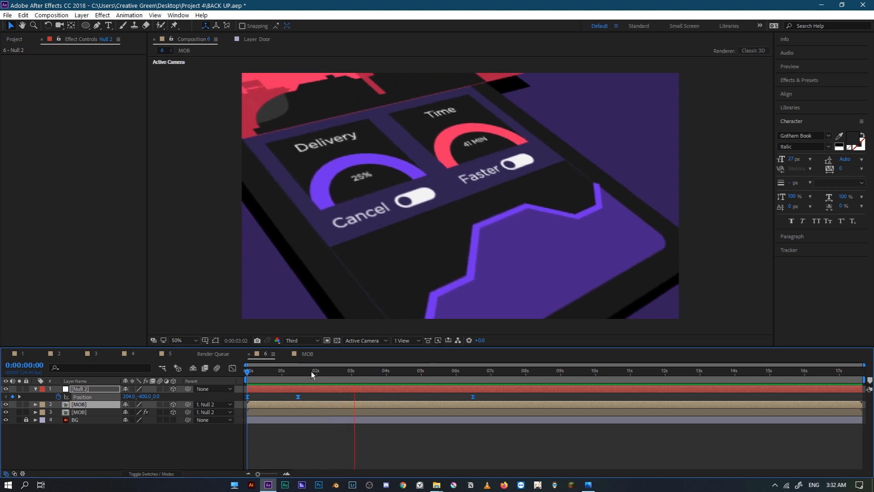
{"action": "key", "text": "space"}
{"action": "key", "text": "space"}
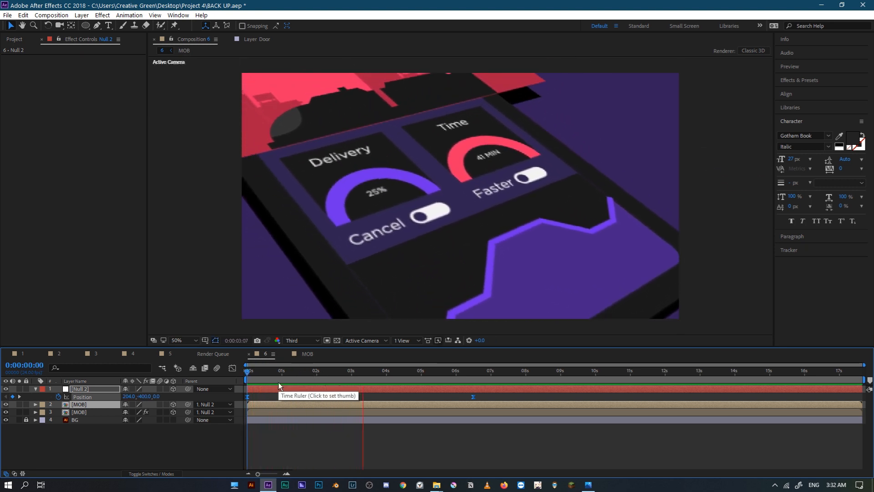
Step: Add Opacity keyframes to the purple BG layer so it fades from 0% at the start to 100% at 0:00:01:06
{"action": "key", "text": "space"}
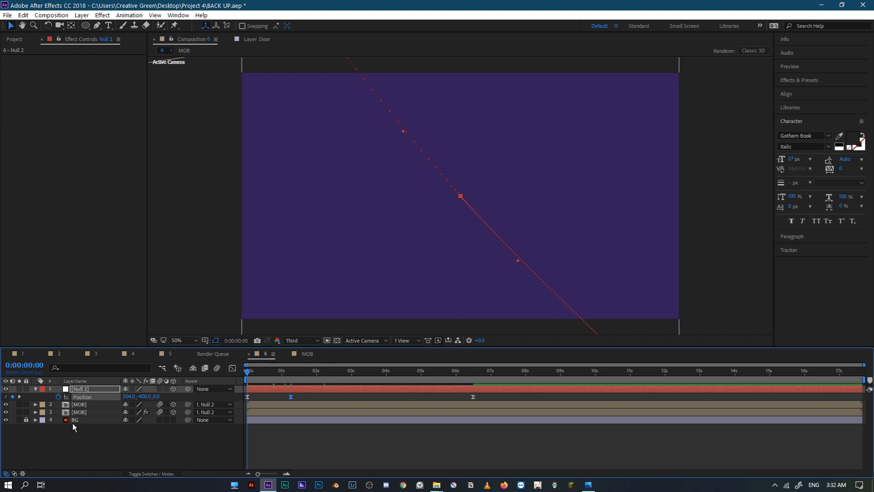
{"action": "key", "text": "k"}
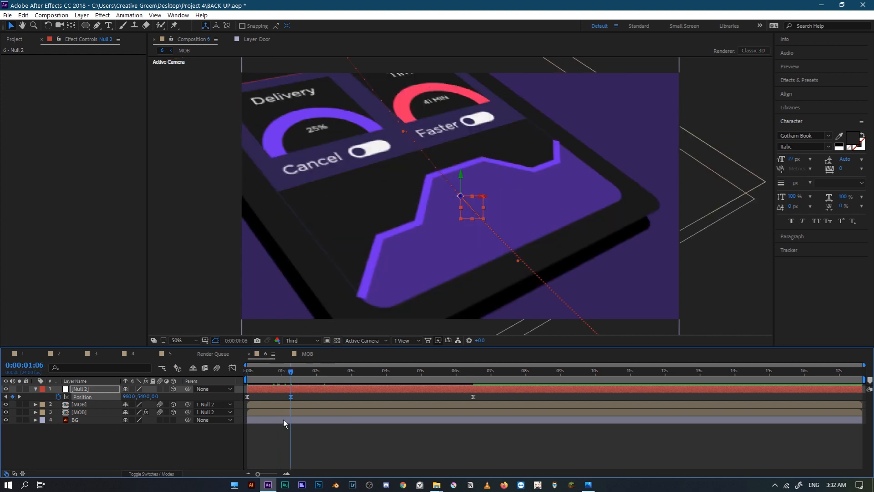
{"action": "left_click", "coordinate": [281, 423]}
{"action": "left_click", "coordinate": [280, 422]}
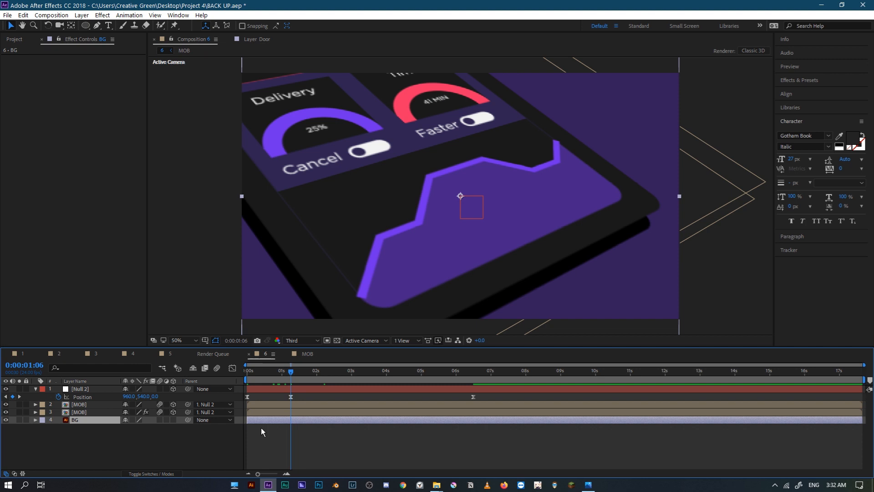
{"action": "left_click", "coordinate": [56, 429]}
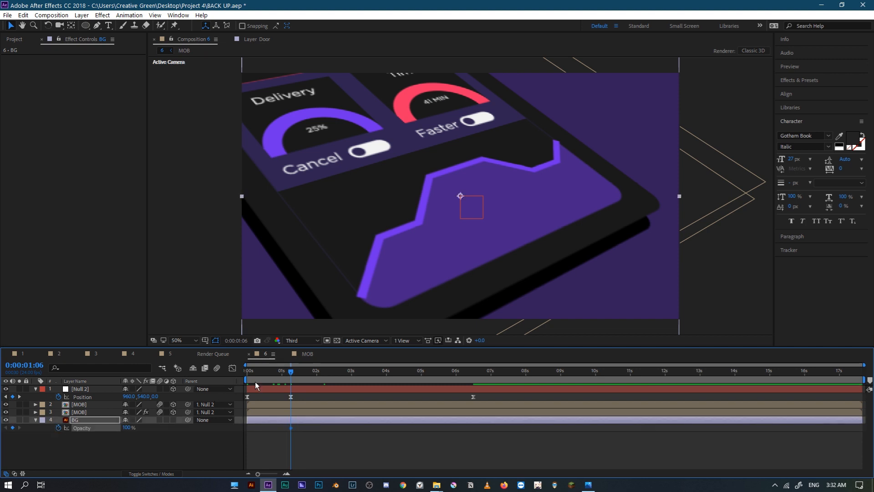
{"action": "key", "text": "Home"}
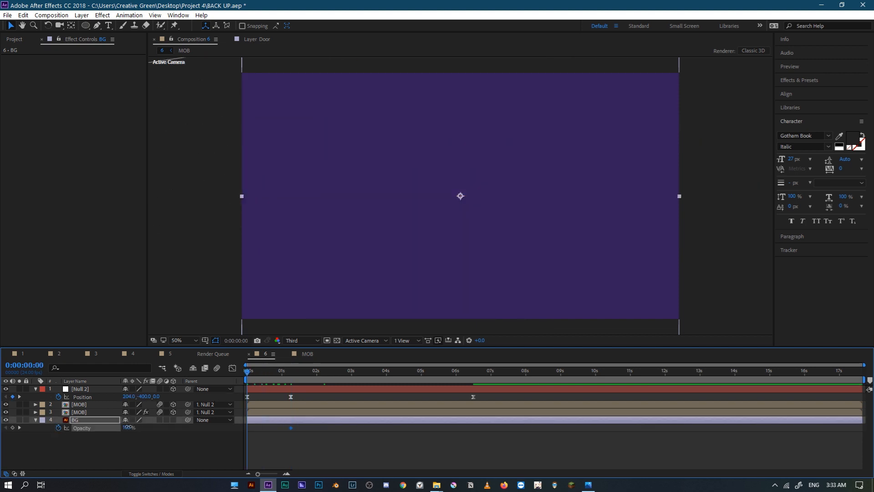
{"action": "left_click_drag", "start_coordinate": [129, 428], "coordinate": [69, 428]}
Step: Review the background fade against the transparency grid, then collapse the properties of the BG and null layers
{"action": "key", "text": "space"}
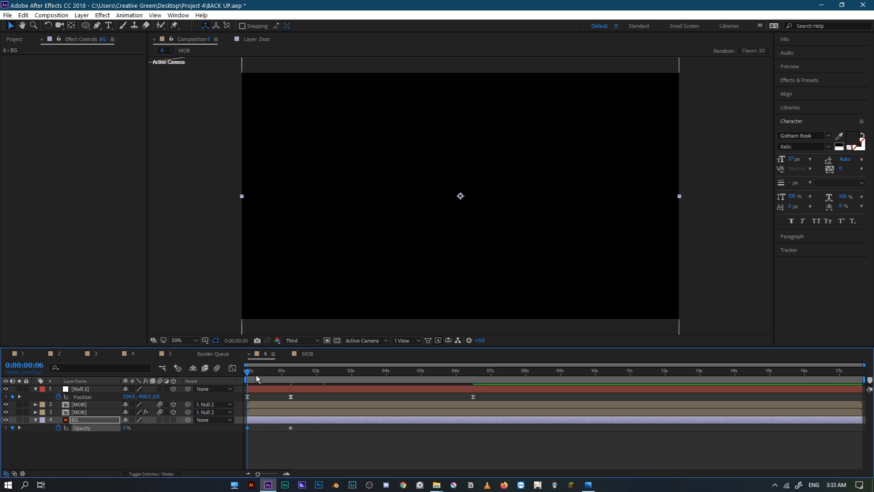
{"action": "left_click", "coordinate": [276, 371]}
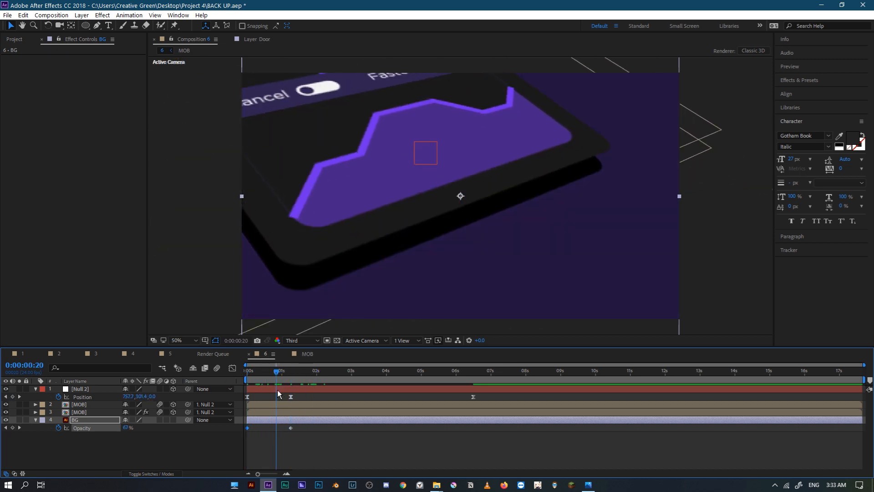
{"action": "left_click", "coordinate": [337, 340]}
{"action": "left_click_drag", "start_coordinate": [280, 364], "coordinate": [202, 373]}
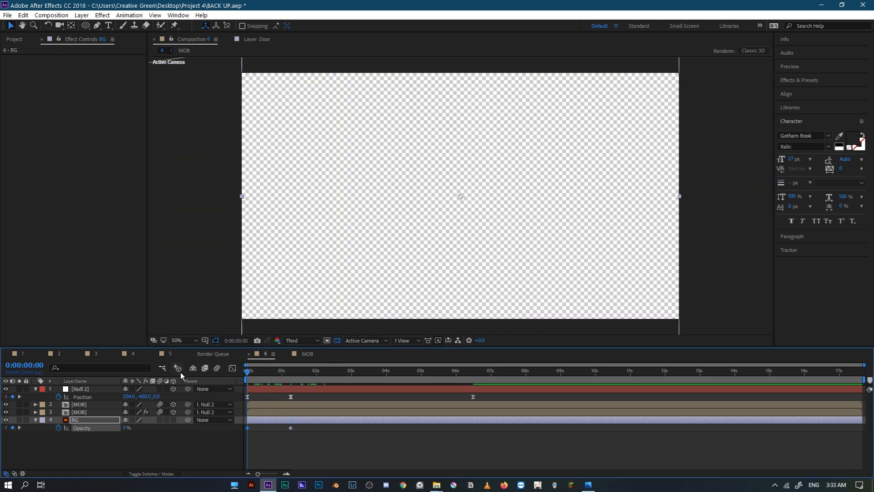
{"action": "left_click_drag", "start_coordinate": [246, 377], "coordinate": [380, 387]}
{"action": "left_click", "coordinate": [36, 419]}
{"action": "left_click", "coordinate": [36, 389]}
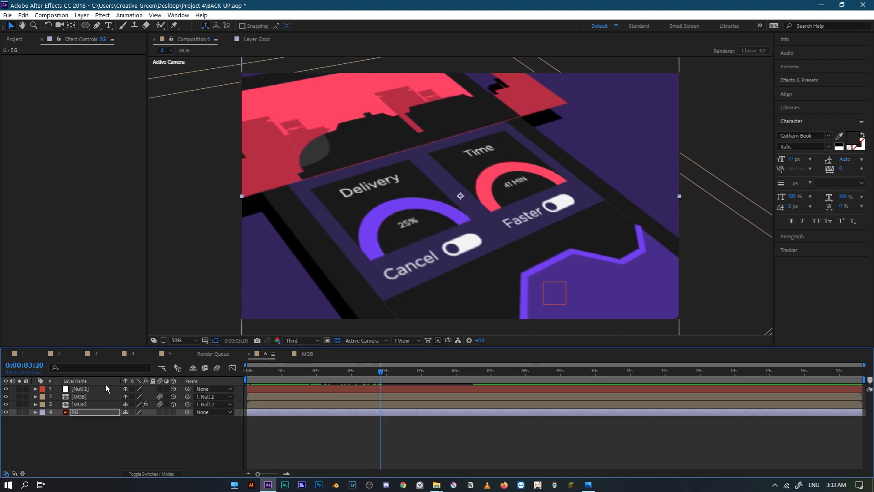
Step: Open the MOB precomp, shift the BG skyline layer to the left and apply the CC RepeTile effect to it
{"action": "double_click", "coordinate": [261, 397]}
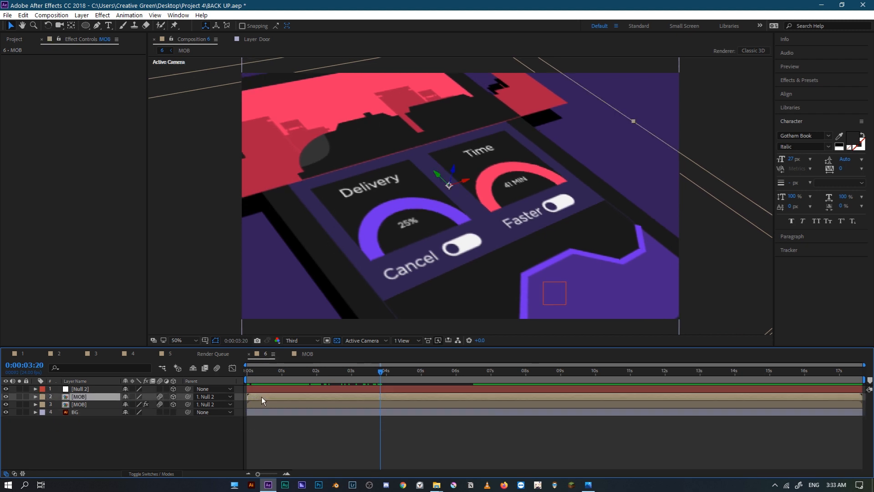
{"action": "scroll", "coordinate": [550, 132], "scroll_direction": "up", "scroll_amount": 2}
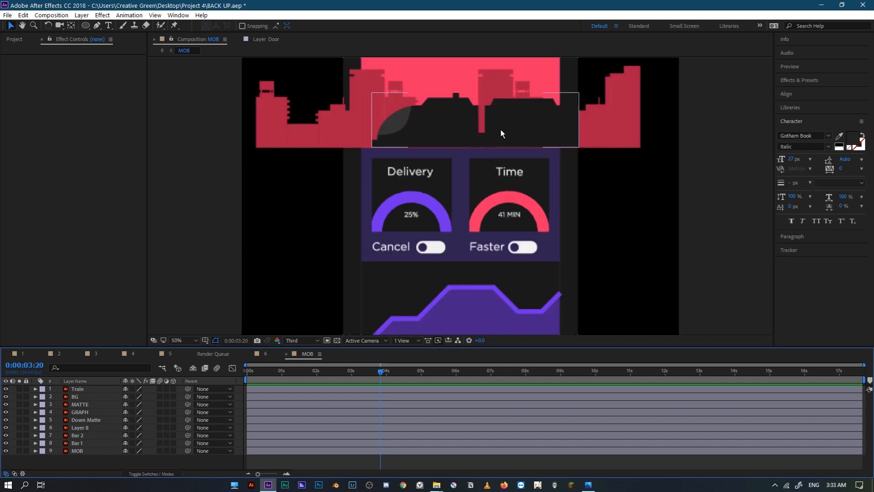
{"action": "left_click_drag", "start_coordinate": [603, 200], "coordinate": [555, 201]}
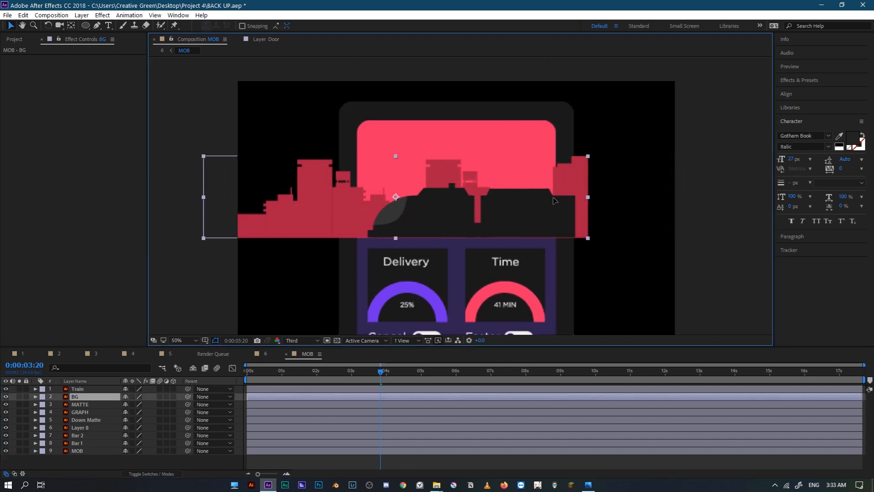
{"action": "left_click", "coordinate": [827, 80]}
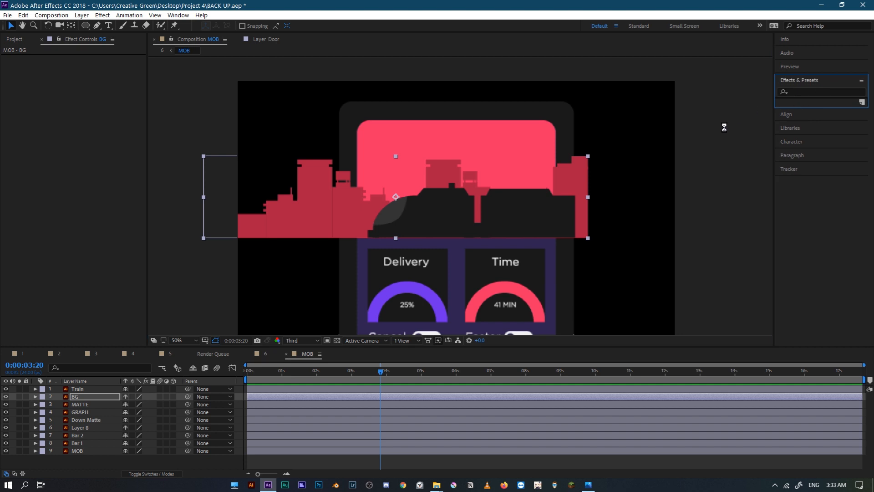
{"action": "type", "text": "repet"}
{"action": "double_click", "coordinate": [813, 109]}
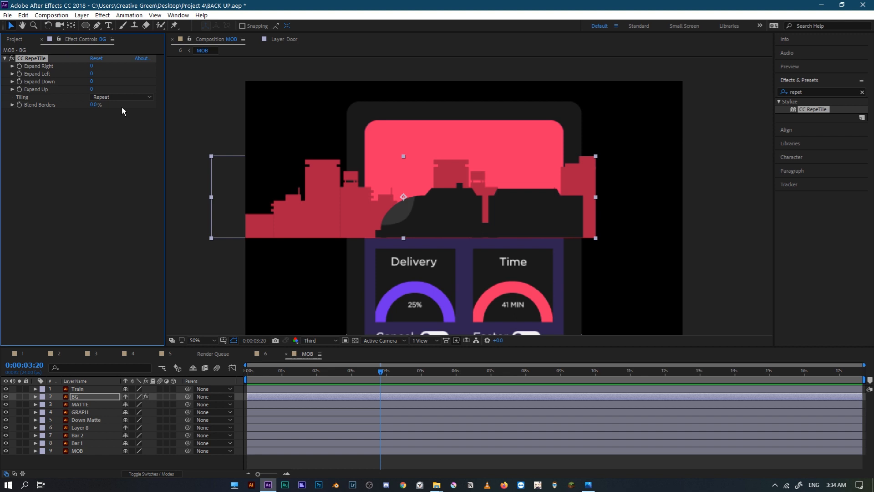
Step: Set the skyline's CC RepeTile tiling to Checker Flip H, with Expand Right 1736 and Expand Left 1221
{"action": "left_click", "coordinate": [121, 97]}
{"action": "left_click", "coordinate": [107, 127]}
{"action": "left_click_drag", "start_coordinate": [106, 75], "coordinate": [643, 85]}
{"action": "left_click_drag", "start_coordinate": [93, 67], "coordinate": [851, 110]}
{"action": "left_click", "coordinate": [121, 97]}
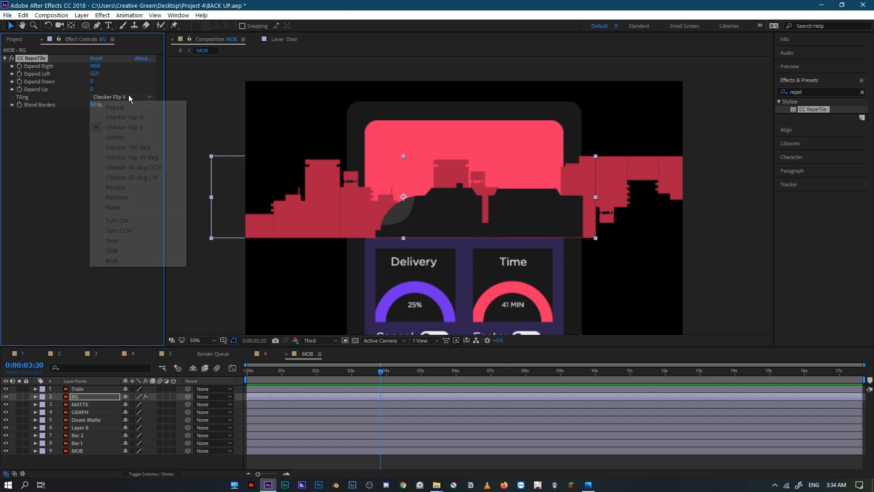
{"action": "left_click", "coordinate": [123, 119]}
{"action": "left_click_drag", "start_coordinate": [99, 69], "coordinate": [133, 70]}
Step: Move the BG skyline far left of the phone and raise CC RepeTile's Expand Right to 2641
{"action": "left_click_drag", "start_coordinate": [284, 214], "coordinate": [107, 223]}
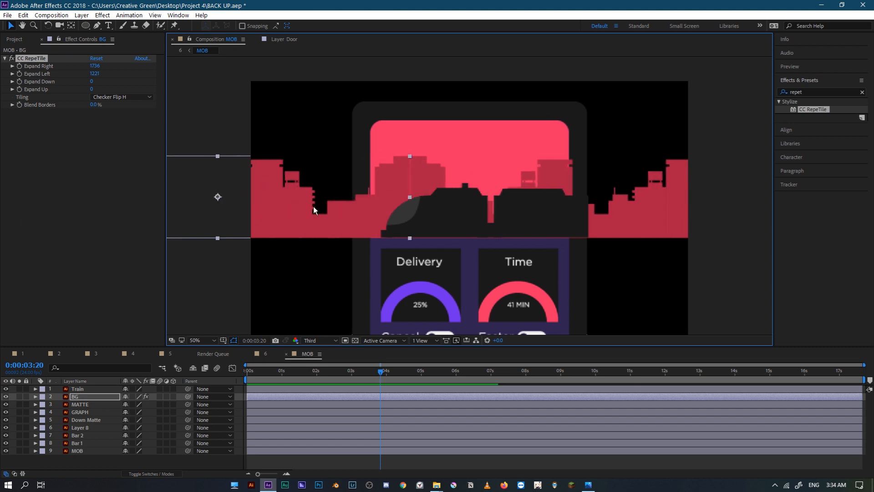
{"action": "scroll", "coordinate": [314, 207], "scroll_direction": "down", "scroll_amount": 1}
{"action": "left_click_drag", "start_coordinate": [337, 199], "coordinate": [229, 202]}
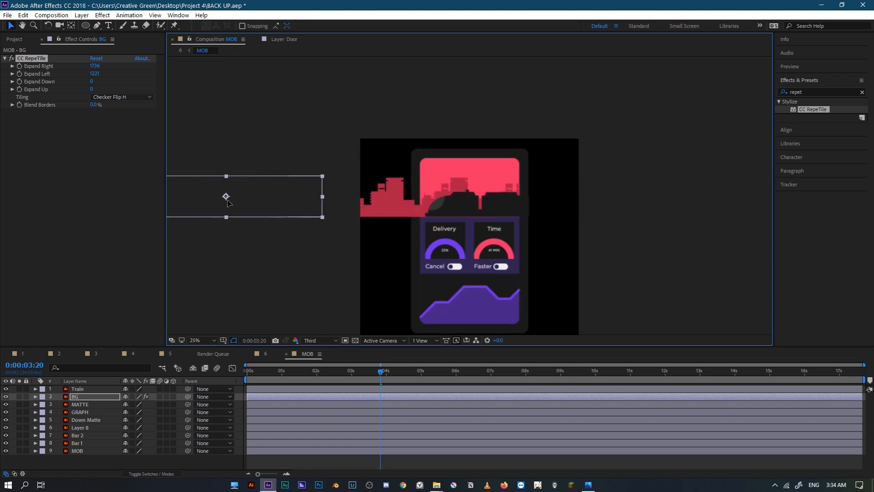
{"action": "left_click_drag", "start_coordinate": [97, 67], "coordinate": [405, 79]}
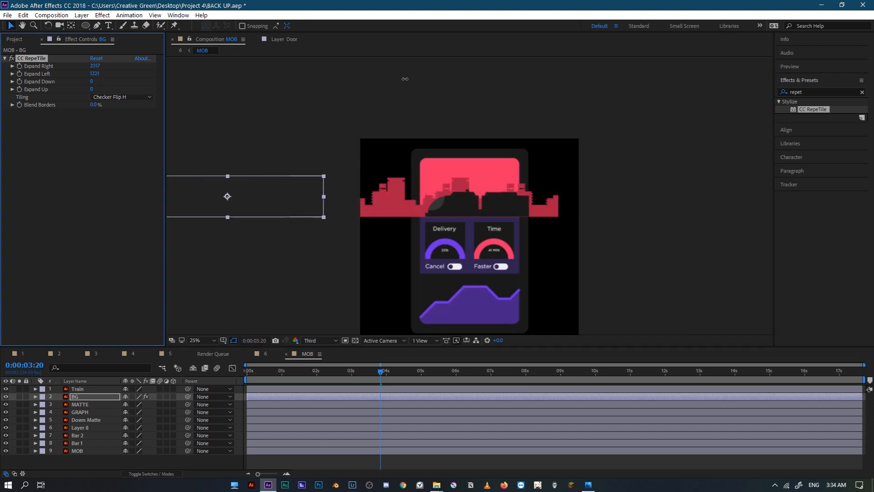
{"action": "left_click_drag", "start_coordinate": [225, 196], "coordinate": [134, 202]}
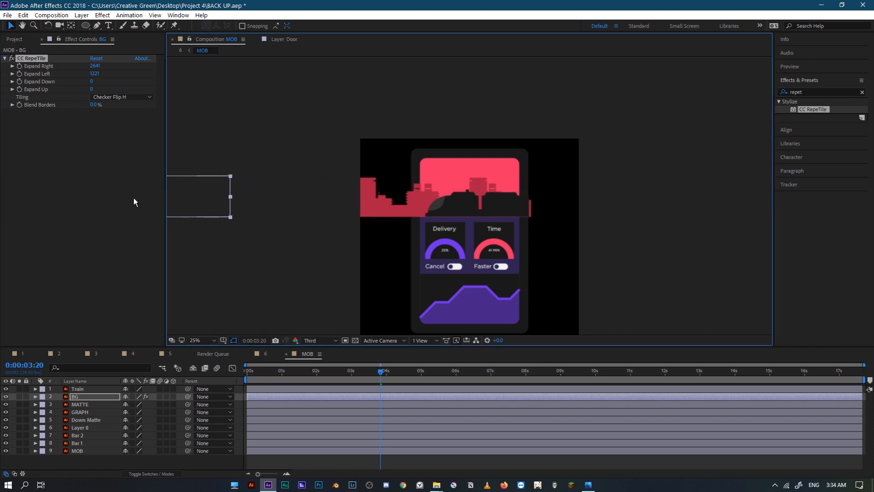
Step: Keyframe the BG skyline's Position at the start, and at 0:00:05:01 move it right to Position 2769.3, 508.5
{"action": "left_click", "coordinate": [329, 372]}
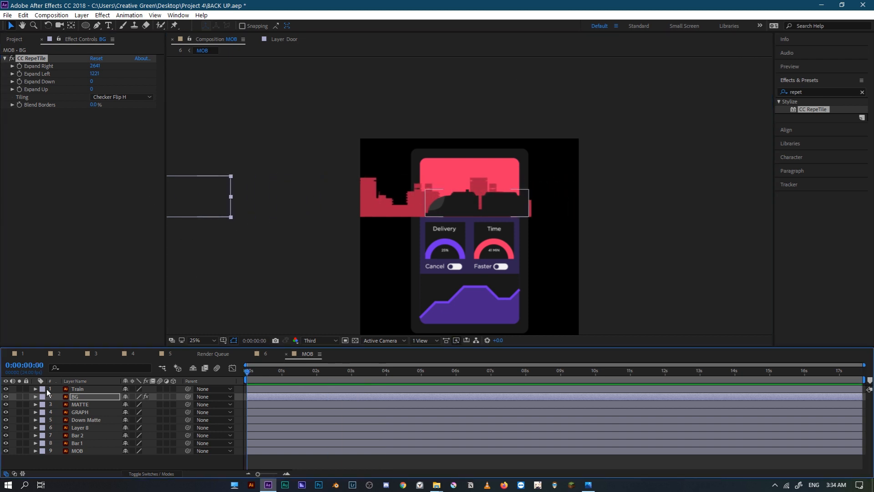
{"action": "key", "text": "p"}
{"action": "left_click", "coordinate": [61, 403]}
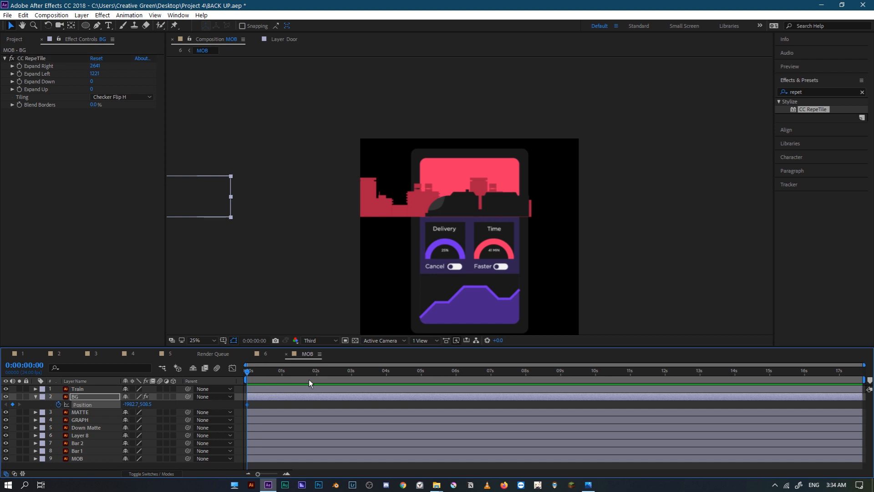
{"action": "left_click_drag", "start_coordinate": [244, 202], "coordinate": [527, 206]}
{"action": "left_click_drag", "start_coordinate": [653, 216], "coordinate": [747, 223]}
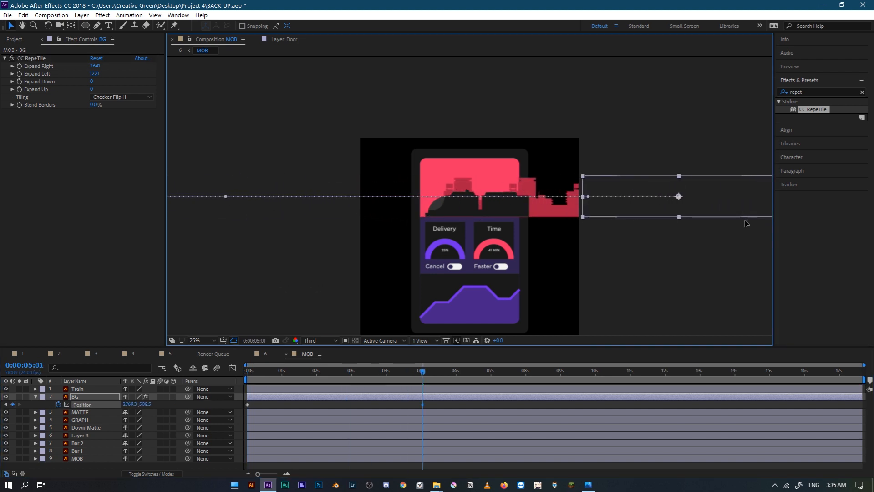
Step: Play back the skyline's travel at different speeds and retime its second Position keyframe to 0:00:07:09
{"action": "key", "text": "space"}
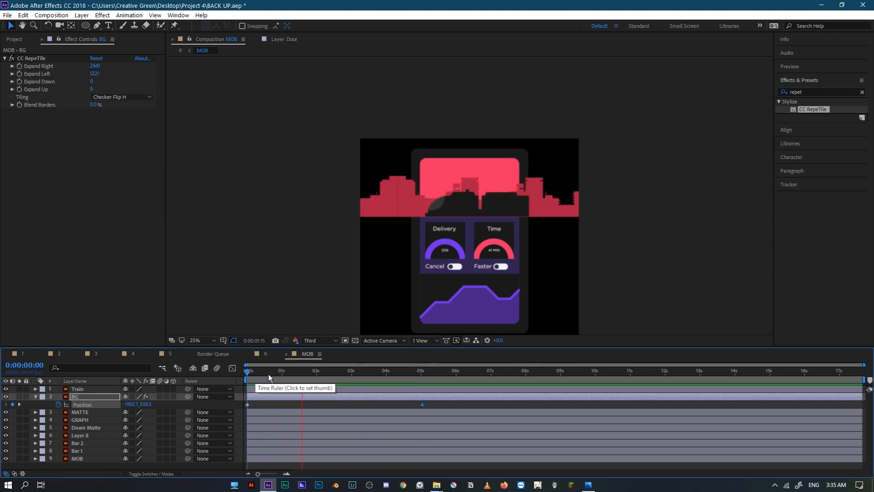
{"action": "left_click", "coordinate": [329, 374]}
{"action": "left_click_drag", "start_coordinate": [401, 372], "coordinate": [367, 408]}
{"action": "key", "text": "space"}
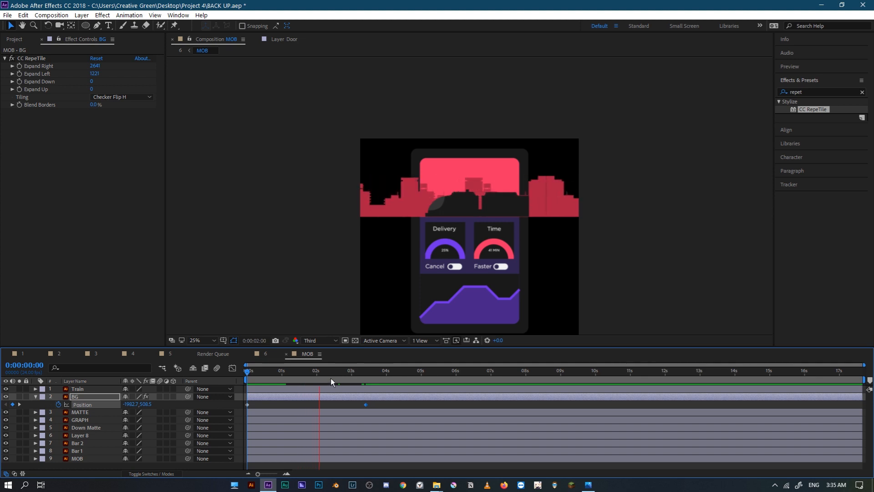
{"action": "left_click_drag", "start_coordinate": [366, 404], "coordinate": [504, 414]}
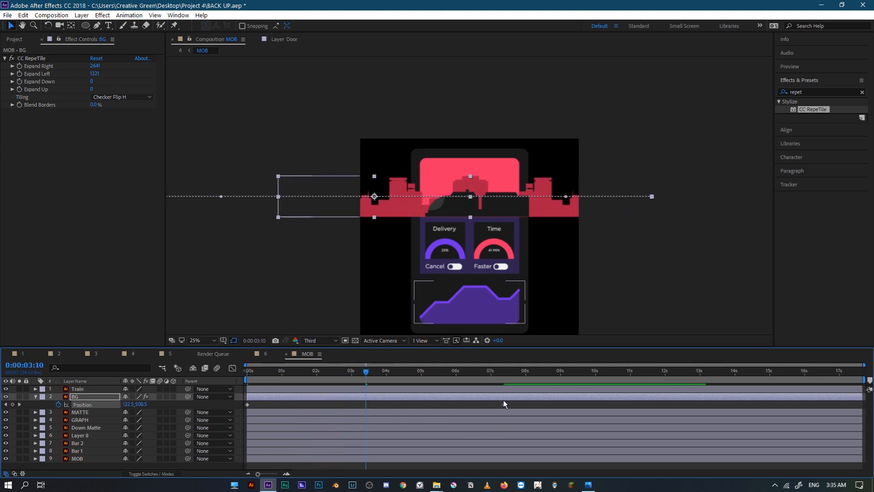
Step: At 0:00:07:09, extend the skyline's tiling to Expand Right 3491 and Expand Left 2831
{"action": "left_click", "coordinate": [503, 378]}
{"action": "left_click_drag", "start_coordinate": [98, 68], "coordinate": [494, 82]}
{"action": "left_click_drag", "start_coordinate": [91, 76], "coordinate": [398, 97]}
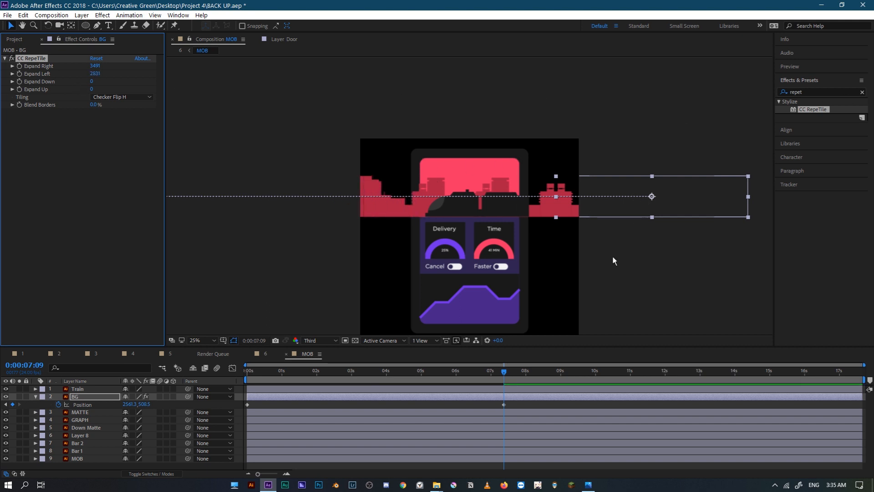
Step: At the start, move the BG skyline further left to an X position of about -4430 and set Expand Right to 5009
{"action": "left_click_drag", "start_coordinate": [513, 371], "coordinate": [246, 378]}
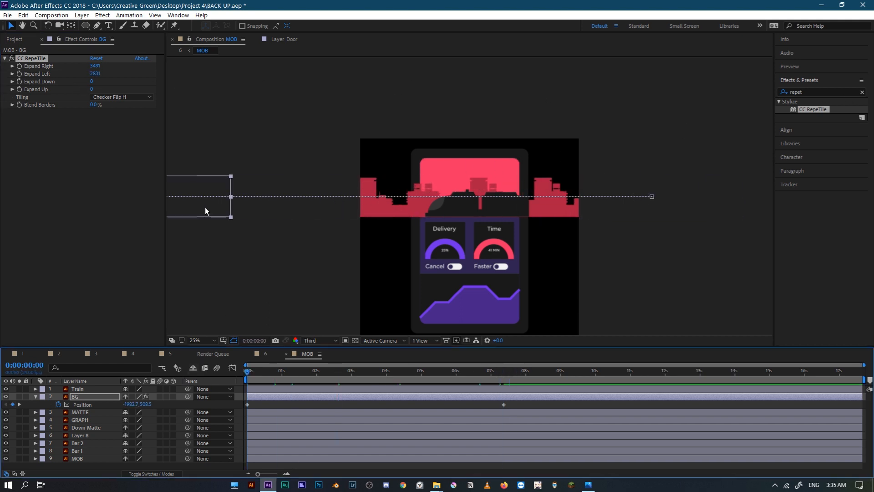
{"action": "left_click_drag", "start_coordinate": [205, 207], "coordinate": [143, 206]}
{"action": "scroll", "coordinate": [449, 196], "scroll_direction": "down", "scroll_amount": 1}
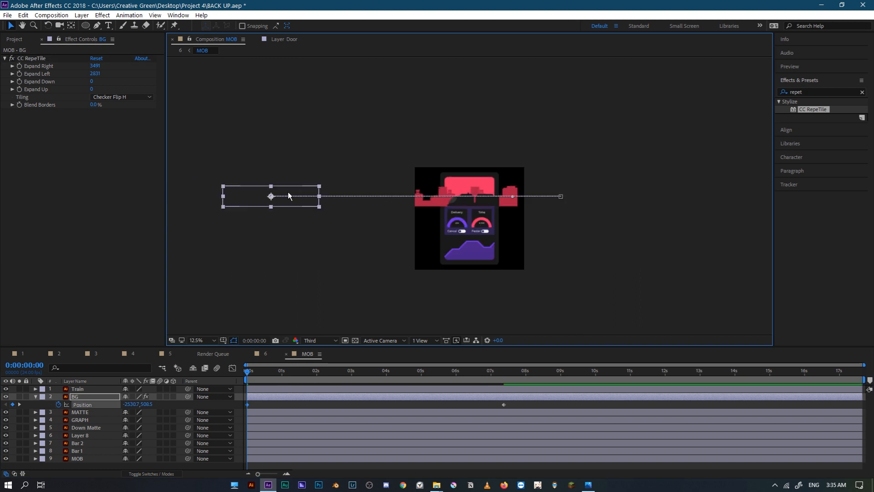
{"action": "left_click_drag", "start_coordinate": [272, 196], "coordinate": [203, 198]}
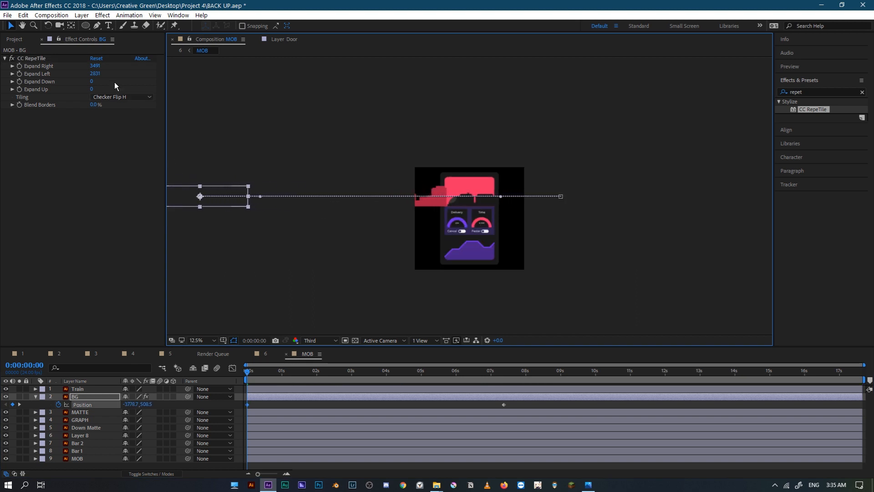
{"action": "left_click_drag", "start_coordinate": [96, 68], "coordinate": [153, 68]}
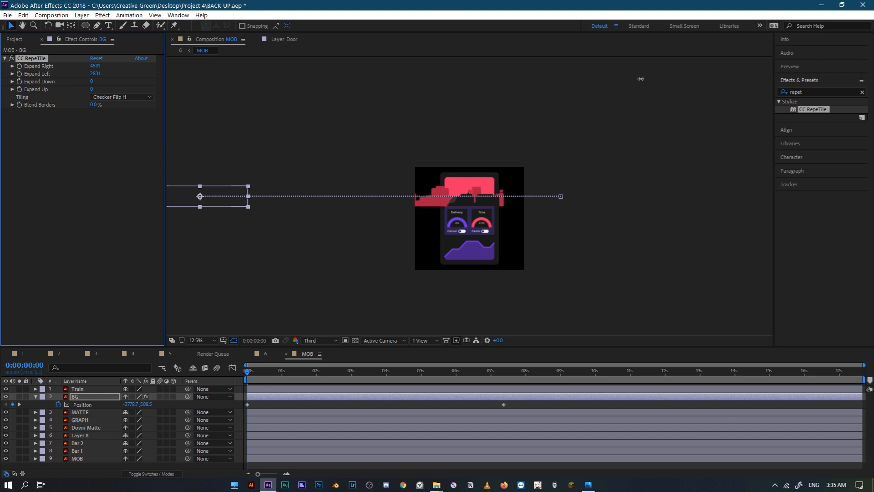
{"action": "left_click_drag", "start_coordinate": [245, 210], "coordinate": [158, 195]}
Step: At 0:00:07:09, move the BG skyline further right to an X position of about 4150 and play back its travel
{"action": "left_click_drag", "start_coordinate": [287, 379], "coordinate": [505, 397]}
{"action": "left_click_drag", "start_coordinate": [540, 197], "coordinate": [630, 198]}
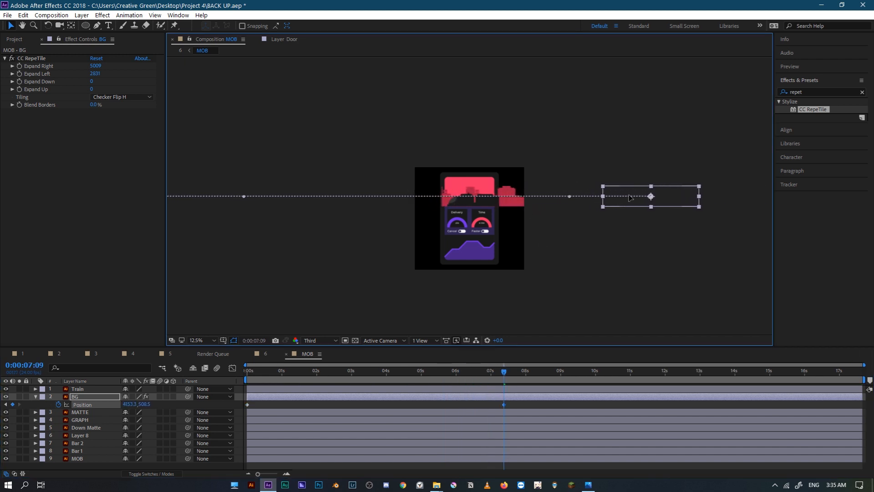
{"action": "key", "text": "period"}
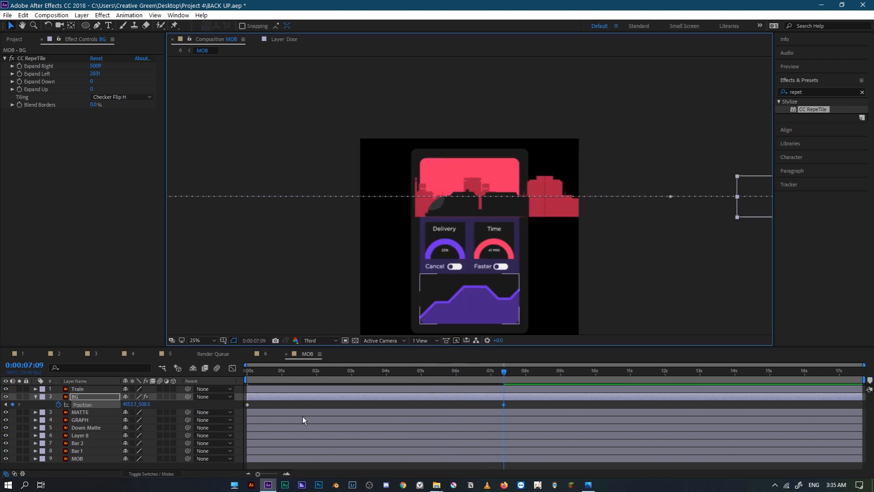
{"action": "left_click_drag", "start_coordinate": [281, 380], "coordinate": [1, 393]}
{"action": "key", "text": "space"}
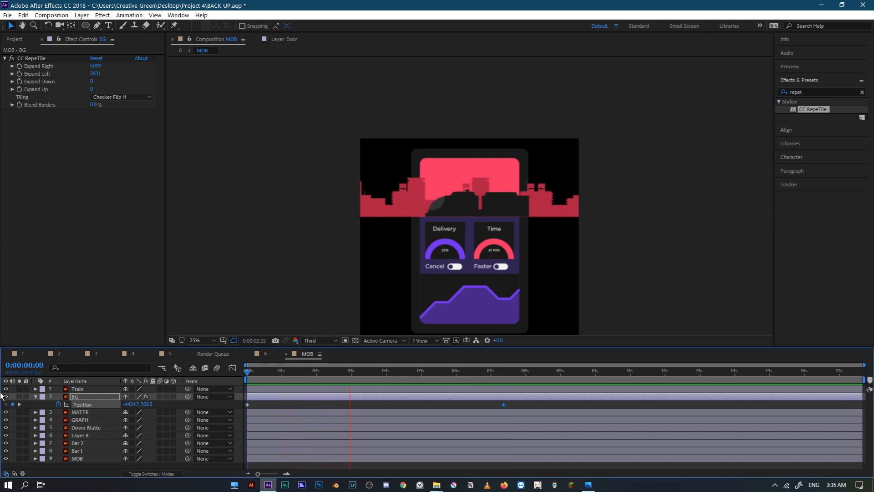
{"action": "left_click", "coordinate": [277, 373]}
{"action": "left_click_drag", "start_coordinate": [277, 374], "coordinate": [429, 385]}
Step: At the start of the timeline, move the Train layer right to an X position of about 1561 and keyframe its Position
{"action": "left_click", "coordinate": [630, 294]}
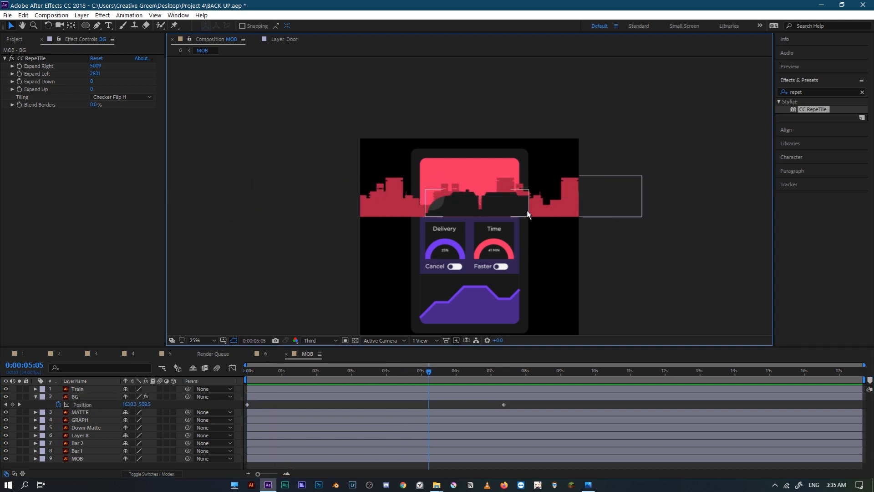
{"action": "left_click", "coordinate": [487, 211]}
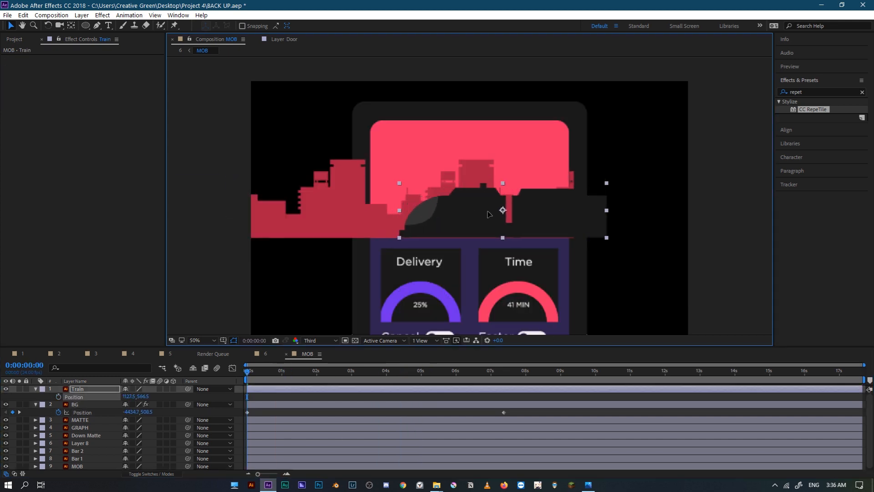
{"action": "left_click_drag", "start_coordinate": [488, 212], "coordinate": [575, 213]}
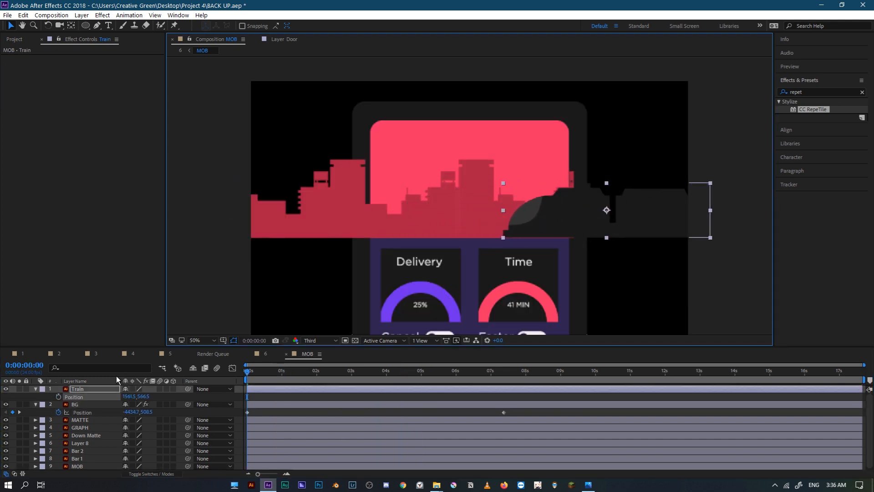
{"action": "left_click", "coordinate": [58, 397]}
Step: At 0:00:07:09, move the train left so it drives into the phone screen and play back its travel
{"action": "left_click_drag", "start_coordinate": [352, 374], "coordinate": [513, 405]}
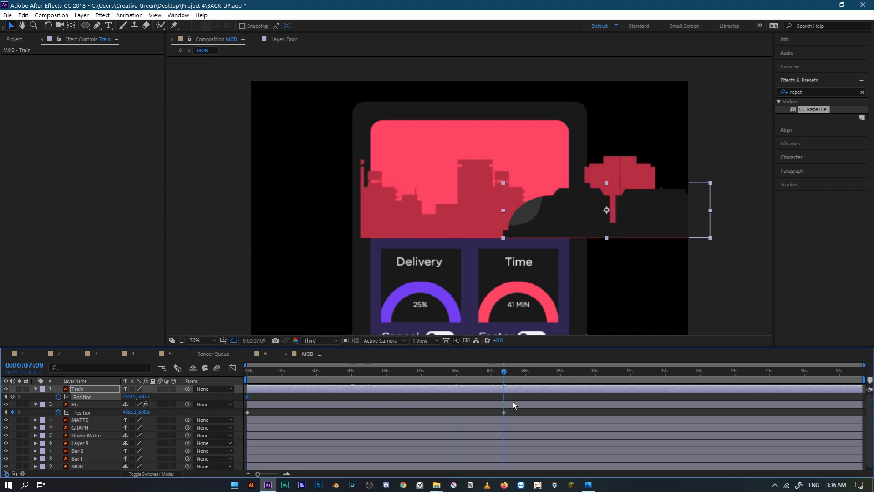
{"action": "left_click_drag", "start_coordinate": [587, 212], "coordinate": [457, 229]}
{"action": "key", "text": "space"}
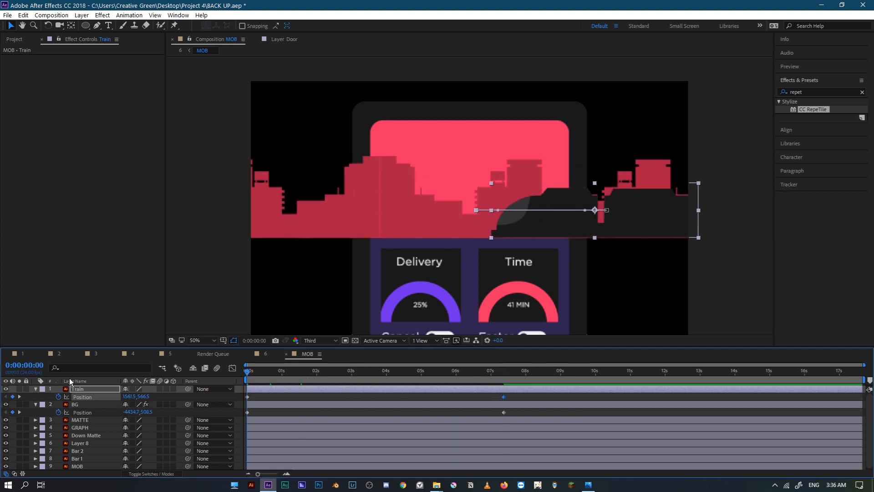
{"action": "key", "text": "comma"}
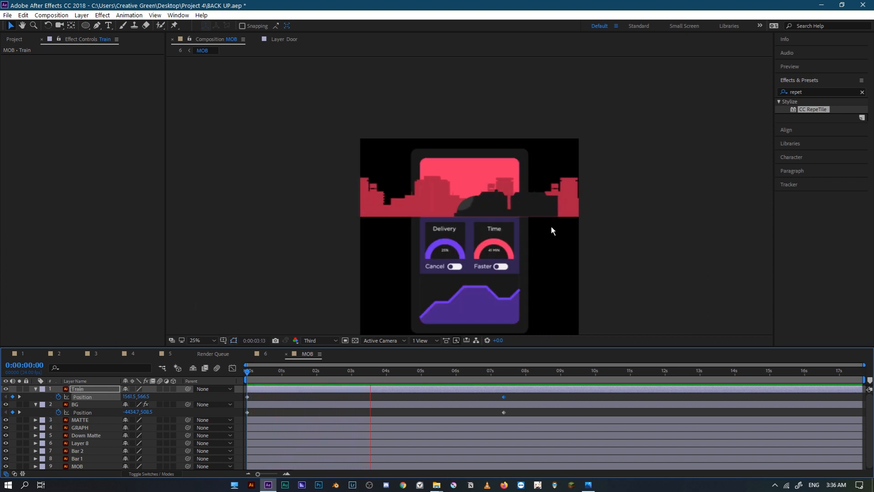
{"action": "key", "text": "period"}
{"action": "key", "text": "space"}
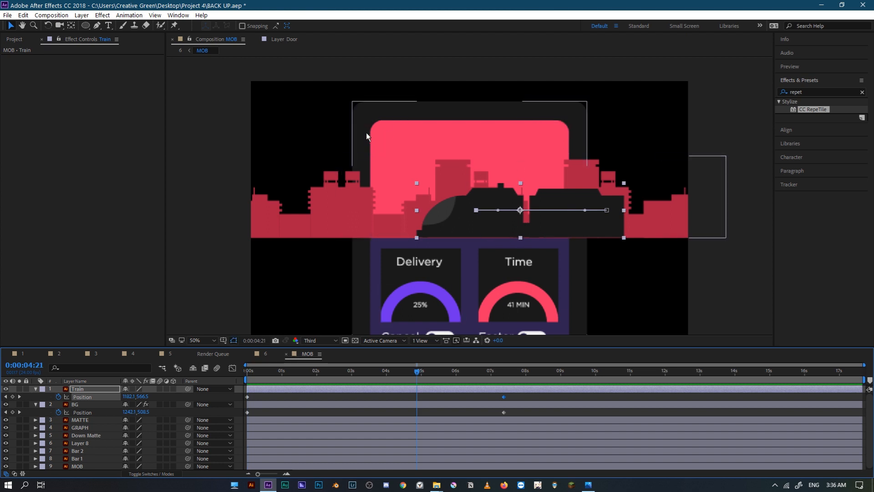
Step: Pre-compose the Train and BG layers together into a new composition named C
{"action": "left_click", "coordinate": [559, 143]}
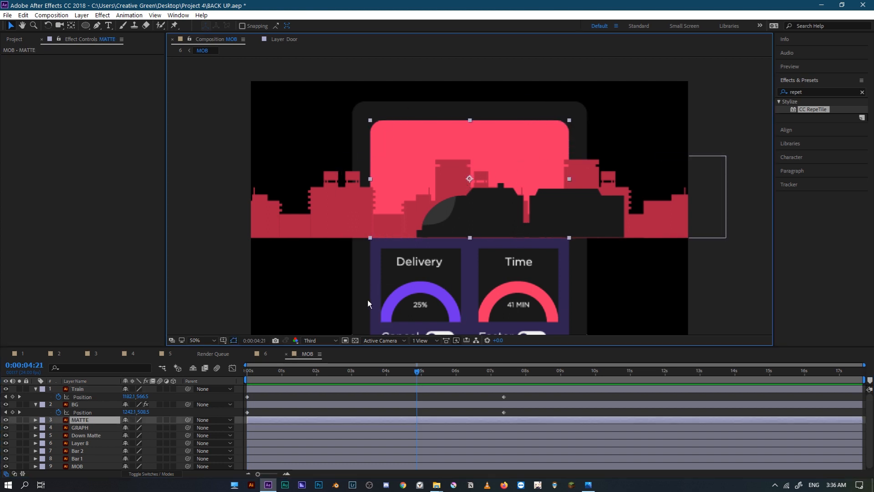
{"action": "left_click", "coordinate": [89, 389]}
{"action": "left_click", "coordinate": [87, 404], "text": "shift"}
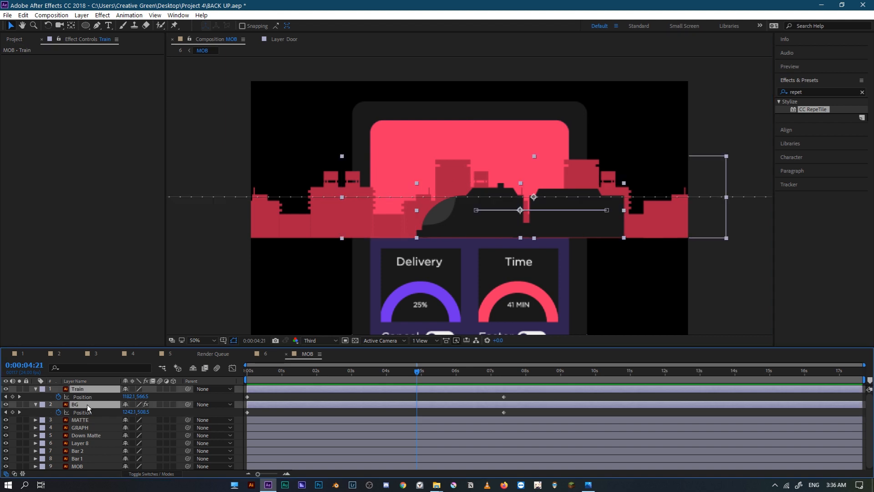
{"action": "key", "text": "ctrl+shift+c"}
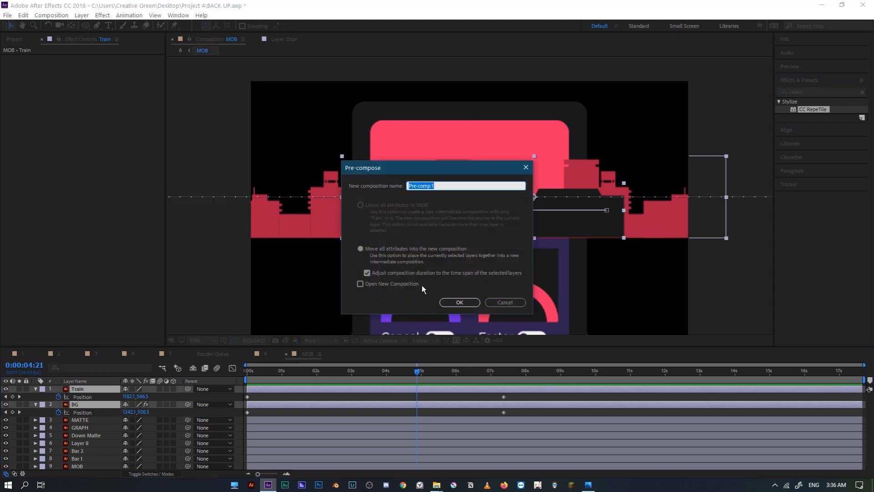
{"action": "type", "text": "C"}
{"action": "left_click", "coordinate": [456, 302]}
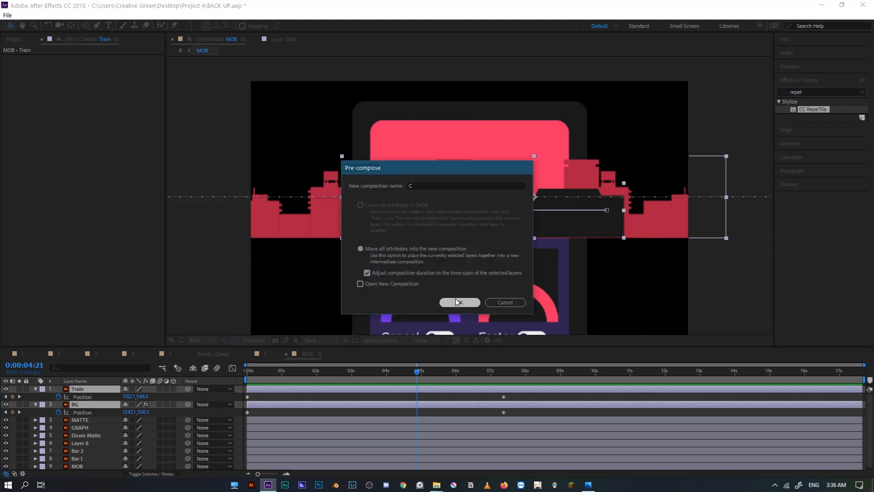
Step: Duplicate the MATTE layer, place the copy above the C precomp, and use it as C's Alpha Matte
{"action": "left_click", "coordinate": [96, 399]}
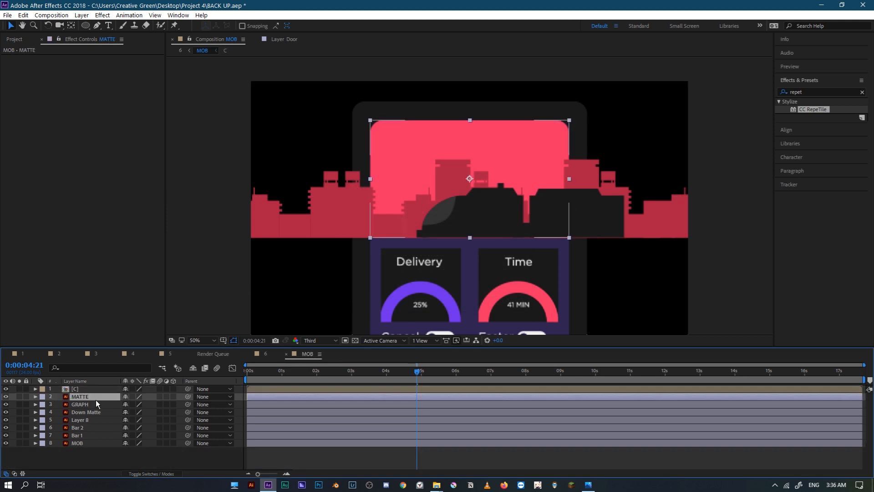
{"action": "key", "text": "ctrl+d"}
{"action": "left_click_drag", "start_coordinate": [94, 399], "coordinate": [98, 387]}
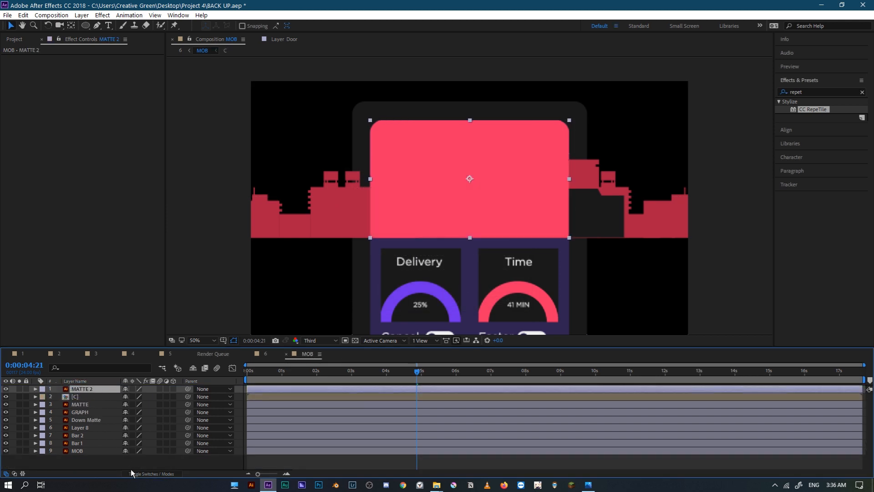
{"action": "left_click", "coordinate": [138, 473]}
{"action": "left_click", "coordinate": [174, 397]}
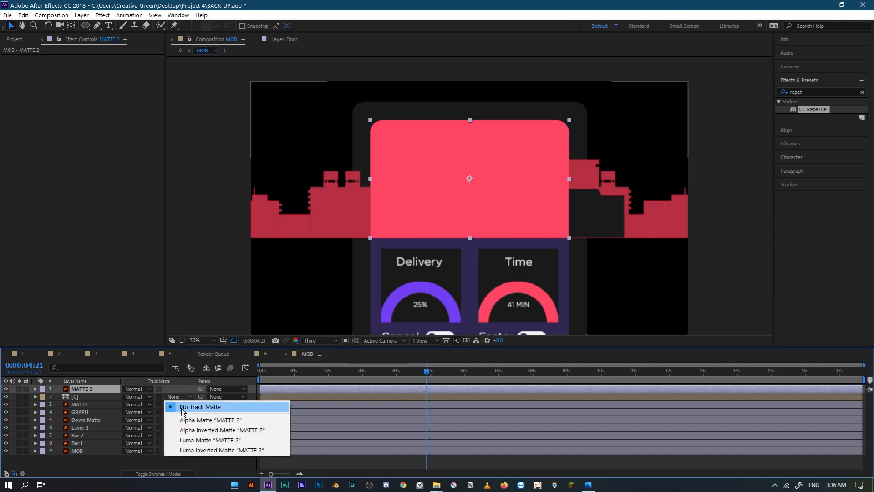
{"action": "left_click", "coordinate": [186, 420]}
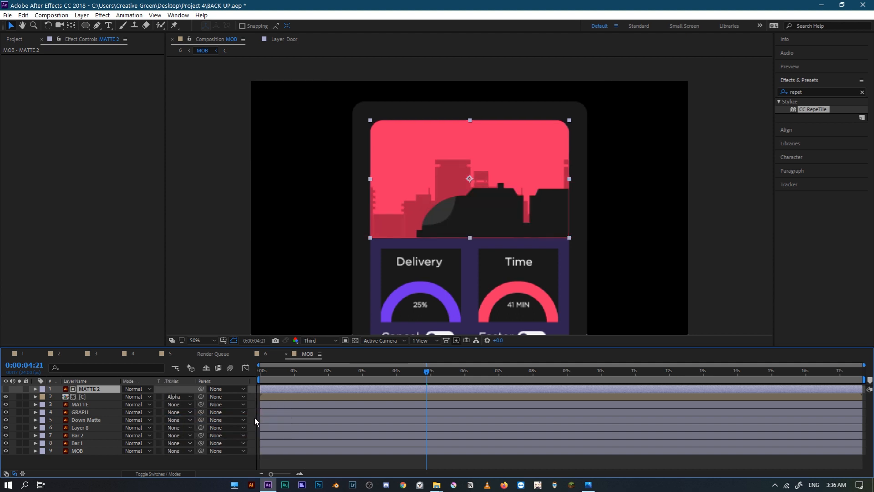
Step: Play back the matted skyline and train and examine the Delivery and Time gauges up close
{"action": "key", "text": "space"}
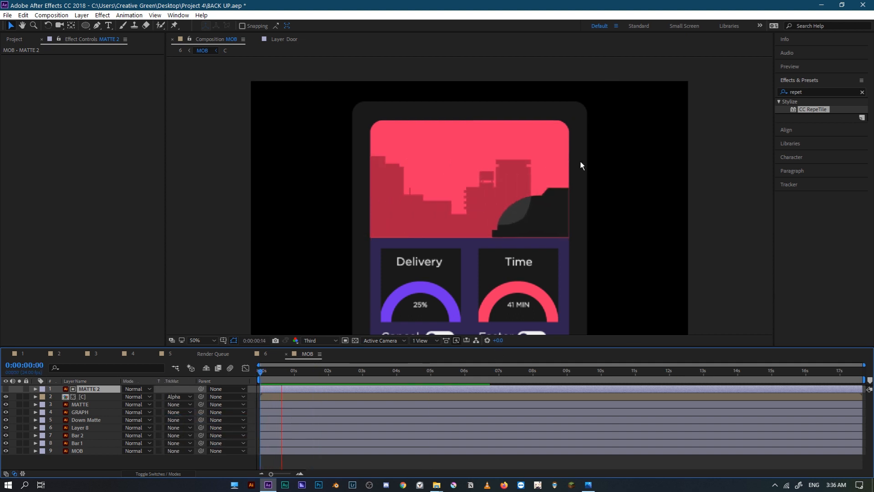
{"action": "key", "text": "comma"}
{"action": "key", "text": "period"}
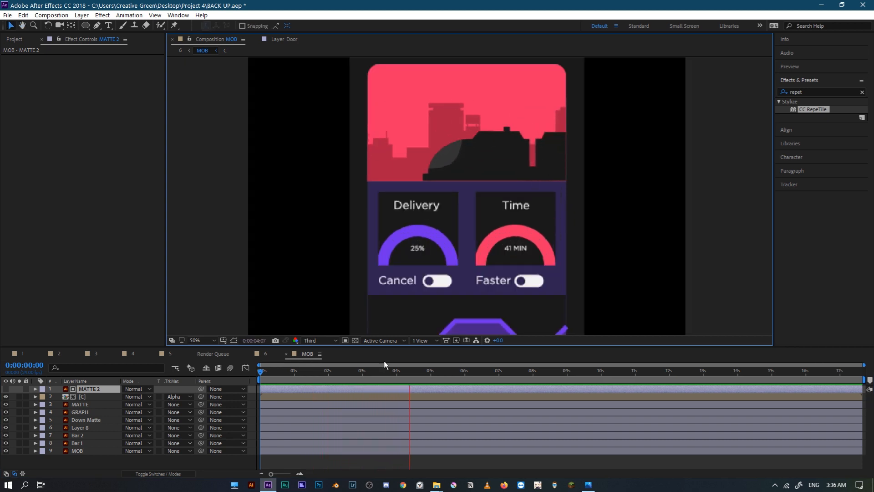
{"action": "scroll", "coordinate": [452, 154], "scroll_direction": "down", "scroll_amount": 3}
{"action": "scroll", "coordinate": [485, 190], "scroll_direction": "up", "scroll_amount": 4}
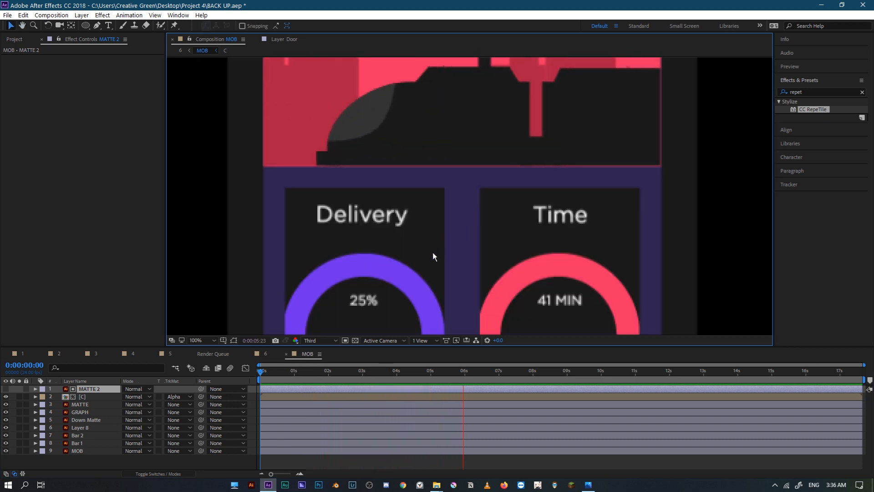
{"action": "left_click_drag", "start_coordinate": [432, 253], "coordinate": [432, 188]}
{"action": "left_click", "coordinate": [308, 375]}
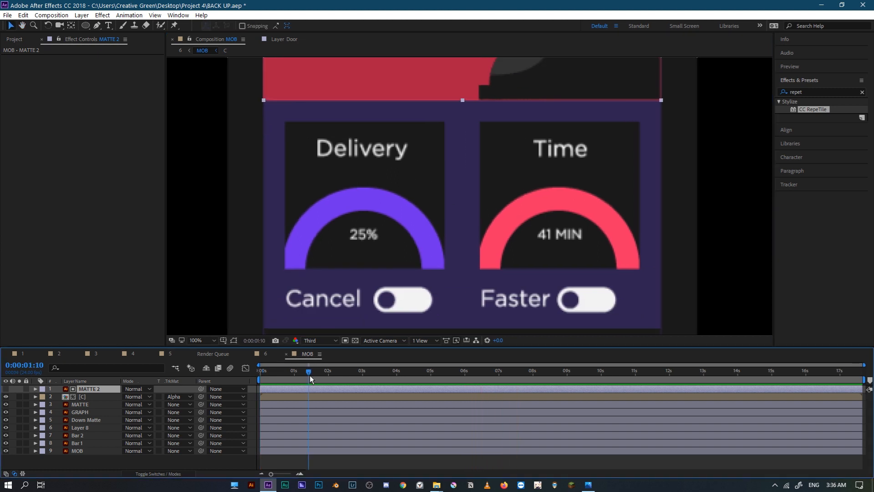
{"action": "scroll", "coordinate": [432, 216], "scroll_direction": "up", "scroll_amount": 1}
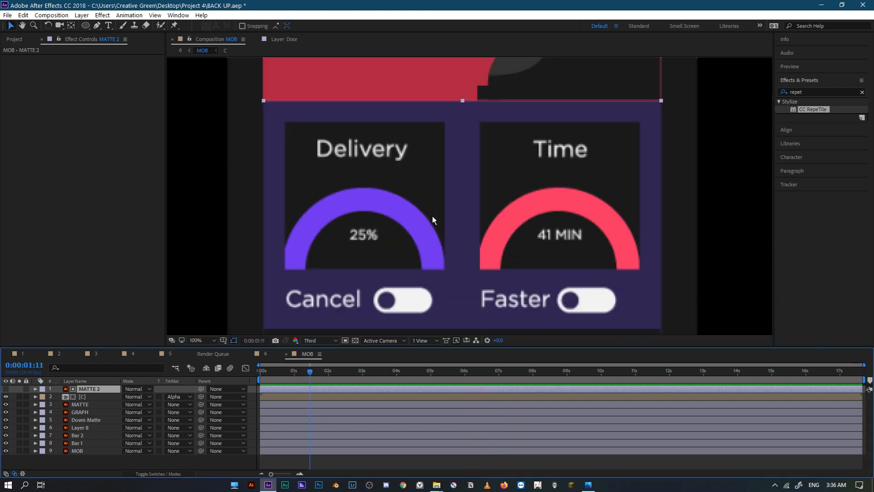
Step: Duplicate the Bar 3 layer holding the red arc of the Time gauge
{"action": "left_click", "coordinate": [81, 436]}
{"action": "left_click", "coordinate": [79, 444]}
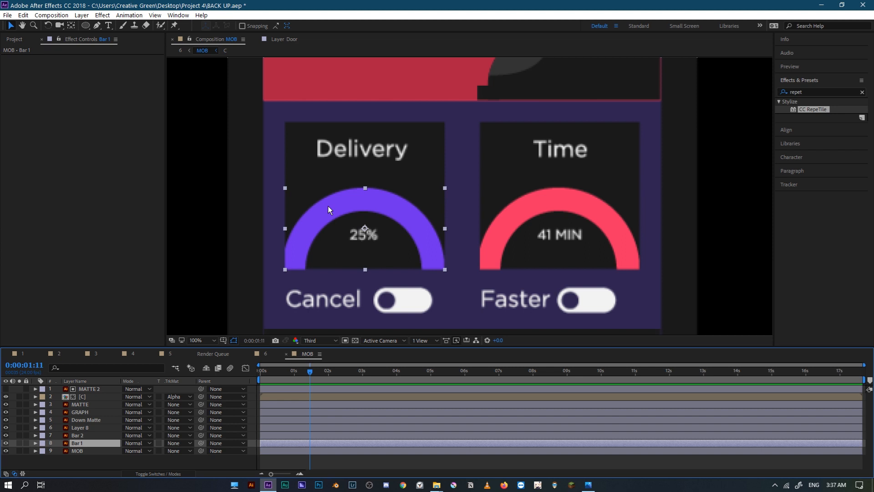
{"action": "left_click", "coordinate": [81, 435]}
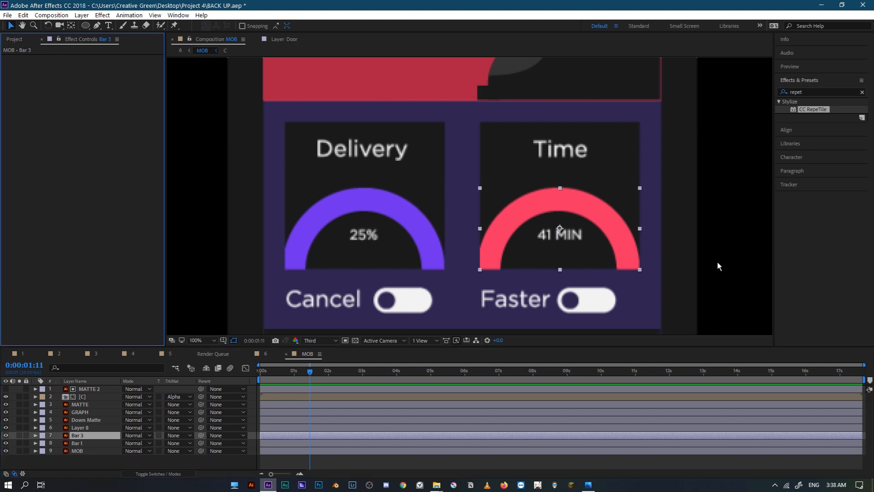
{"action": "left_click", "coordinate": [76, 437]}
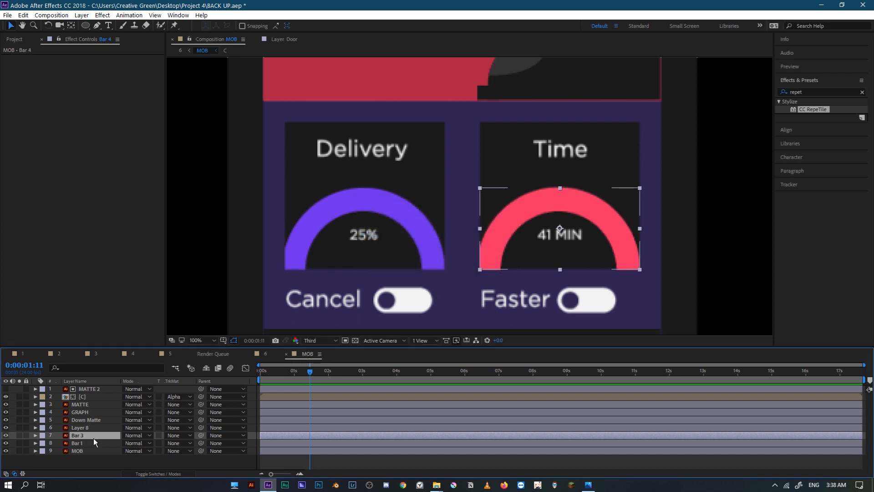
{"action": "key", "text": "ctrl+d"}
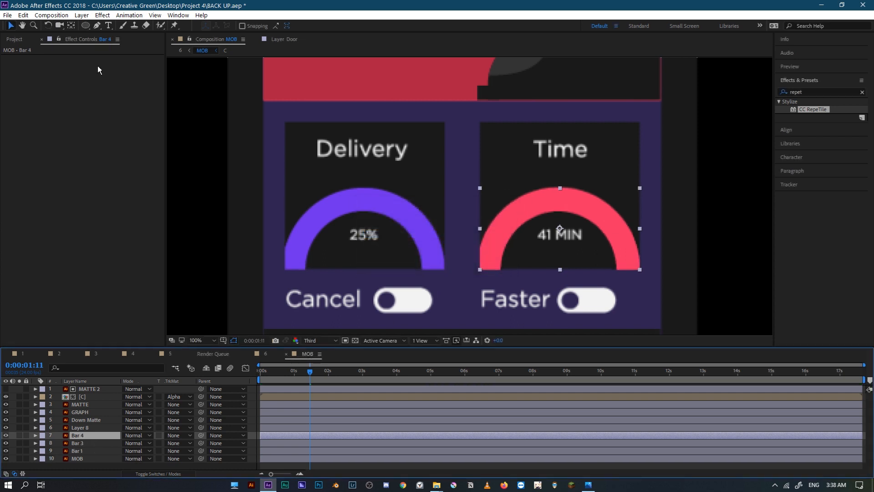
Step: Apply the Exposure effect to the Bar 3 layer and set its Exposure to -3.00
{"action": "left_click", "coordinate": [78, 443]}
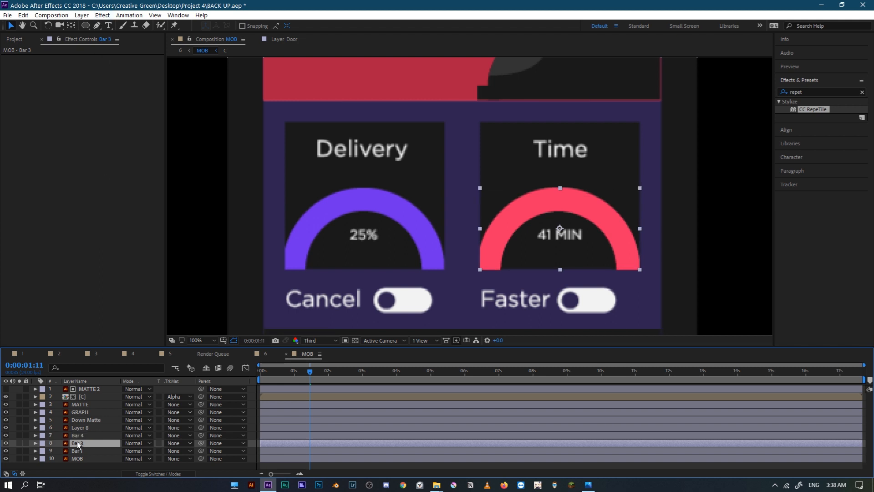
{"action": "left_click", "coordinate": [104, 16]}
{"action": "mouse_move", "coordinate": [182, 109]}
{"action": "left_click", "coordinate": [254, 309]}
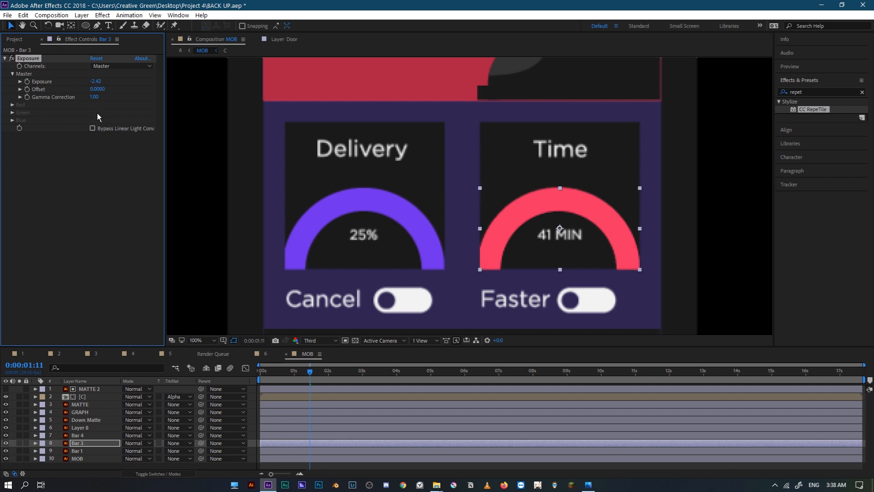
{"action": "left_click", "coordinate": [92, 83]}
{"action": "left_click", "coordinate": [49, 185]}
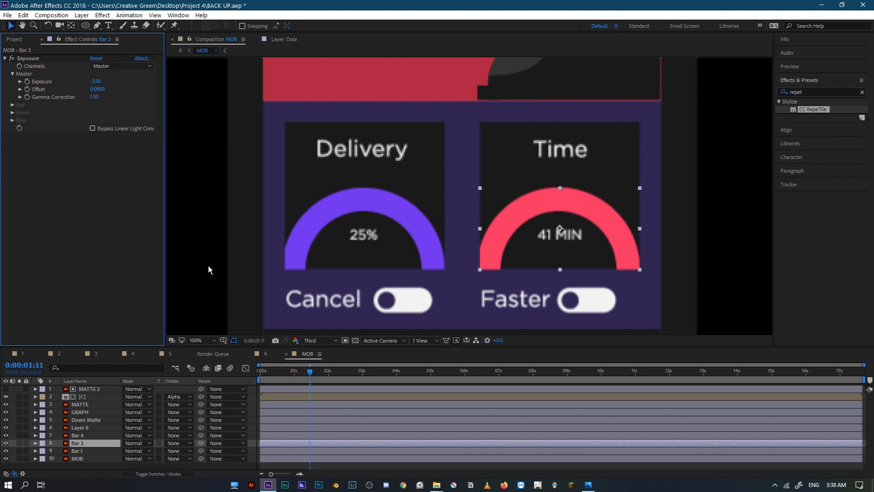
Step: Hide the Bar 4 layer to check the darkened Time arc beneath it, and show the layer again
{"action": "left_click", "coordinate": [7, 435]}
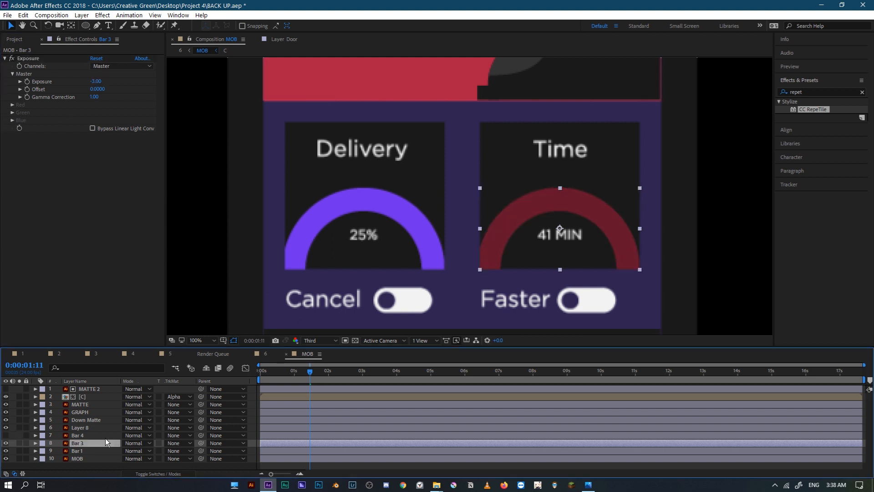
{"action": "key", "text": "comma"}
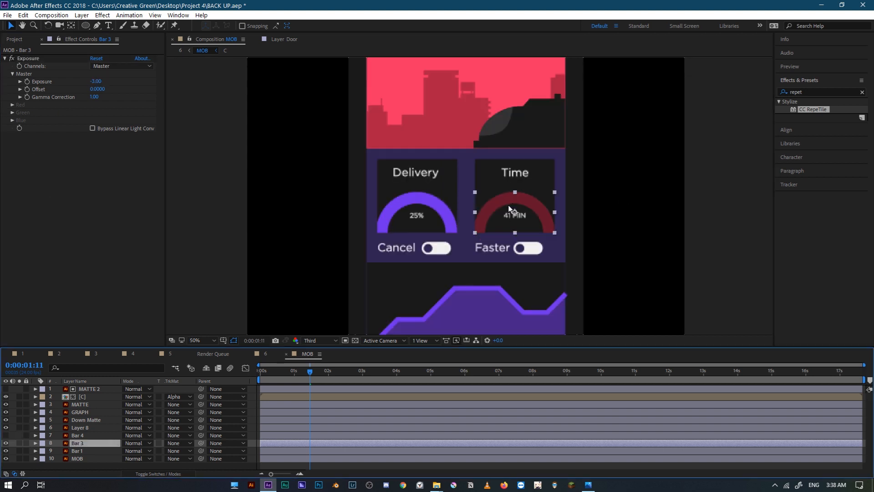
{"action": "scroll", "coordinate": [510, 219], "scroll_direction": "up", "scroll_amount": 1}
{"action": "left_click_drag", "start_coordinate": [583, 216], "coordinate": [575, 215]}
{"action": "left_click", "coordinate": [5, 436]}
{"action": "scroll", "coordinate": [467, 242], "scroll_direction": "down", "scroll_amount": 3}
{"action": "left_click", "coordinate": [668, 254]}
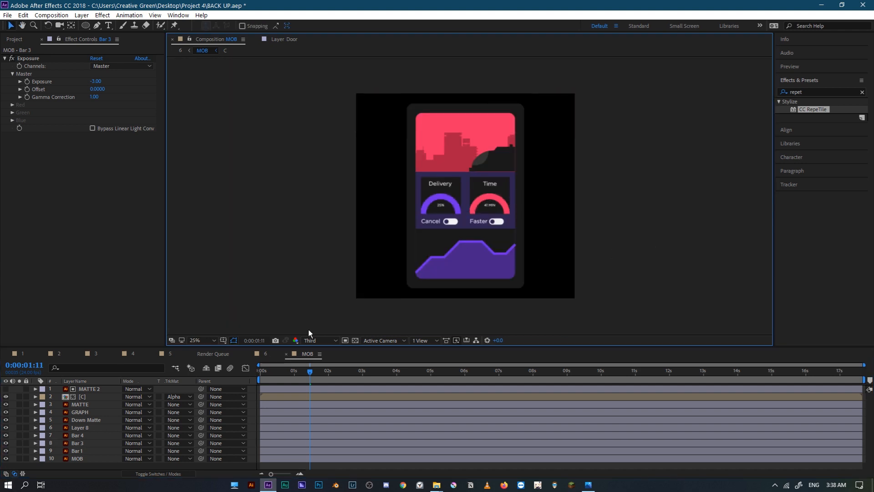
Step: With the Pen tool, draw a closed curved mask on the Bar 4 layer around the left end of the Time gauge's arc
{"action": "left_click", "coordinate": [474, 199]}
{"action": "scroll", "coordinate": [473, 199], "scroll_direction": "up", "scroll_amount": 4}
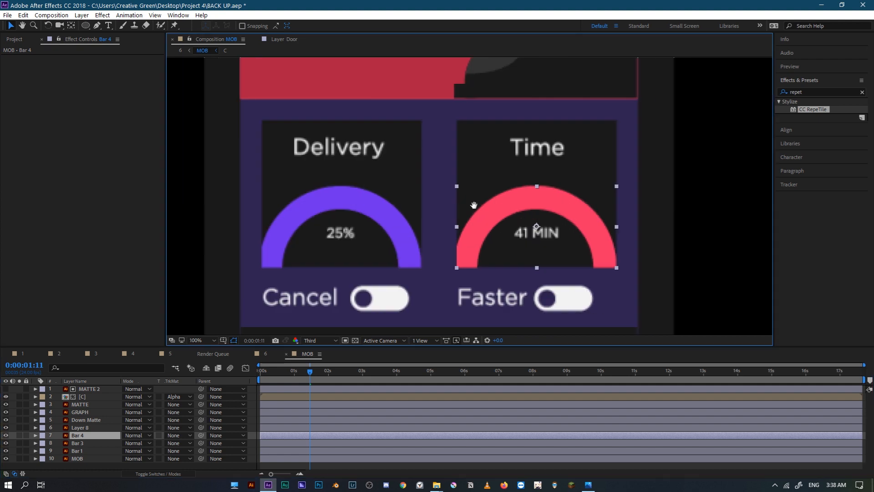
{"action": "left_click_drag", "start_coordinate": [474, 205], "coordinate": [308, 176]}
{"action": "key", "text": "g"}
{"action": "left_click", "coordinate": [299, 164]}
{"action": "left_click_drag", "start_coordinate": [331, 177], "coordinate": [349, 195]}
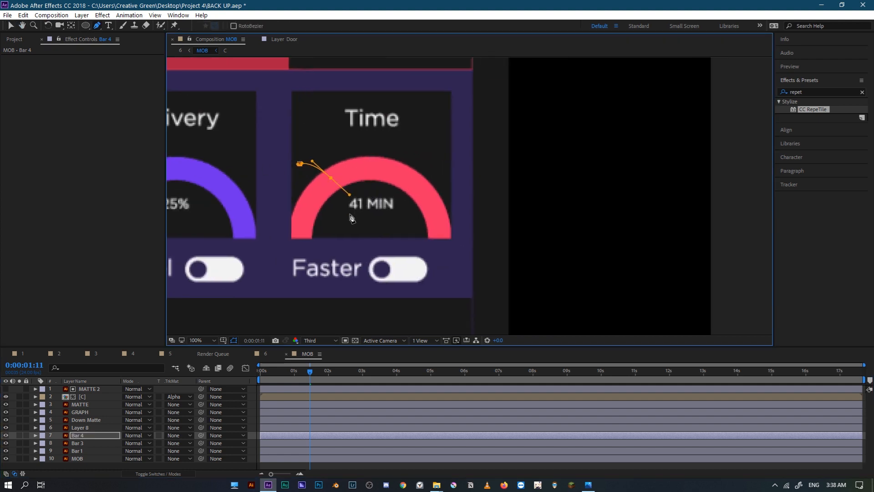
{"action": "left_click", "coordinate": [349, 214]}
{"action": "left_click_drag", "start_coordinate": [312, 263], "coordinate": [271, 246]}
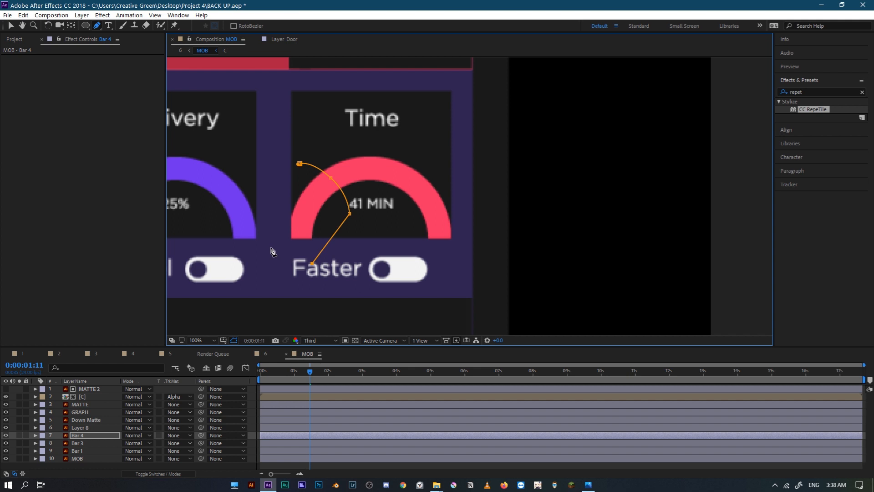
{"action": "left_click", "coordinate": [300, 164]}
{"action": "key", "text": "v"}
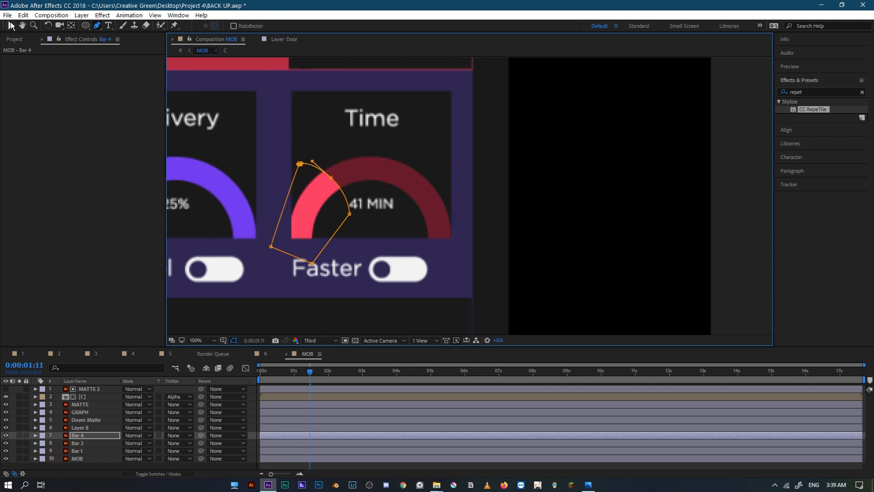
{"action": "key", "text": "comma"}
{"action": "key", "text": "comma"}
{"action": "left_click", "coordinate": [520, 201]}
{"action": "key", "text": "period"}
{"action": "key", "text": "period"}
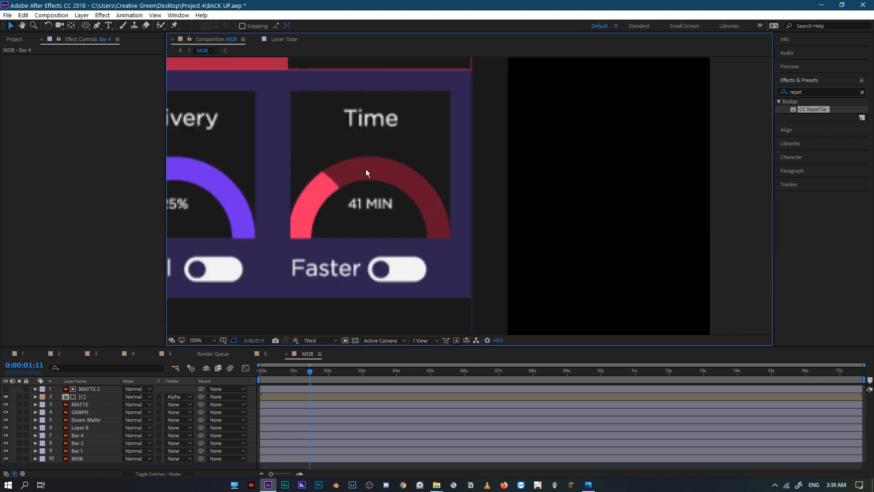
Step: Adjust the curved edge of the Bar 4 mask where it cuts the bright red arc of the Time gauge
{"action": "key", "text": "comma"}
{"action": "key", "text": "comma"}
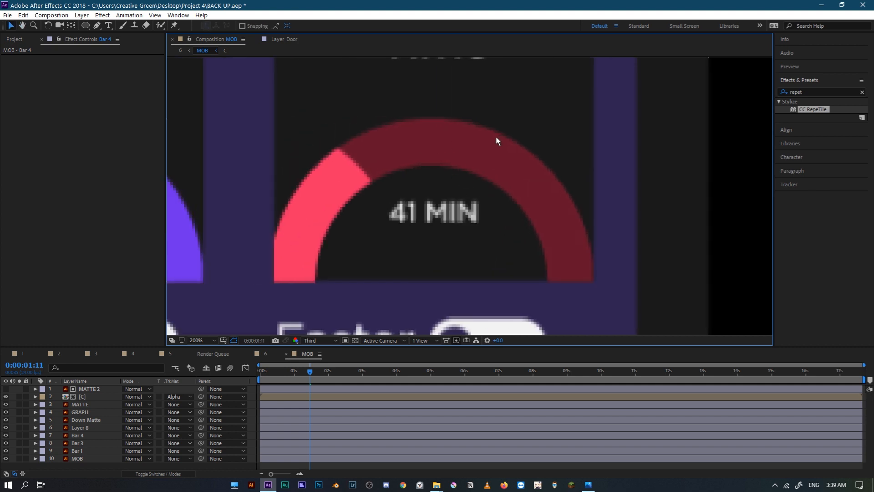
{"action": "key", "text": "period"}
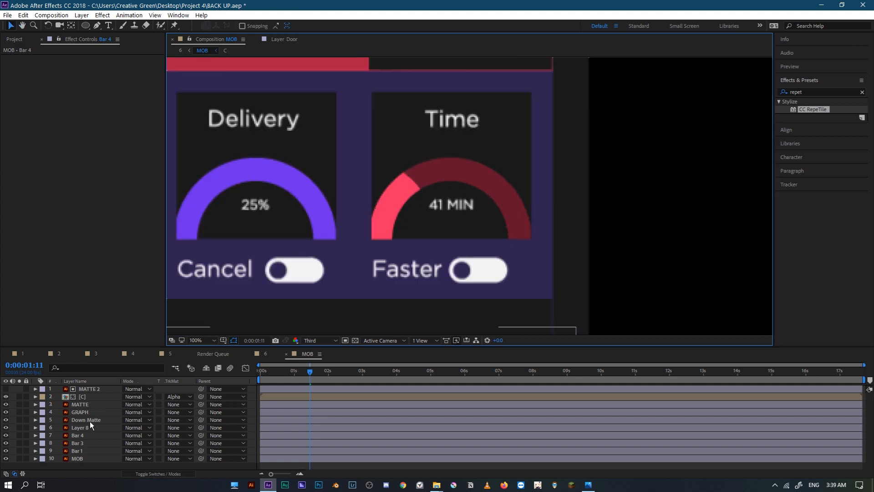
{"action": "left_click", "coordinate": [81, 435]}
{"action": "left_click_drag", "start_coordinate": [411, 178], "coordinate": [425, 190]}
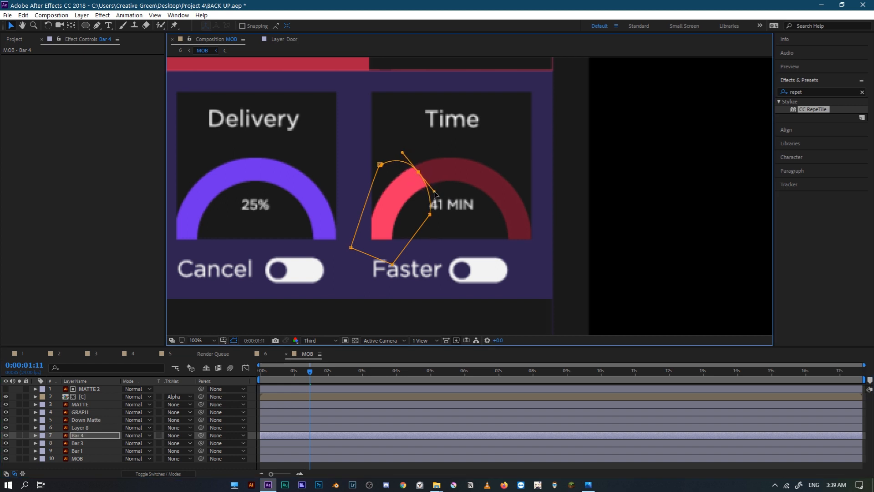
{"action": "key", "text": "comma"}
{"action": "key", "text": "comma"}
{"action": "left_click", "coordinate": [581, 215]}
{"action": "scroll", "coordinate": [580, 215], "scroll_direction": "up", "scroll_amount": 1}
{"action": "left_click", "coordinate": [581, 214]}
{"action": "scroll", "coordinate": [583, 215], "scroll_direction": "down", "scroll_amount": 1}
{"action": "left_click", "coordinate": [630, 217]}
{"action": "scroll", "coordinate": [464, 205], "scroll_direction": "up", "scroll_amount": 2}
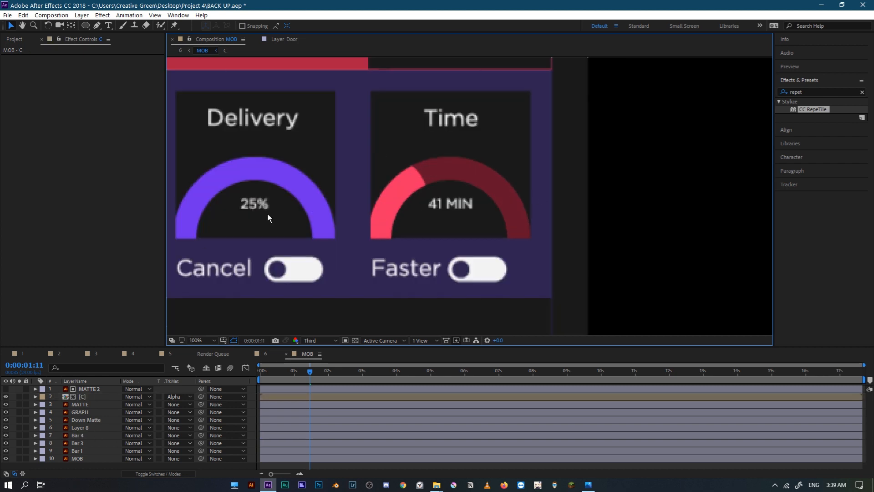
Step: Duplicate the Bar 1 layer holding the purple arc of the Delivery gauge
{"action": "left_click_drag", "start_coordinate": [314, 185], "coordinate": [399, 167]}
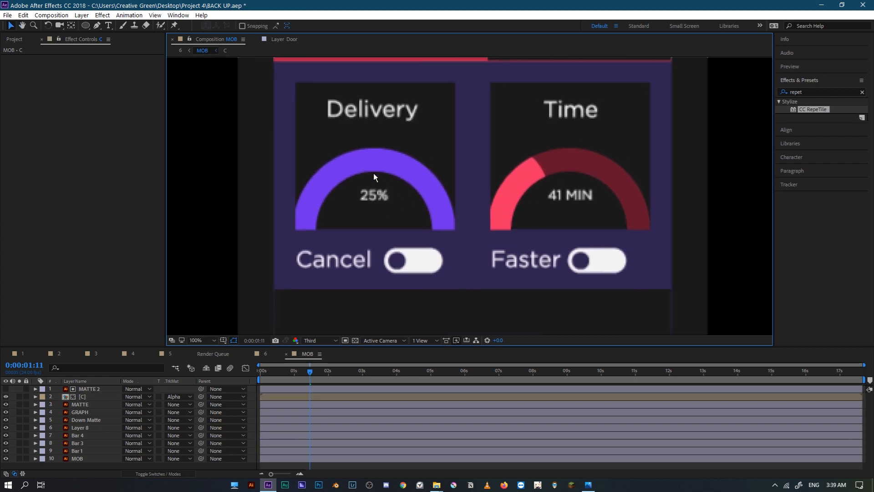
{"action": "left_click", "coordinate": [84, 450]}
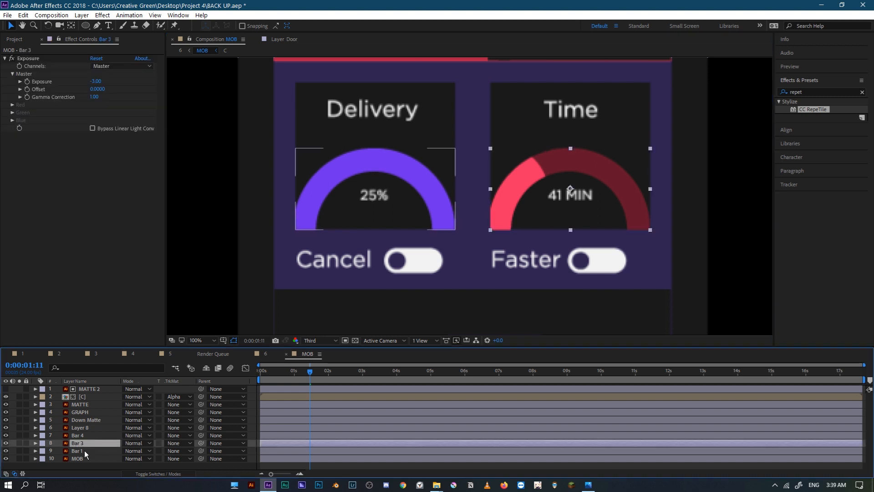
{"action": "key", "text": "ctrl+d"}
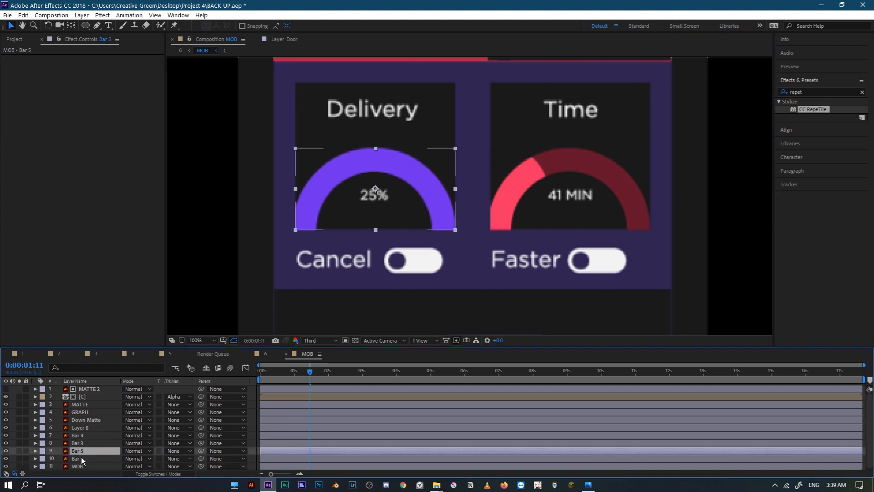
Step: Apply the Exposure effect to the Bar 1 layer and set its Exposure to -3.00
{"action": "left_click", "coordinate": [81, 457]}
{"action": "left_click", "coordinate": [108, 14]}
{"action": "mouse_move", "coordinate": [167, 108]}
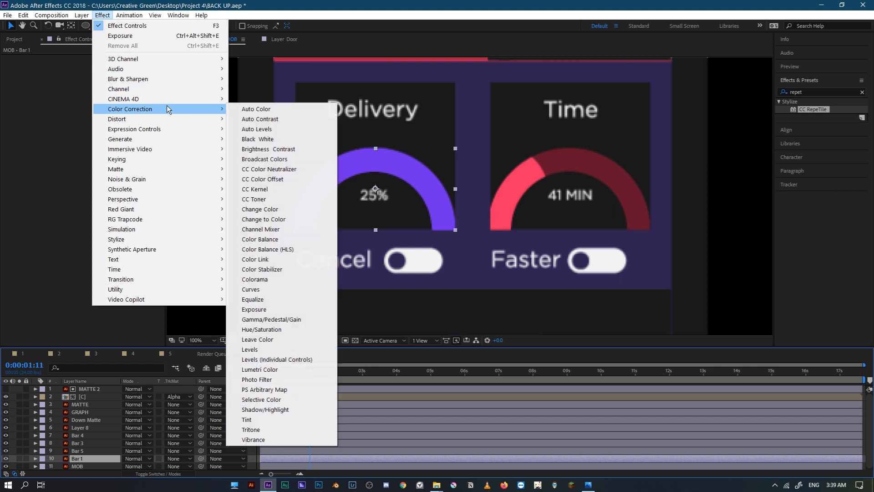
{"action": "left_click", "coordinate": [261, 310]}
{"action": "left_click", "coordinate": [95, 82]}
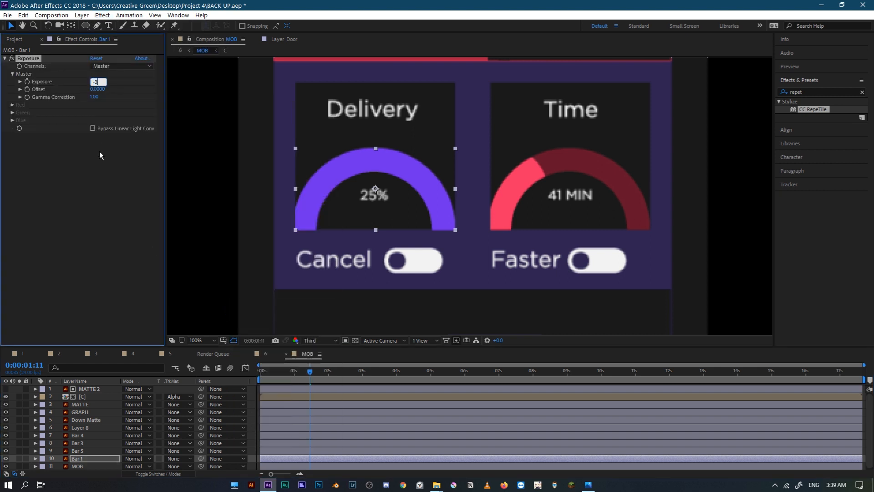
{"action": "key", "text": "Return"}
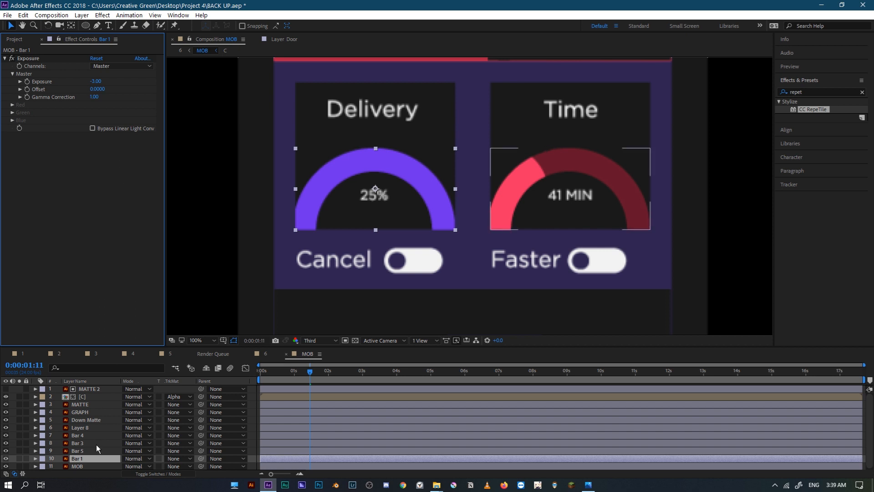
Step: With the Pen tool, draw a closed curved mask on the Bar 5 layer around the left end of the Delivery gauge's arc
{"action": "left_click", "coordinate": [91, 450]}
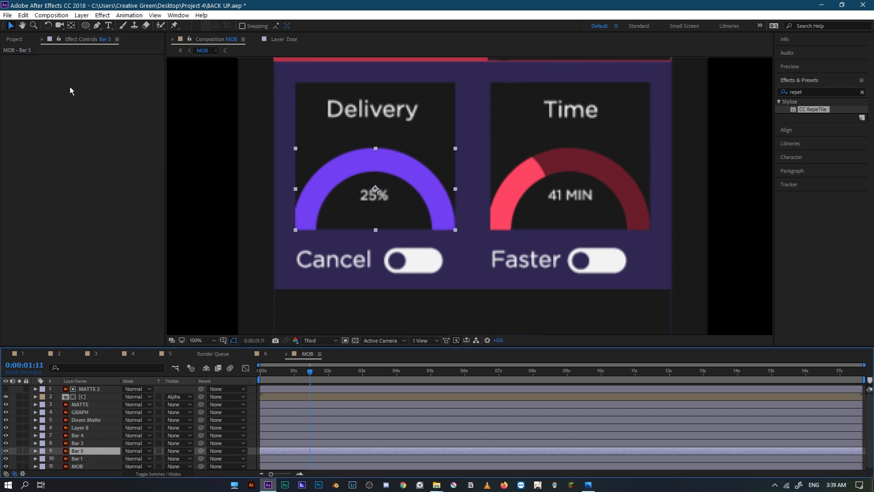
{"action": "key", "text": "g"}
{"action": "left_click", "coordinate": [289, 201]}
{"action": "left_click_drag", "start_coordinate": [313, 206], "coordinate": [329, 215]}
{"action": "left_click", "coordinate": [331, 223]}
{"action": "left_click", "coordinate": [317, 246]}
{"action": "left_click", "coordinate": [279, 234]}
{"action": "left_click", "coordinate": [289, 202]}
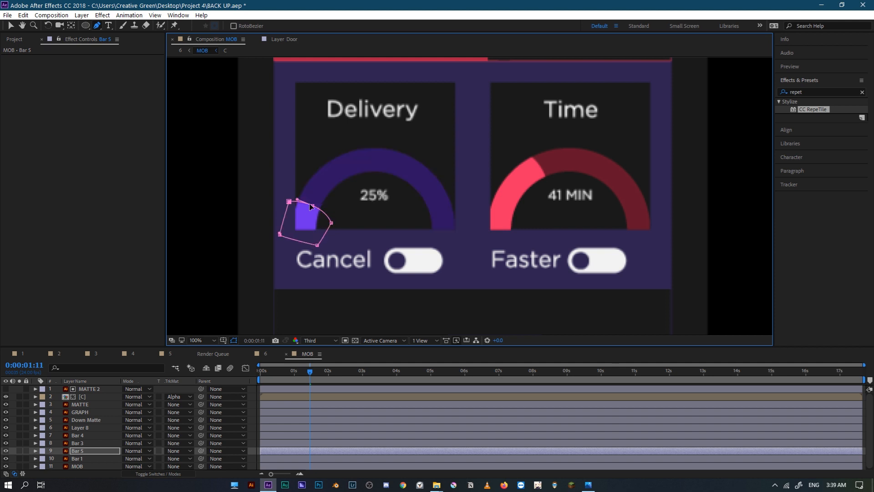
Step: Move the upper curved point of the Bar 5 mask higher along the Delivery arc to lengthen the bright purple fill
{"action": "left_click_drag", "start_coordinate": [312, 206], "coordinate": [319, 189]}
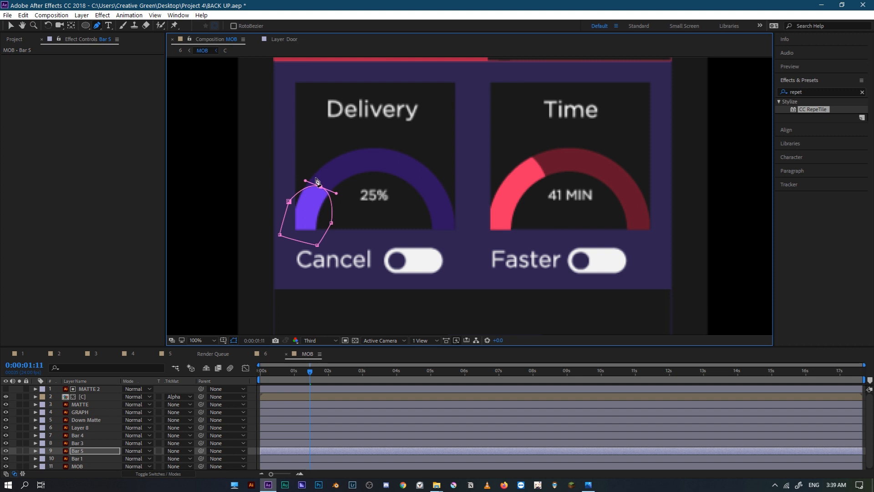
{"action": "key", "text": "comma"}
{"action": "key", "text": "comma"}
{"action": "left_click", "coordinate": [11, 25]}
{"action": "left_click", "coordinate": [244, 152]}
{"action": "key", "text": "comma"}
{"action": "key", "text": "period"}
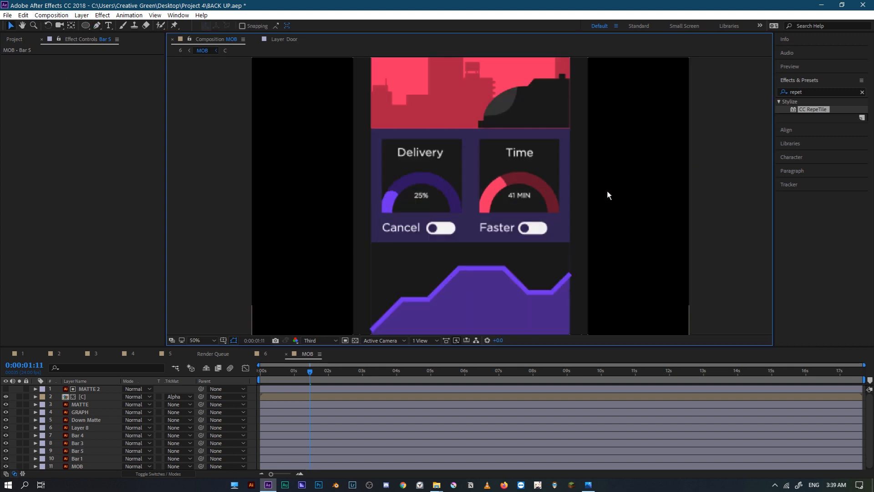
{"action": "key", "text": "period"}
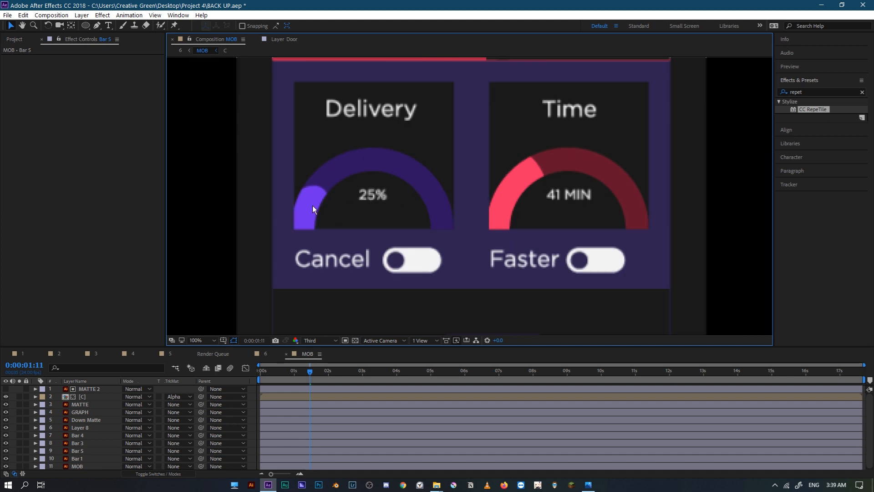
Step: Add a Mask Path keyframe to the Bar 4 layer's Mask 1 and move it to just past 8 seconds
{"action": "left_click", "coordinate": [84, 436]}
{"action": "left_click_drag", "start_coordinate": [350, 266], "coordinate": [363, 229]}
{"action": "key", "text": "m"}
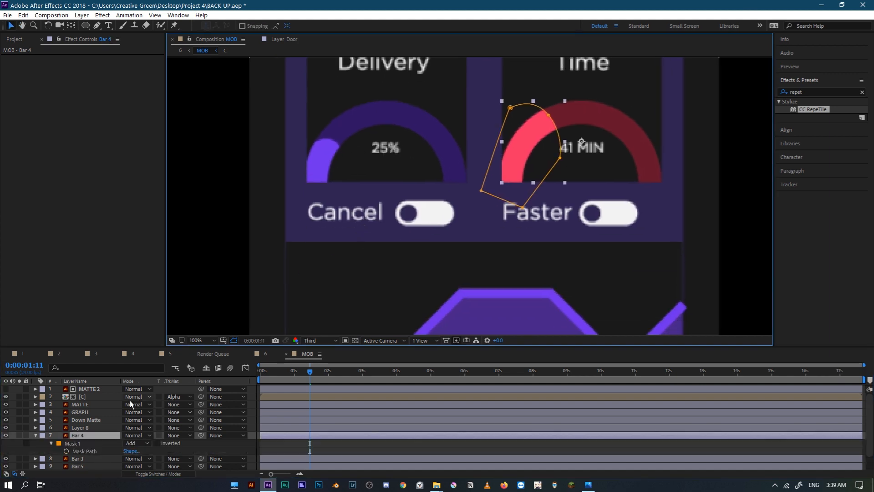
{"action": "left_click", "coordinate": [67, 451]}
{"action": "left_click_drag", "start_coordinate": [311, 451], "coordinate": [355, 451]}
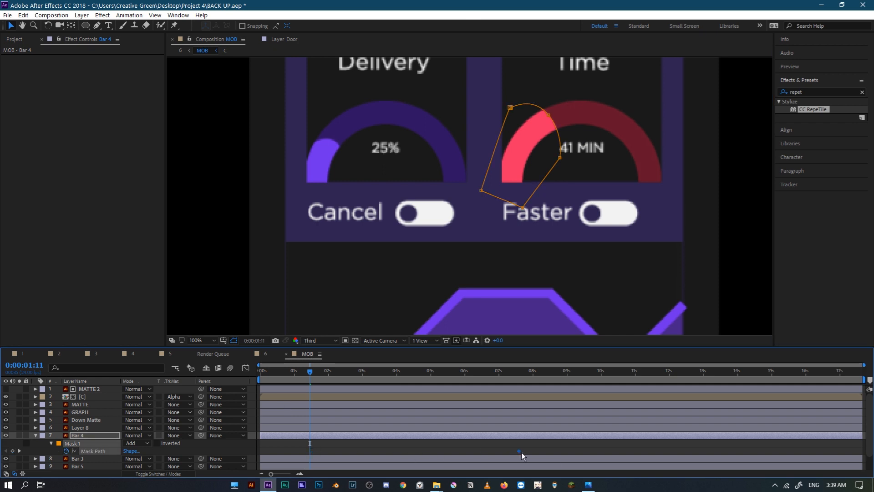
Step: At 0:00:00:00, pull Bar 4's mask points down the Time arc to shorten its red fill, and preview the animation
{"action": "left_click_drag", "start_coordinate": [310, 371], "coordinate": [260, 379]}
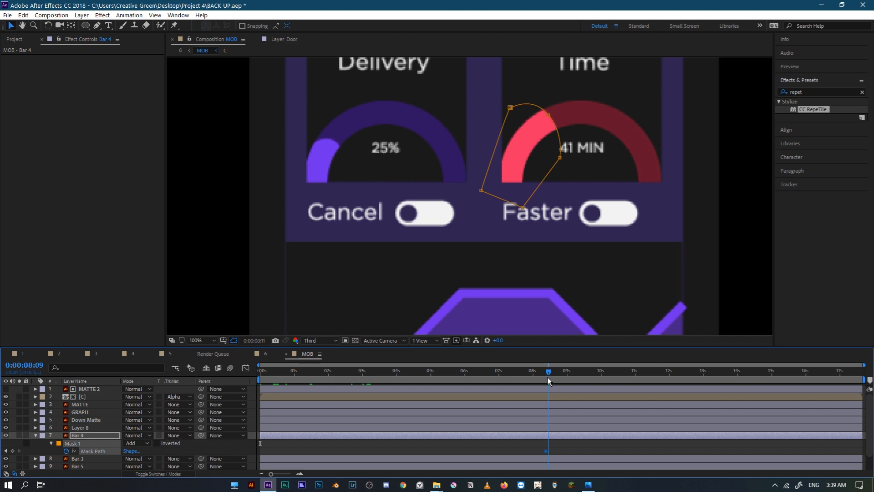
{"action": "left_click_drag", "start_coordinate": [550, 118], "coordinate": [540, 126]}
{"action": "key", "text": "space"}
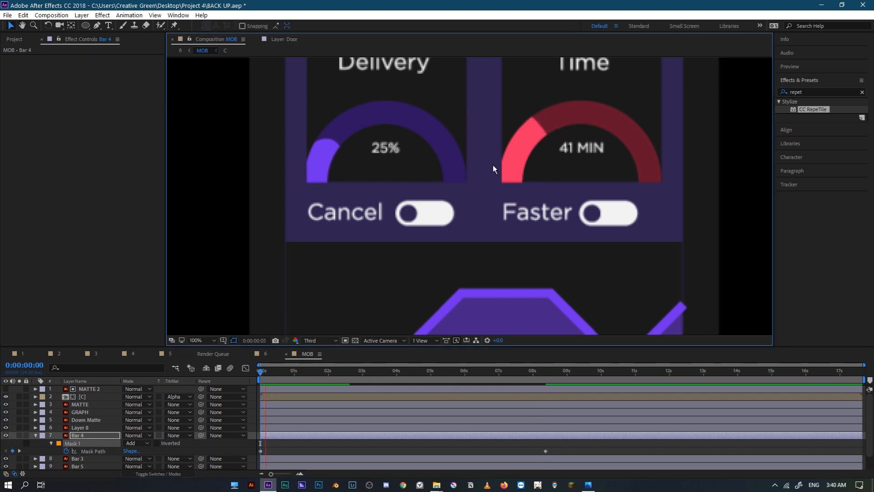
{"action": "key", "text": "space"}
{"action": "left_click_drag", "start_coordinate": [542, 127], "coordinate": [540, 187]}
{"action": "left_click_drag", "start_coordinate": [510, 109], "coordinate": [489, 137]}
{"action": "key", "text": "space"}
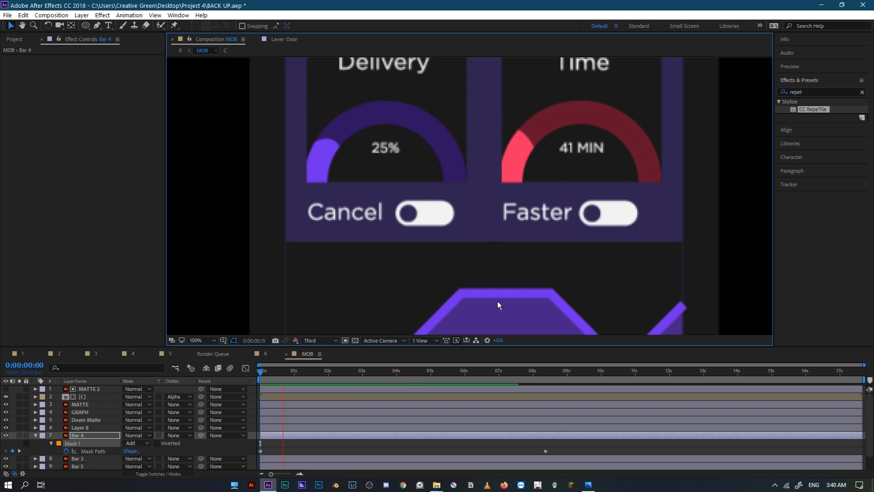
{"action": "key", "text": "space"}
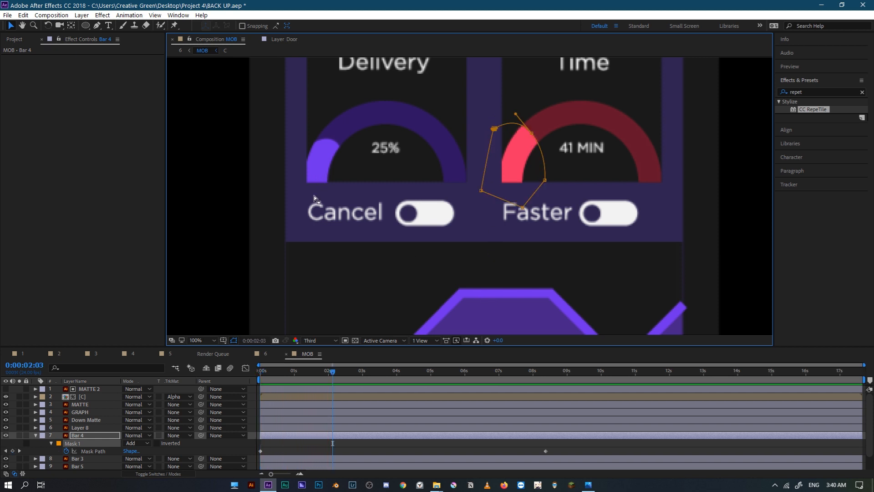
Step: Add a Mask Path keyframe to the Bar 5 layer's Mask 1 and move it to just past 8 seconds
{"action": "left_click", "coordinate": [36, 434]}
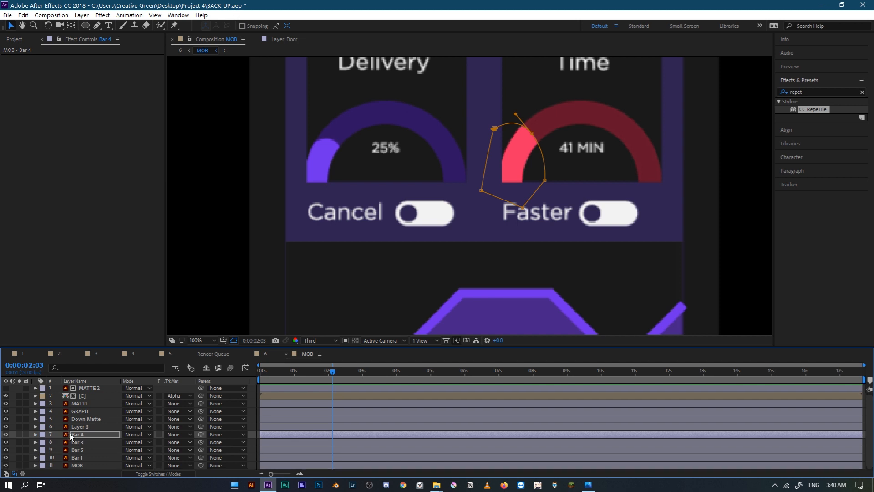
{"action": "left_click", "coordinate": [88, 442]}
{"action": "left_click", "coordinate": [84, 450]}
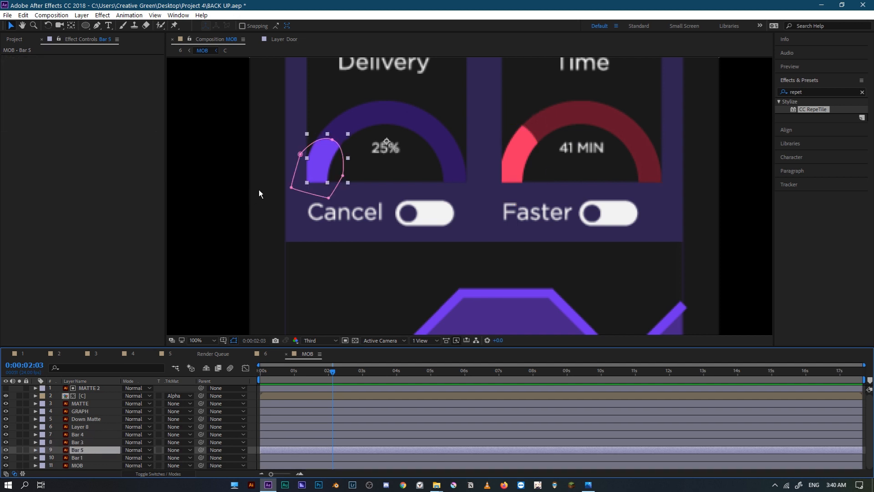
{"action": "key", "text": "m"}
{"action": "left_click", "coordinate": [66, 466]}
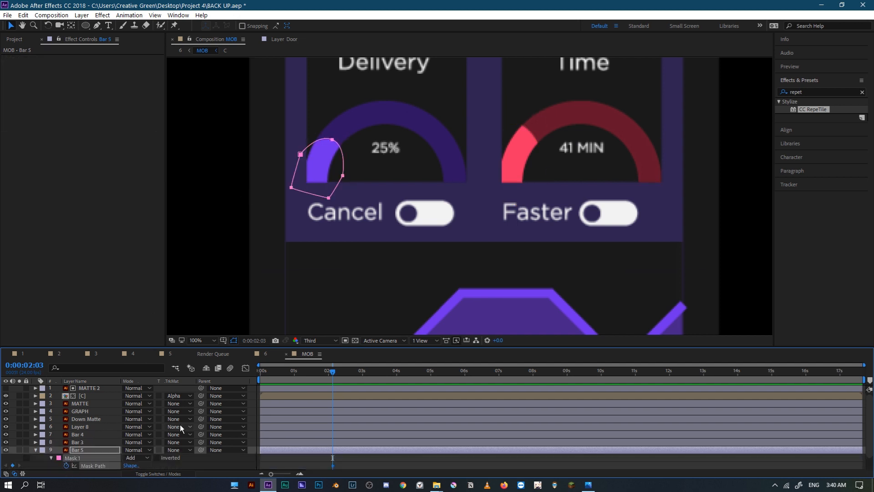
{"action": "scroll", "coordinate": [205, 421], "scroll_direction": "down", "scroll_amount": 1}
{"action": "left_click_drag", "start_coordinate": [334, 451], "coordinate": [516, 451]}
Step: At 0:00:00:00, pull Bar 5's mask points down the Delivery arc to shorten its purple fill
{"action": "key", "text": "space"}
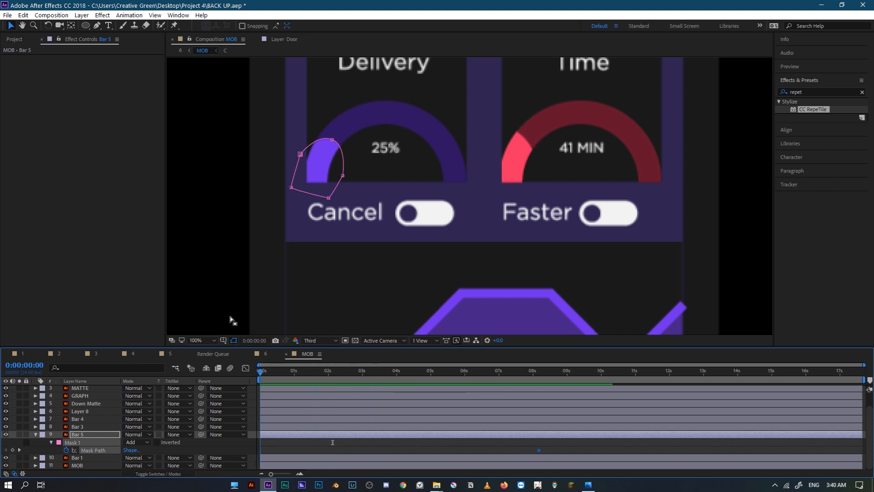
{"action": "left_click_drag", "start_coordinate": [331, 139], "coordinate": [339, 188]}
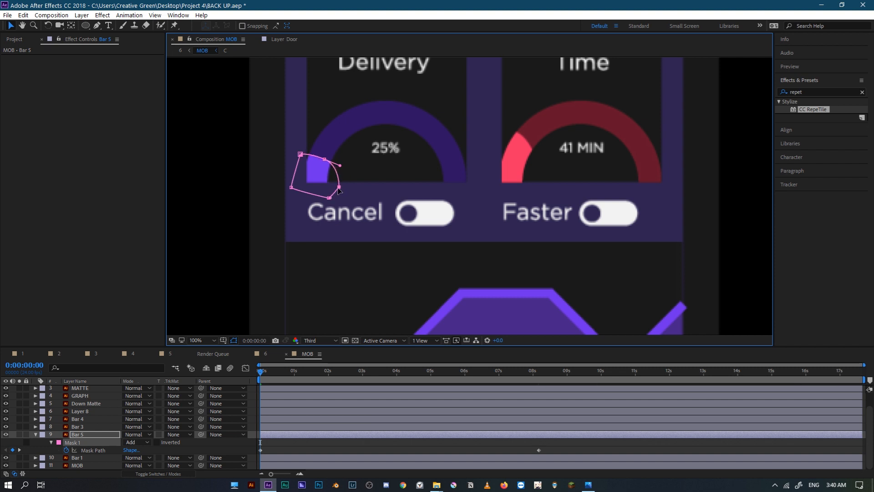
{"action": "left_click_drag", "start_coordinate": [300, 154], "coordinate": [296, 168]}
Step: Play back the MOB composition to check the Delivery and Time gauges growing alongside the skyline animation
{"action": "key", "text": "space"}
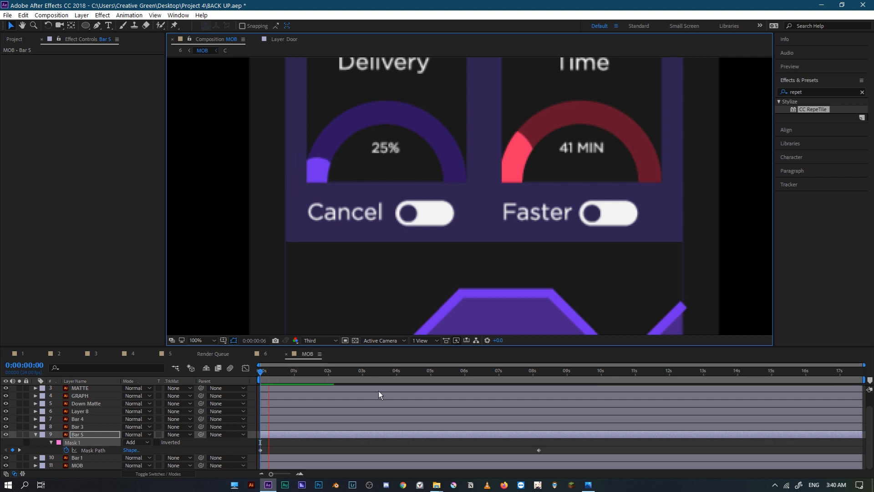
{"action": "scroll", "coordinate": [397, 183], "scroll_direction": "down", "scroll_amount": 4}
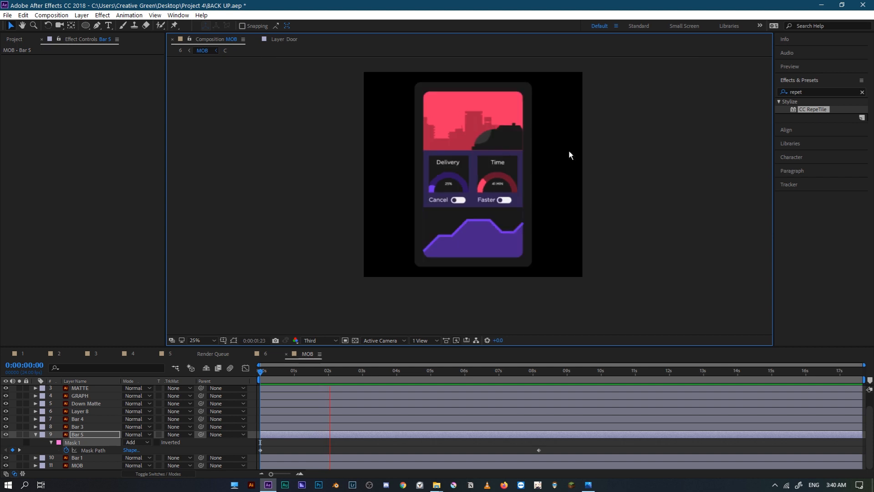
{"action": "scroll", "coordinate": [609, 144], "scroll_direction": "up", "scroll_amount": 2}
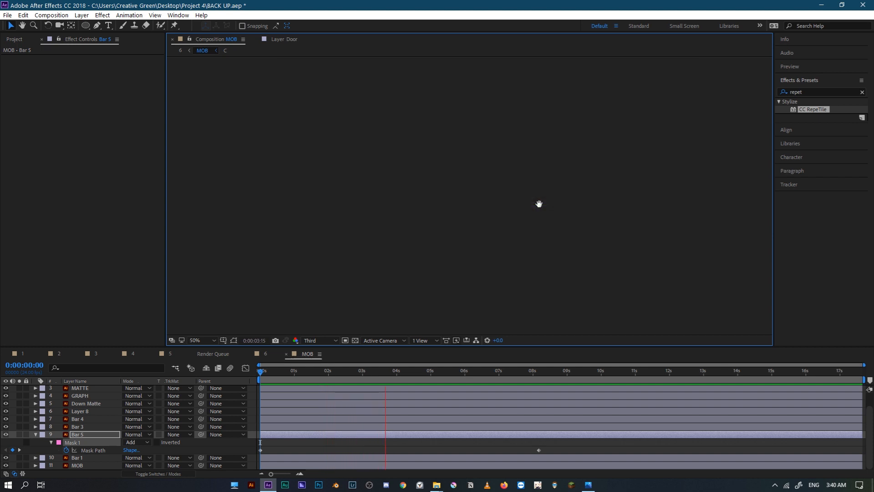
{"action": "key", "text": "comma"}
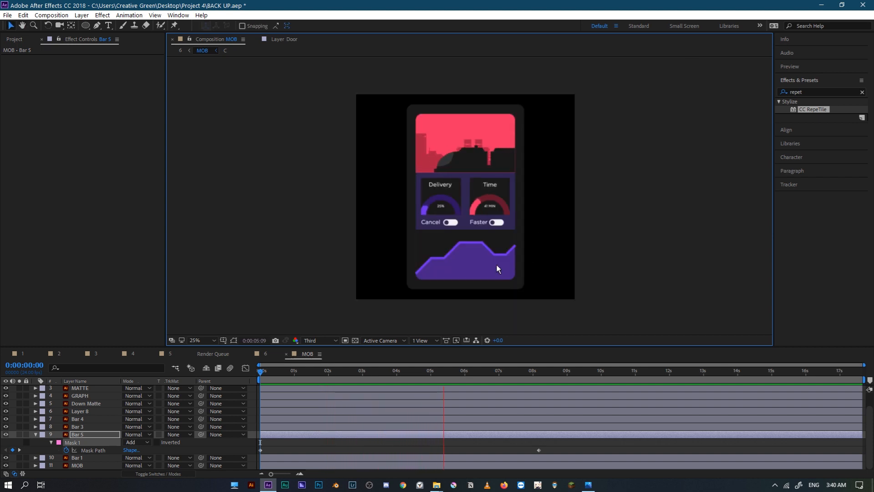
{"action": "scroll", "coordinate": [496, 265], "scroll_direction": "up", "scroll_amount": 2}
{"action": "left_click_drag", "start_coordinate": [493, 254], "coordinate": [489, 219]}
{"action": "left_click", "coordinate": [422, 374]}
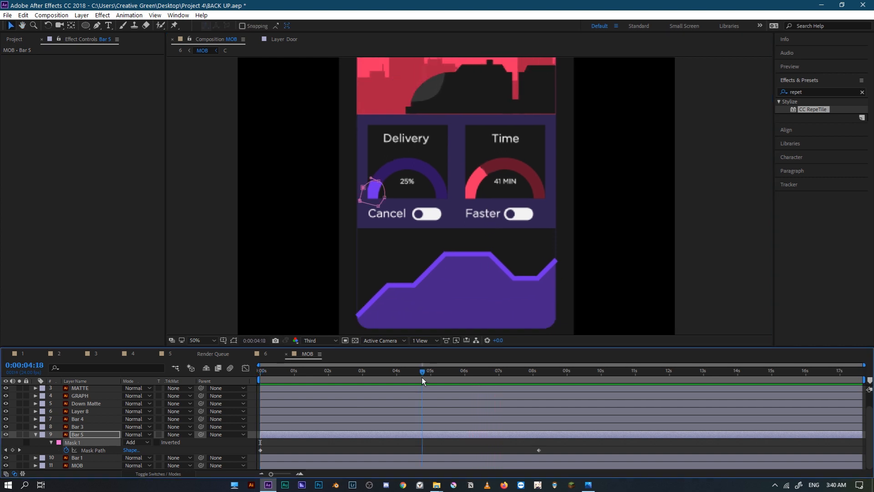
Step: Hide the Bar 1 layer to check the masked Delivery fill on its own, and show the layer again
{"action": "left_click", "coordinate": [64, 459]}
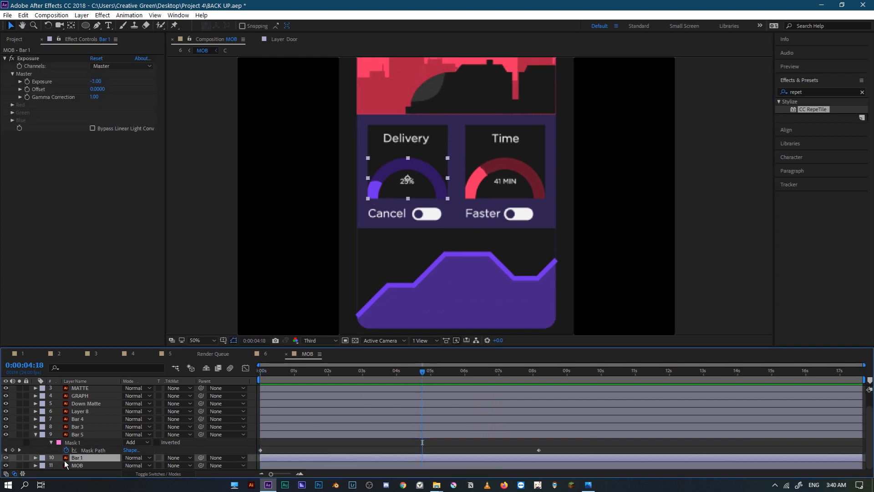
{"action": "left_click", "coordinate": [6, 457]}
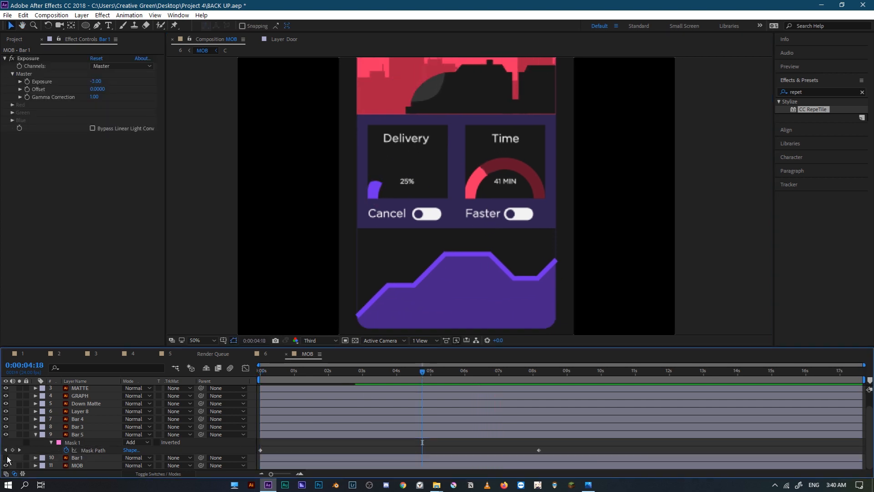
{"action": "left_click", "coordinate": [6, 457]}
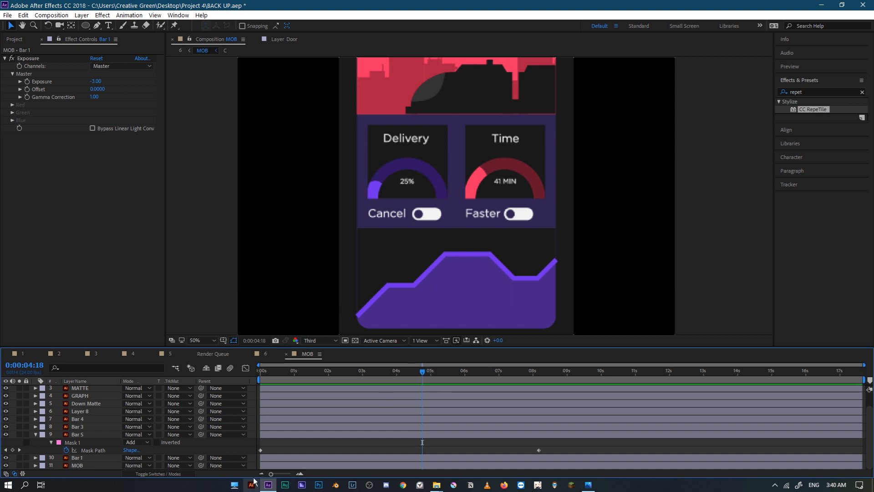
{"action": "left_click", "coordinate": [95, 458]}
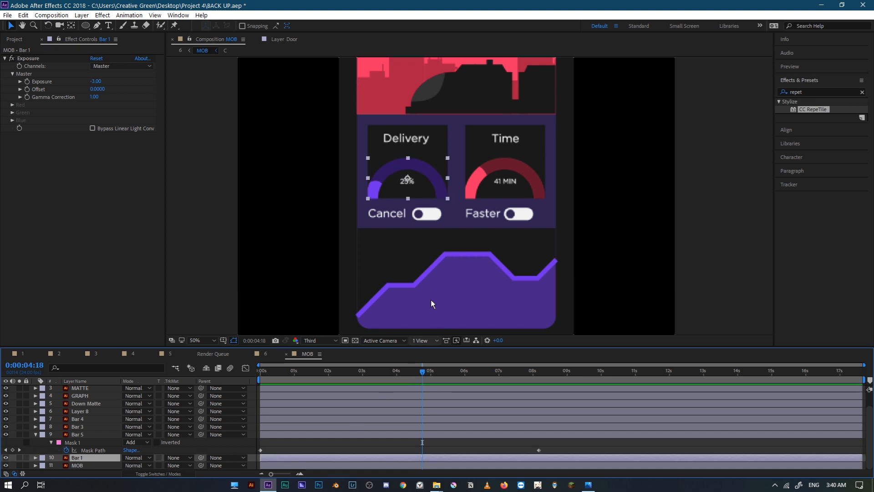
Step: Try shifting the Down Matte layer sideways from the lower phone area, and undo the move
{"action": "left_click", "coordinate": [98, 465]}
{"action": "scroll", "coordinate": [457, 261], "scroll_direction": "down", "scroll_amount": 2}
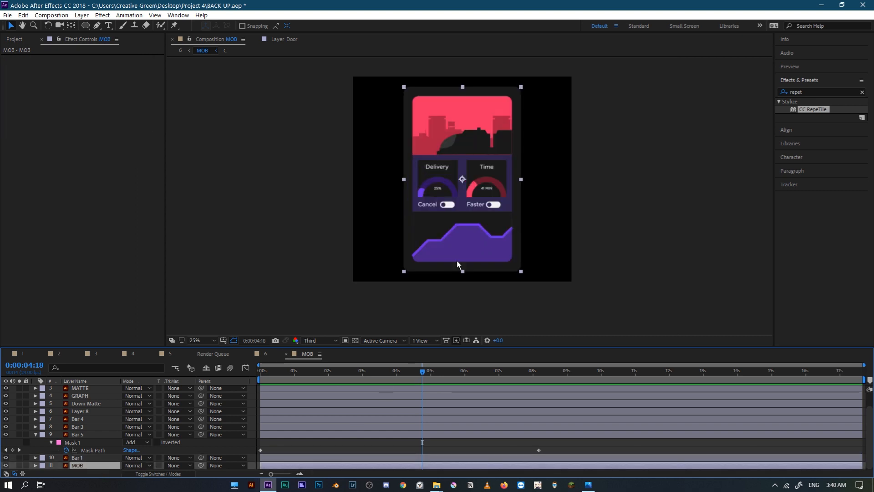
{"action": "left_click", "coordinate": [86, 403]}
{"action": "scroll", "coordinate": [472, 230], "scroll_direction": "up", "scroll_amount": 2}
{"action": "left_click_drag", "start_coordinate": [444, 225], "coordinate": [520, 223]}
{"action": "key", "text": "ctrl+z"}
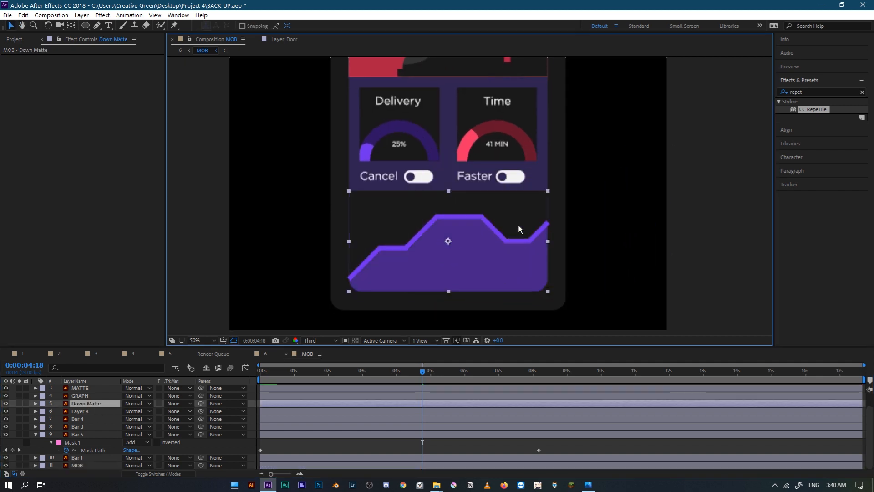
Step: Apply the Tint effect to the Down Matte layer and set Map White To to black
{"action": "left_click", "coordinate": [103, 15]}
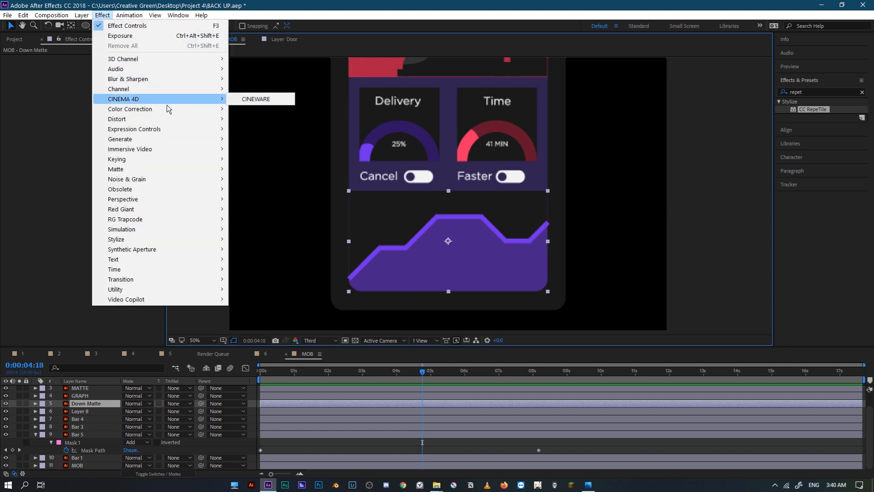
{"action": "mouse_move", "coordinate": [150, 109]}
{"action": "left_click", "coordinate": [267, 418]}
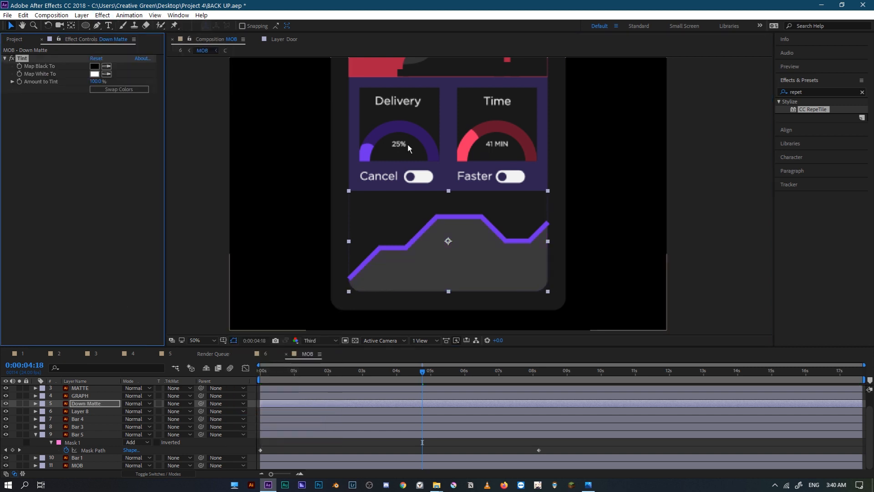
{"action": "left_click", "coordinate": [303, 154]}
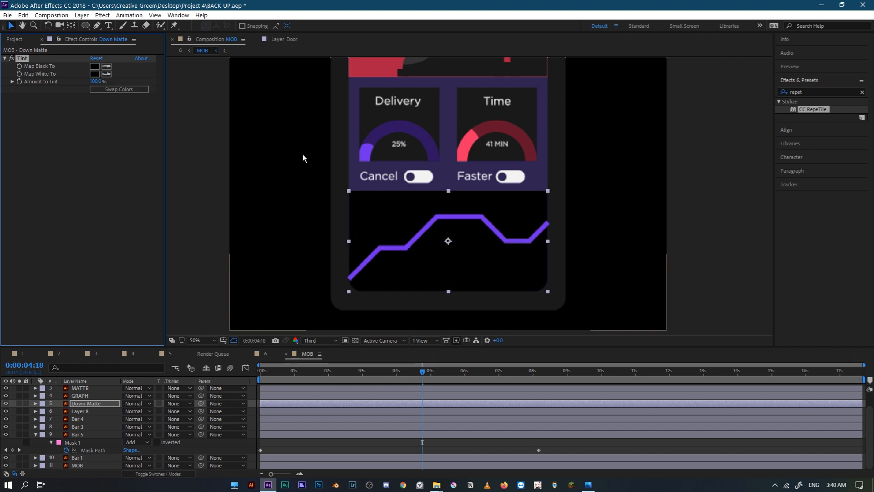
{"action": "scroll", "coordinate": [308, 156], "scroll_direction": "down", "scroll_amount": 2}
{"action": "left_click", "coordinate": [654, 225]}
{"action": "key", "text": "slash"}
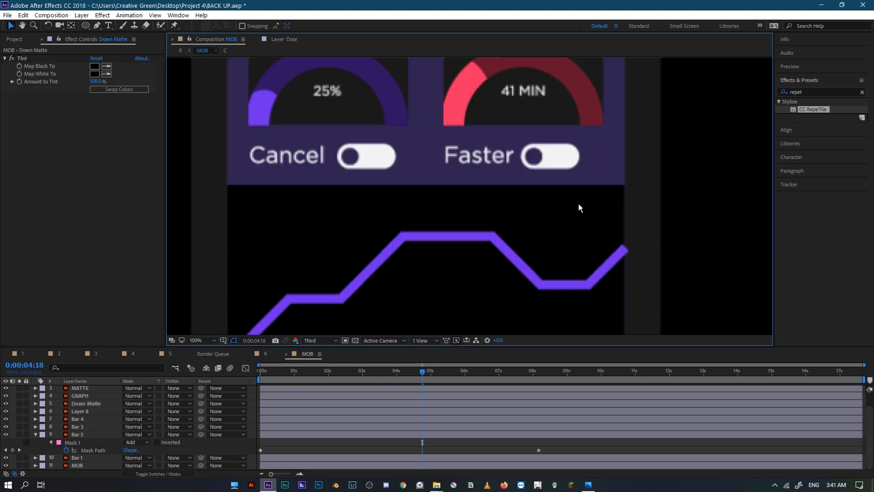
Step: Check the blackened graph area on the phone in composition 6 and return to the MOB composition
{"action": "left_click", "coordinate": [255, 354]}
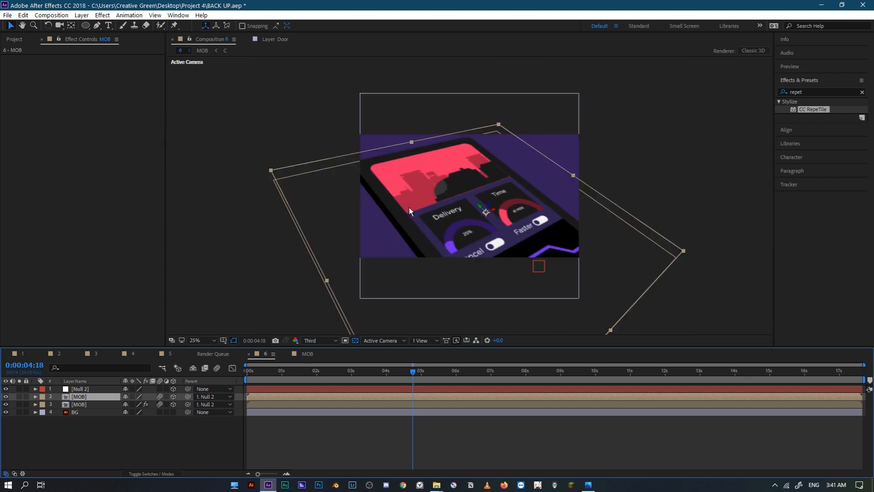
{"action": "left_click", "coordinate": [311, 353]}
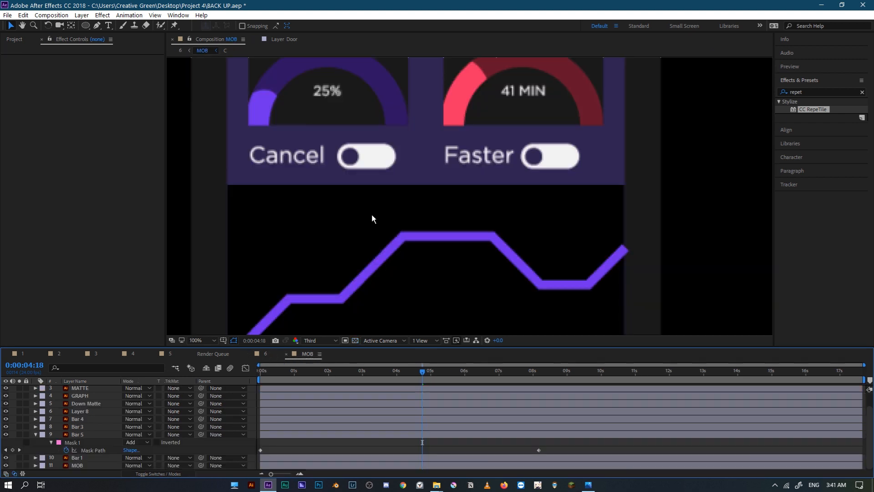
{"action": "scroll", "coordinate": [381, 199], "scroll_direction": "down", "scroll_amount": 2}
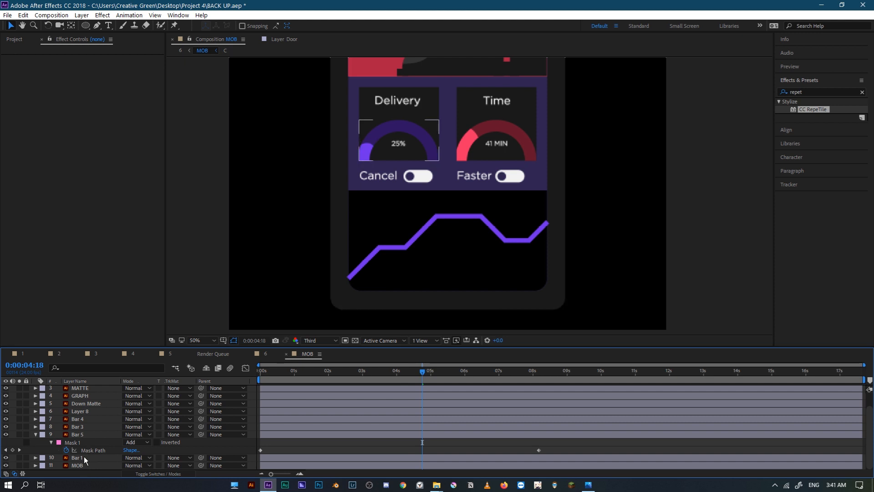
Step: Move the GRAPH line up and left over the Delivery and Time gauges, clear of the black graph area
{"action": "left_click", "coordinate": [84, 456]}
{"action": "scroll", "coordinate": [121, 414], "scroll_direction": "up", "scroll_amount": 1}
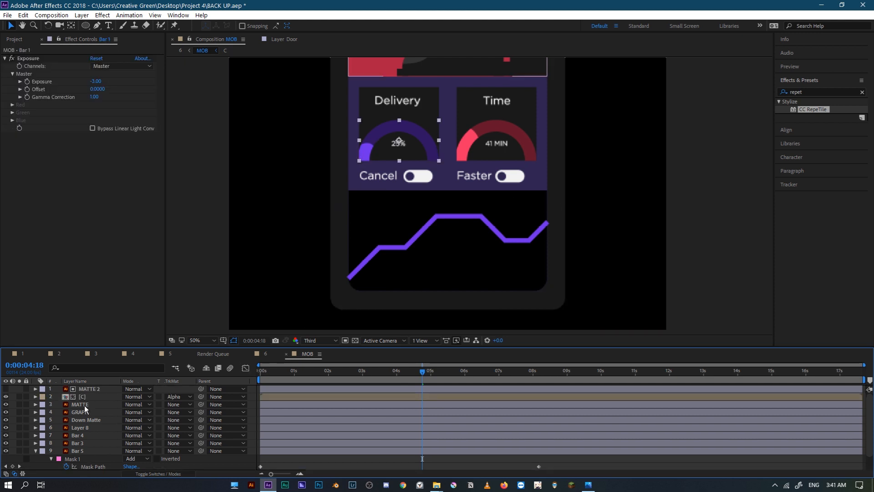
{"action": "left_click", "coordinate": [84, 411]}
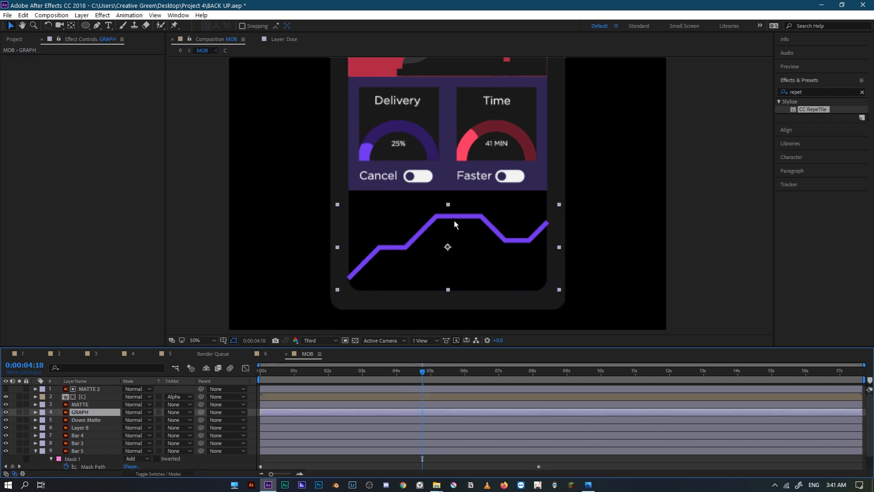
{"action": "scroll", "coordinate": [482, 191], "scroll_direction": "up", "scroll_amount": 2}
{"action": "left_click_drag", "start_coordinate": [454, 233], "coordinate": [384, 137]}
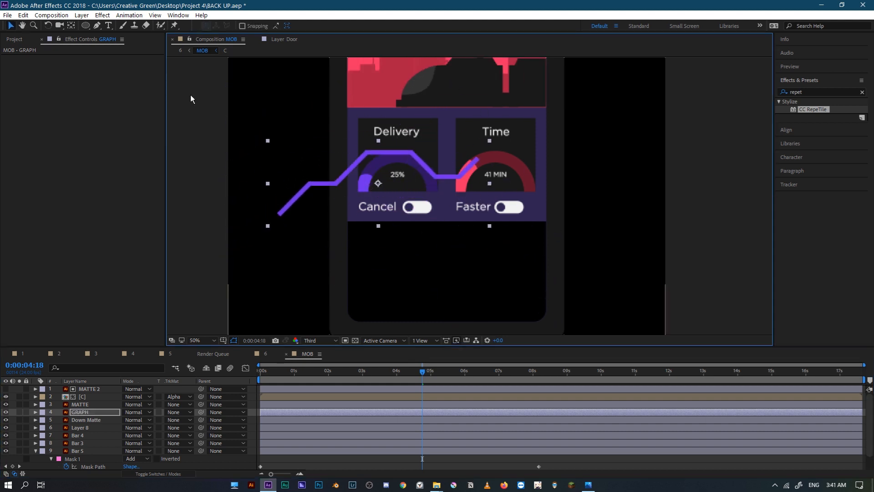
Step: With no layer selected, activate the Pen tool and set the shape fill to None
{"action": "left_click", "coordinate": [97, 26]}
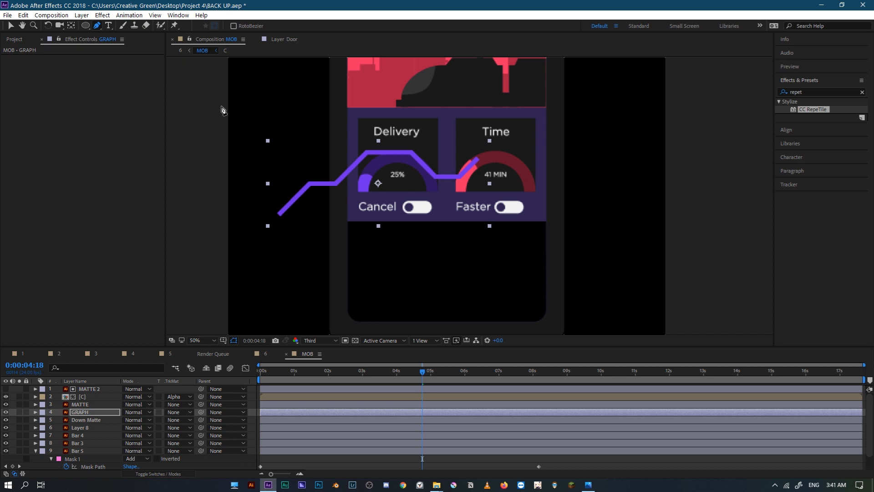
{"action": "left_click", "coordinate": [11, 28]}
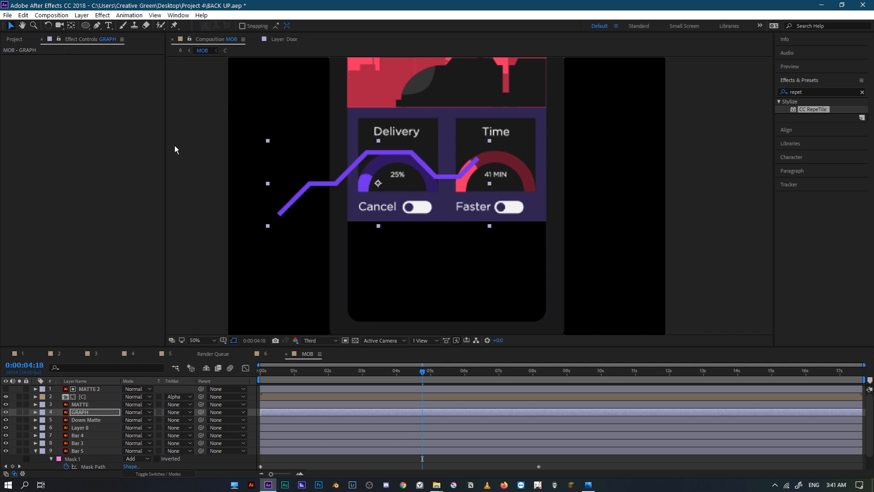
{"action": "left_click", "coordinate": [321, 214]}
{"action": "left_click", "coordinate": [97, 26]}
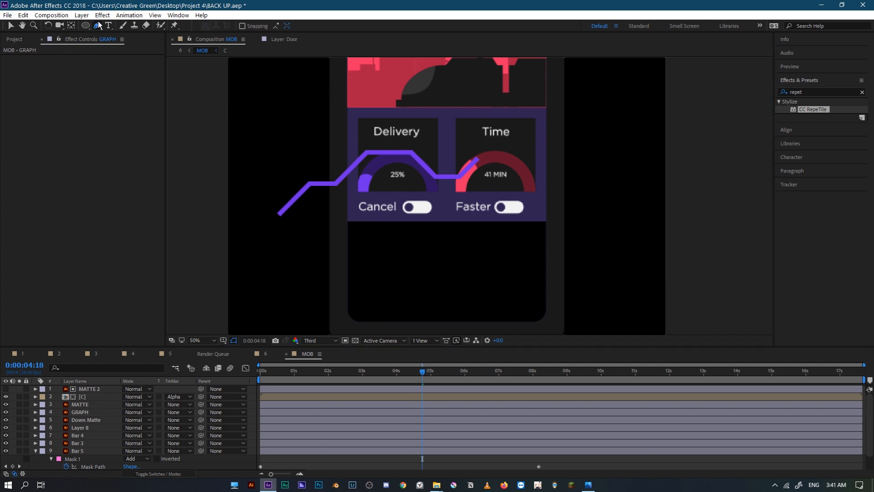
{"action": "left_click", "coordinate": [238, 27]}
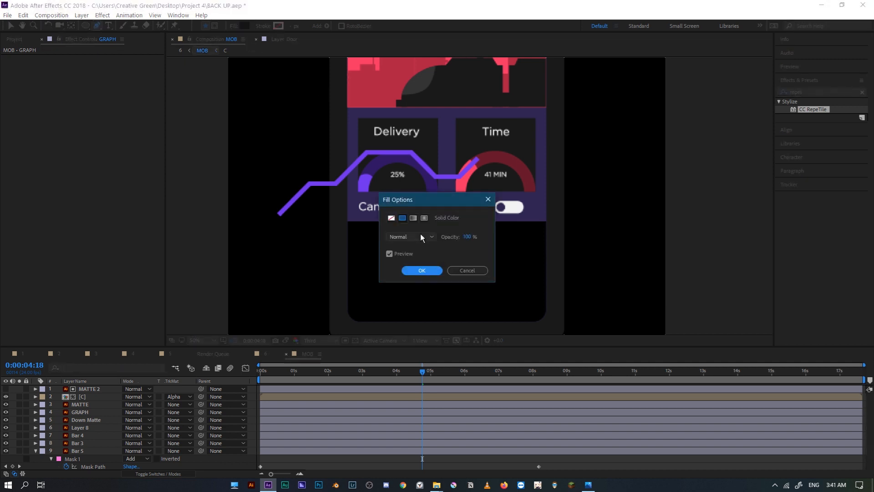
{"action": "left_click", "coordinate": [391, 218]}
{"action": "left_click", "coordinate": [416, 272]}
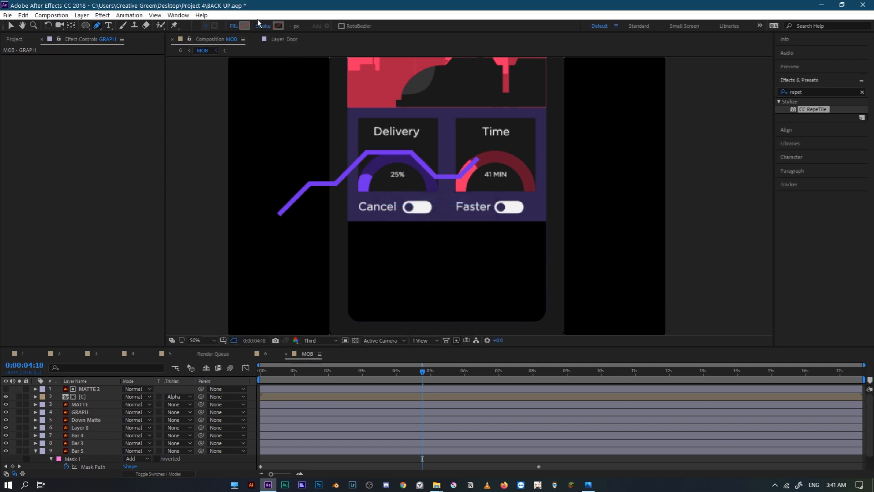
Step: Set the shape stroke to a solid color sampled from the purple GRAPH line, 6F2FEA
{"action": "left_click", "coordinate": [263, 26]}
{"action": "left_click", "coordinate": [403, 218]}
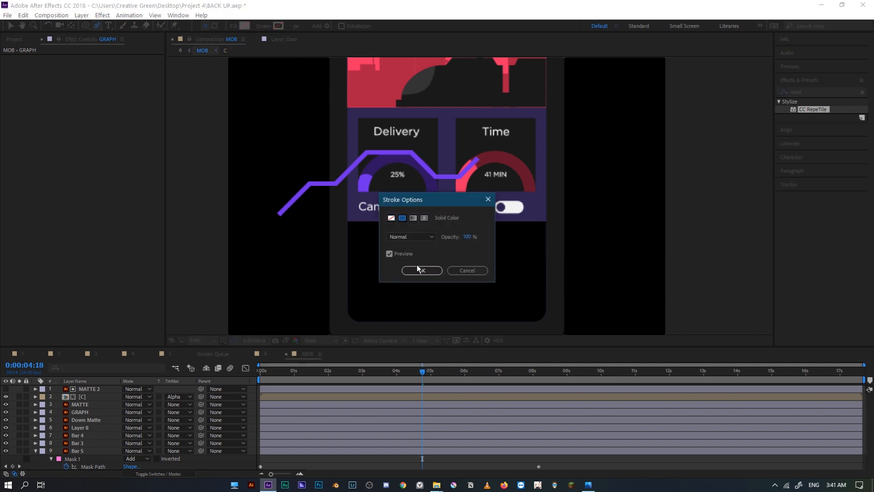
{"action": "left_click", "coordinate": [421, 270]}
{"action": "left_click", "coordinate": [278, 26]}
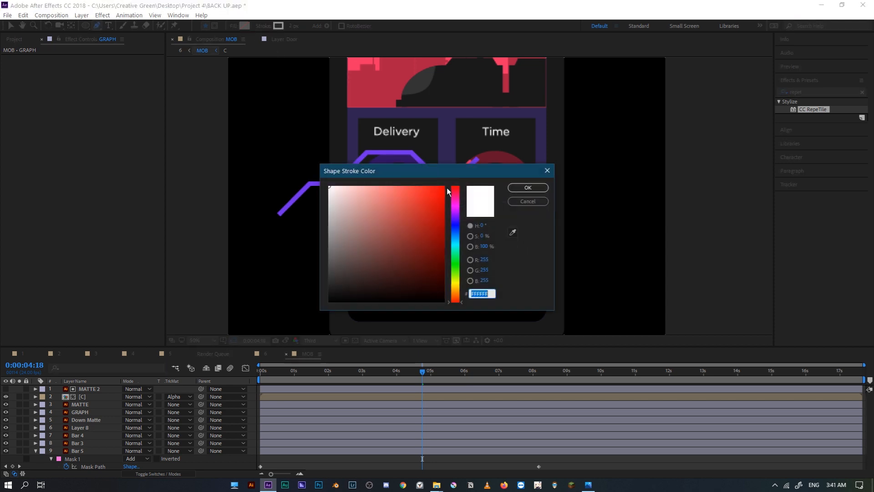
{"action": "left_click", "coordinate": [514, 233]}
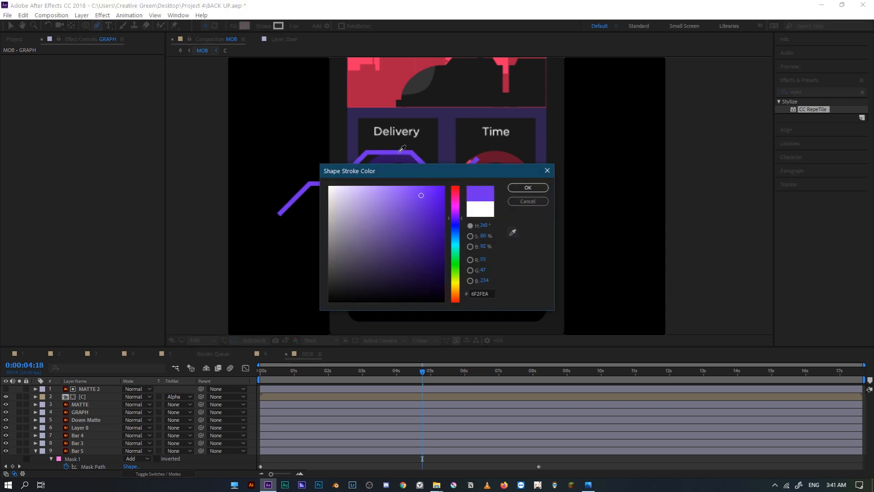
{"action": "left_click", "coordinate": [528, 187]}
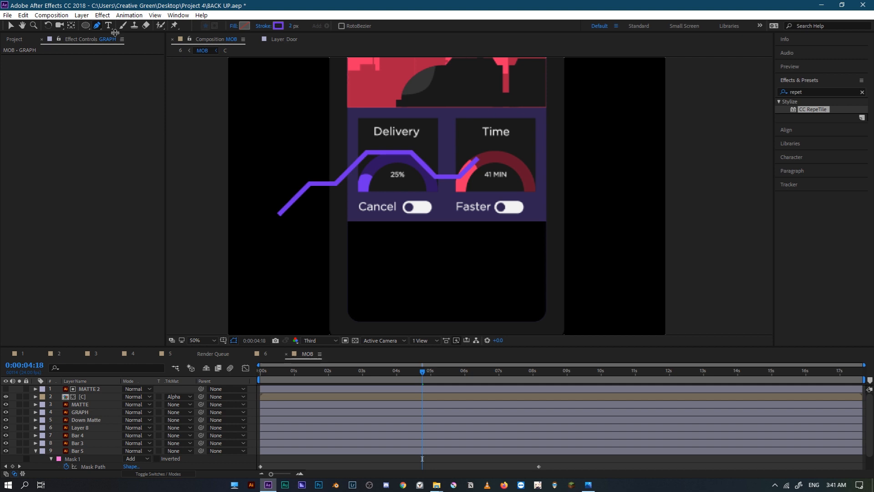
Step: Draw an open stepped line rising across the full width of the black graph area with the Pen tool
{"action": "left_click", "coordinate": [348, 303]}
{"action": "left_click", "coordinate": [378, 303]}
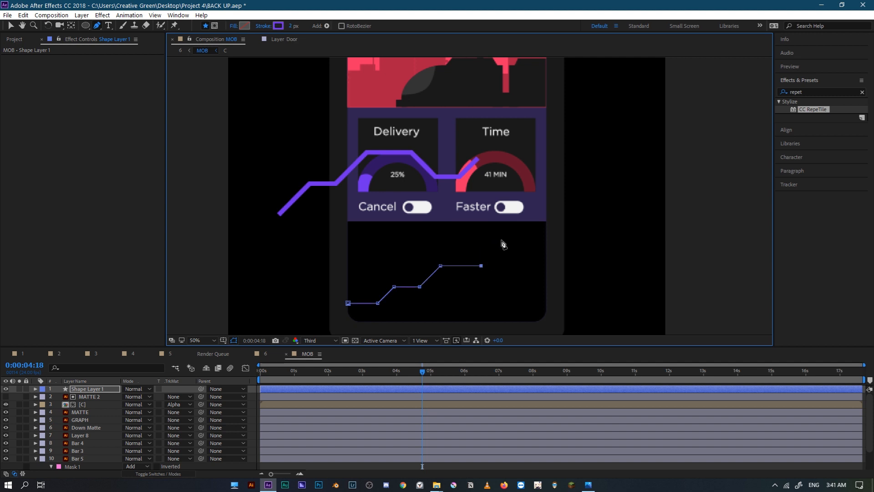
{"action": "key", "text": "ctrl+z"}
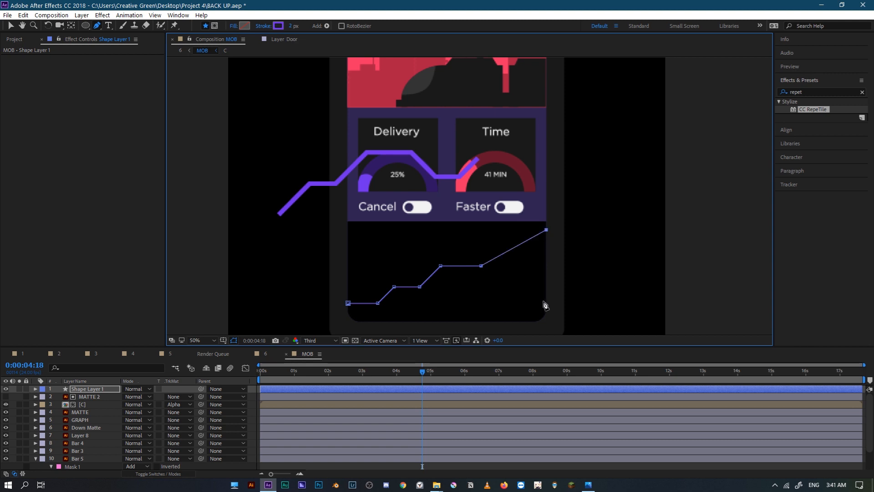
{"action": "left_click", "coordinate": [12, 27]}
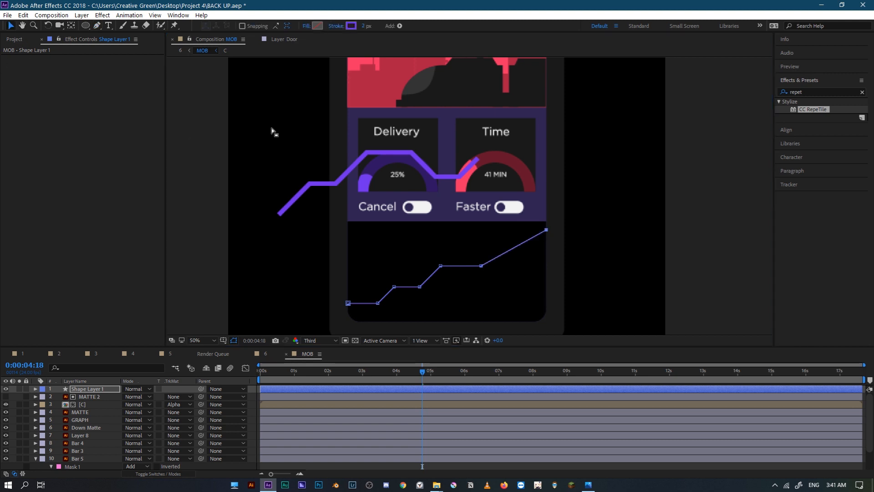
{"action": "scroll", "coordinate": [272, 128], "scroll_direction": "down", "scroll_amount": 3}
{"action": "left_click", "coordinate": [273, 138]}
{"action": "scroll", "coordinate": [410, 223], "scroll_direction": "up", "scroll_amount": 3}
Step: Set the stroke width of the newly drawn graph line to 17 px
{"action": "left_click", "coordinate": [486, 272]}
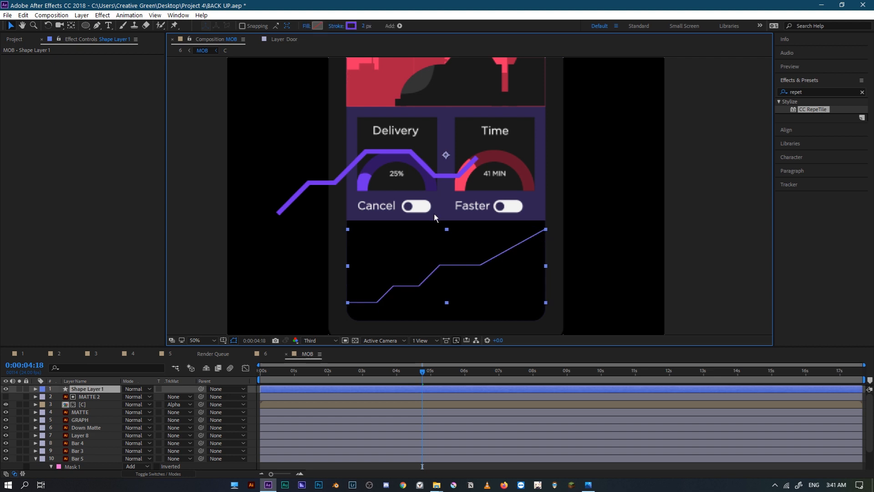
{"action": "left_click_drag", "start_coordinate": [363, 26], "coordinate": [375, 30]}
{"action": "left_click", "coordinate": [716, 179]}
{"action": "scroll", "coordinate": [616, 137], "scroll_direction": "down", "scroll_amount": 3}
{"action": "scroll", "coordinate": [480, 204], "scroll_direction": "up", "scroll_amount": 3}
{"action": "left_click", "coordinate": [442, 177]}
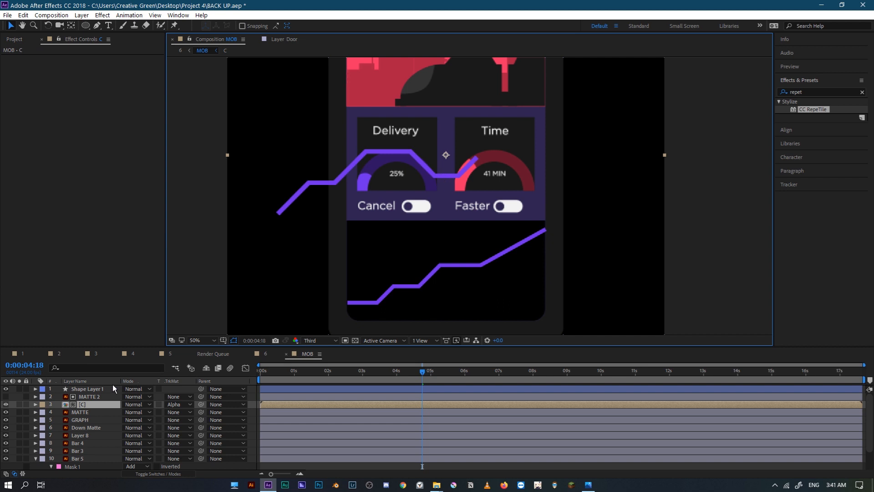
Step: Delete the original GRAPH layer, keeping the new Shape Layer 1 line
{"action": "left_click", "coordinate": [101, 389]}
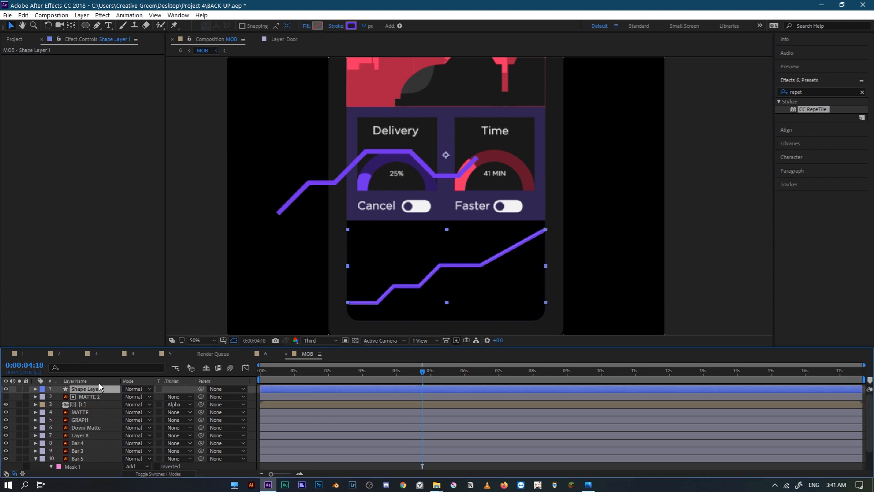
{"action": "left_click", "coordinate": [82, 420]}
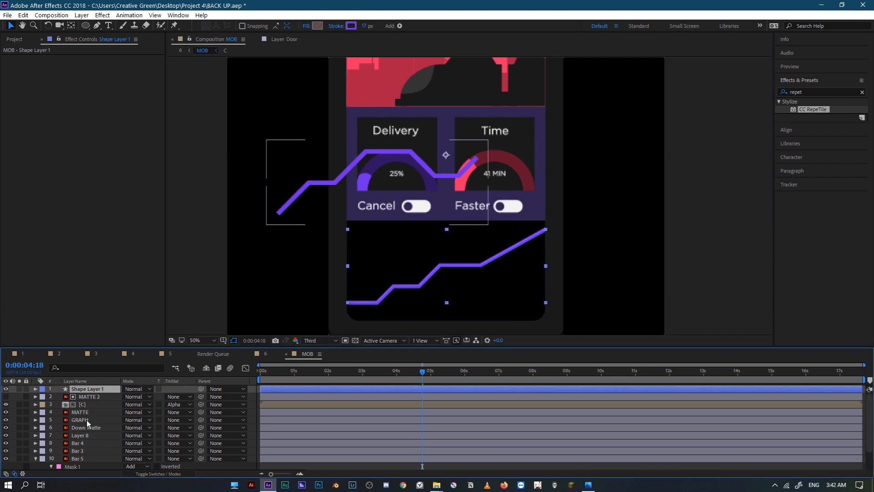
{"action": "key", "text": "Delete"}
{"action": "scroll", "coordinate": [439, 164], "scroll_direction": "down", "scroll_amount": 4}
{"action": "scroll", "coordinate": [458, 178], "scroll_direction": "up", "scroll_amount": 4}
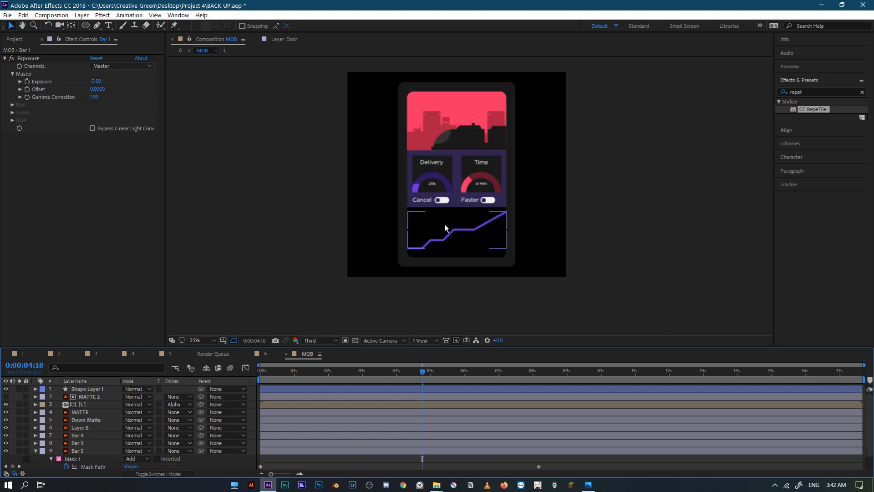
Step: Reveal the Stroke 1 properties of Shape Layer 1 and add a dash to the stroke
{"action": "left_click", "coordinate": [490, 263]}
{"action": "left_click_drag", "start_coordinate": [438, 232], "coordinate": [435, 170]}
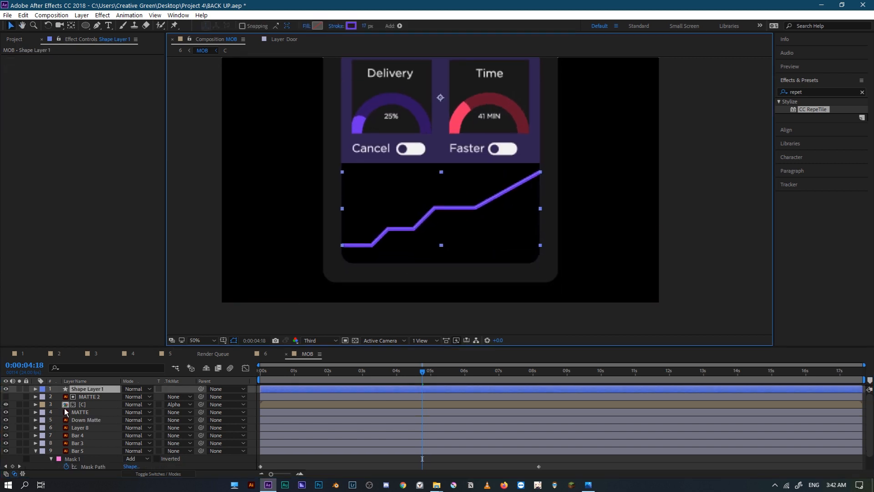
{"action": "left_click", "coordinate": [36, 389]}
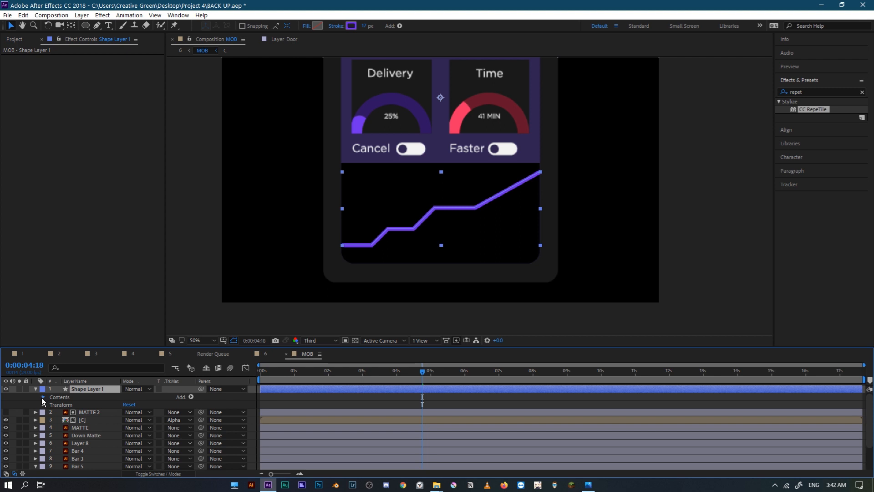
{"action": "left_click", "coordinate": [43, 397]}
{"action": "left_click", "coordinate": [51, 405]}
{"action": "scroll", "coordinate": [42, 406], "scroll_direction": "down", "scroll_amount": 1}
{"action": "scroll", "coordinate": [56, 407], "scroll_direction": "up", "scroll_amount": 1}
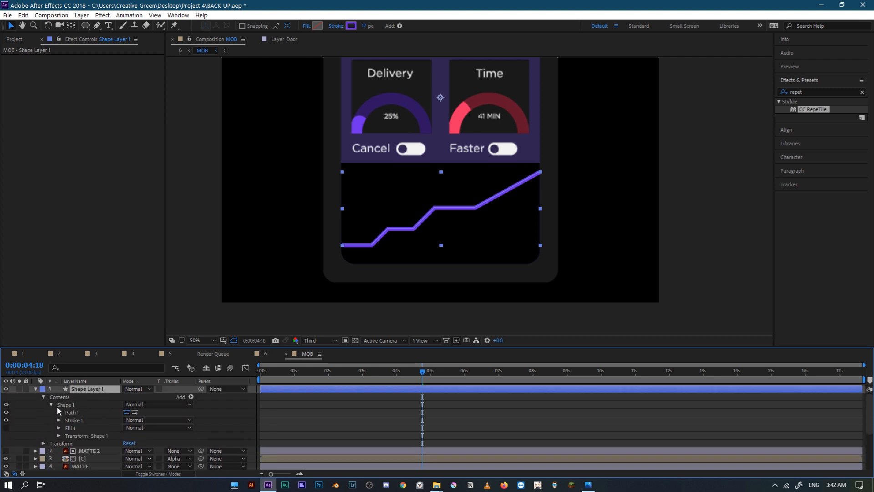
{"action": "left_click", "coordinate": [58, 420]}
{"action": "scroll", "coordinate": [51, 422], "scroll_direction": "down", "scroll_amount": 1}
{"action": "scroll", "coordinate": [52, 426], "scroll_direction": "down", "scroll_amount": 1}
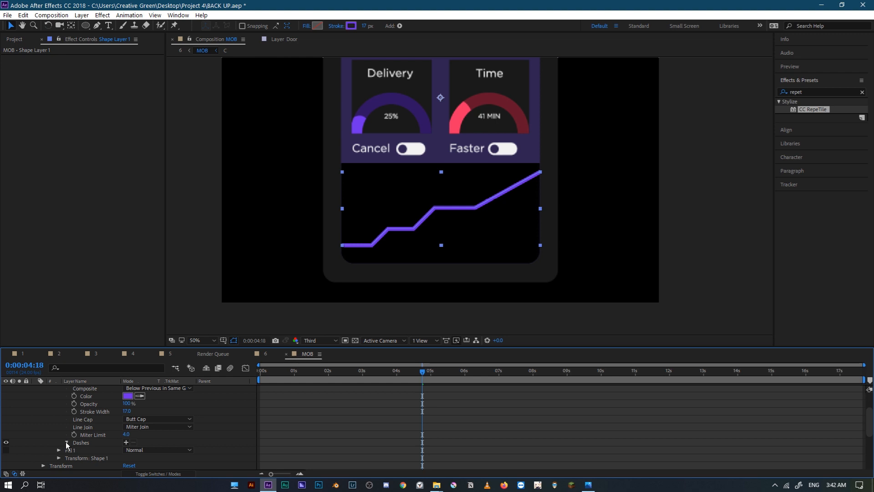
{"action": "left_click", "coordinate": [126, 442]}
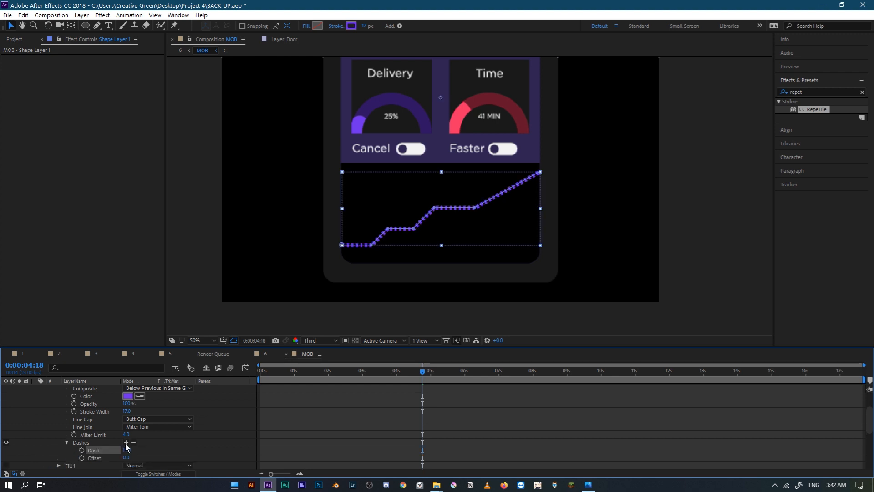
Step: Set the graph line's stroke Dash to 47, Offset to 430 and Miter Limit to 8
{"action": "left_click_drag", "start_coordinate": [127, 450], "coordinate": [237, 453]}
{"action": "scroll", "coordinate": [221, 256], "scroll_direction": "down", "scroll_amount": 2}
{"action": "left_click", "coordinate": [221, 245]}
{"action": "scroll", "coordinate": [455, 214], "scroll_direction": "up", "scroll_amount": 2}
{"action": "left_click", "coordinate": [452, 215]}
{"action": "scroll", "coordinate": [451, 210], "scroll_direction": "down", "scroll_amount": 1}
{"action": "scroll", "coordinate": [450, 208], "scroll_direction": "up", "scroll_amount": 2}
{"action": "scroll", "coordinate": [438, 224], "scroll_direction": "down", "scroll_amount": 2}
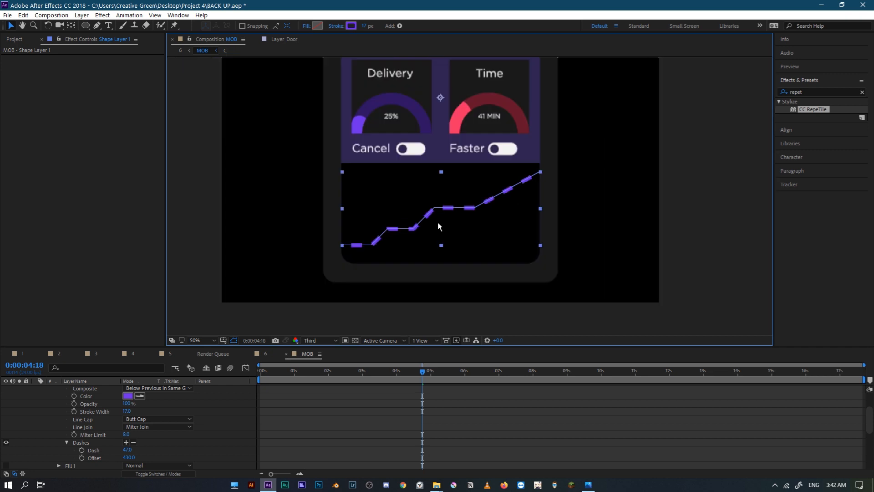
Step: Keyframe the graph line's dash Offset at 430 at the timeline start and at a different value at 0:00:17:15
{"action": "scroll", "coordinate": [80, 403], "scroll_direction": "up", "scroll_amount": 1}
{"action": "scroll", "coordinate": [63, 403], "scroll_direction": "up", "scroll_amount": 1}
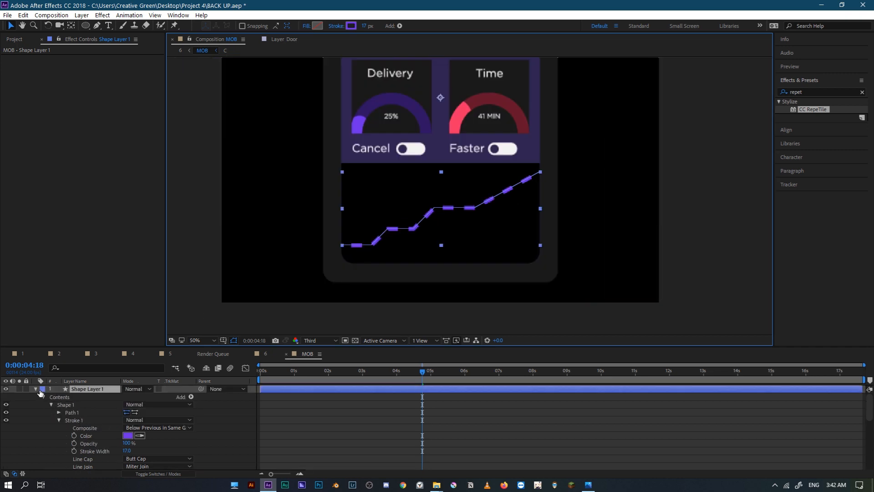
{"action": "left_click", "coordinate": [79, 396]}
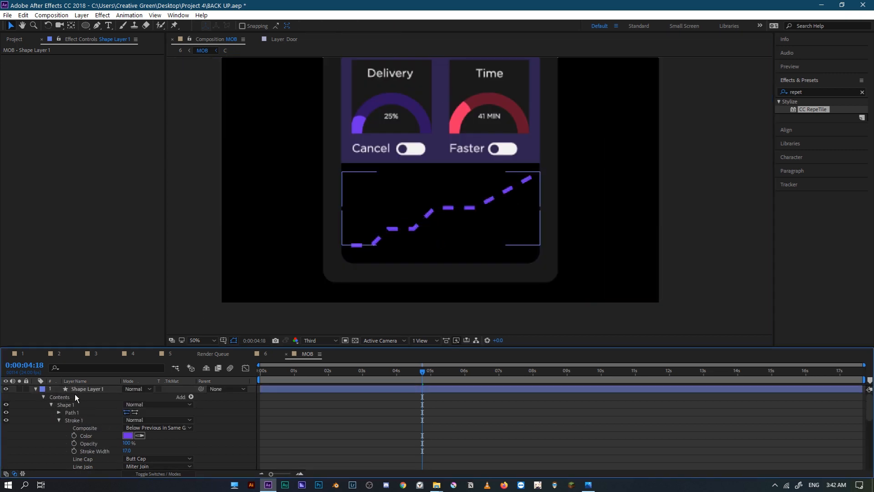
{"action": "scroll", "coordinate": [127, 445], "scroll_direction": "down", "scroll_amount": 1}
{"action": "scroll", "coordinate": [133, 458], "scroll_direction": "down", "scroll_amount": 1}
{"action": "left_click", "coordinate": [282, 386]}
{"action": "left_click_drag", "start_coordinate": [286, 374], "coordinate": [258, 374]}
{"action": "left_click", "coordinate": [82, 451]}
{"action": "left_click_drag", "start_coordinate": [297, 377], "coordinate": [862, 382]}
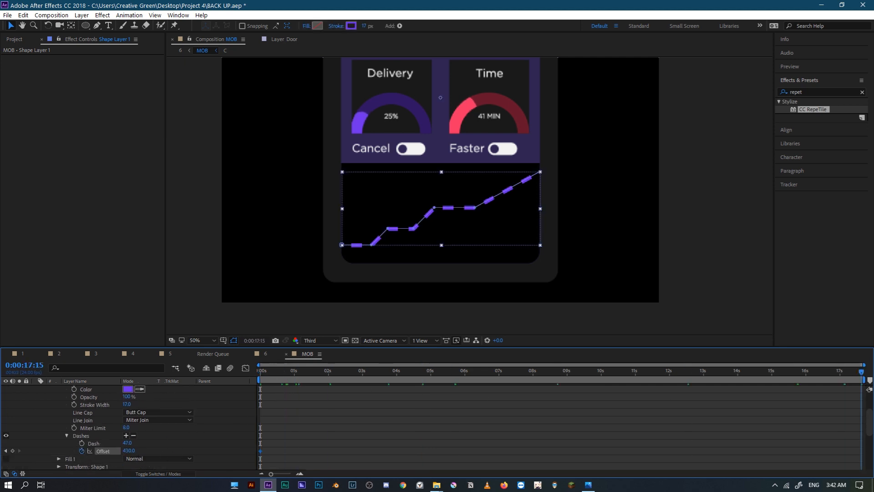
{"action": "left_click_drag", "start_coordinate": [130, 450], "coordinate": [512, 434]}
{"action": "left_click_drag", "start_coordinate": [208, 452], "coordinate": [110, 459]}
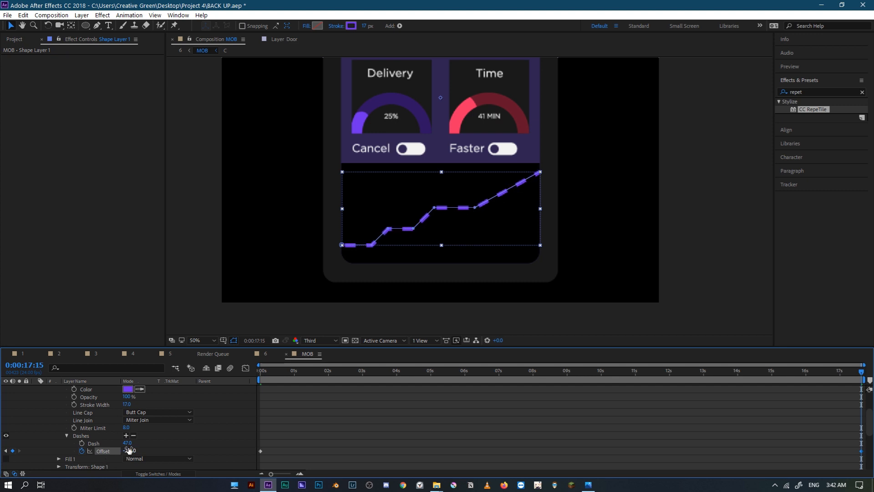
Step: Preview the moving dashes and speed them up by bringing the ending Offset keyframe forward to about 12 seconds
{"action": "left_click_drag", "start_coordinate": [261, 375], "coordinate": [80, 458]}
{"action": "key", "text": "space"}
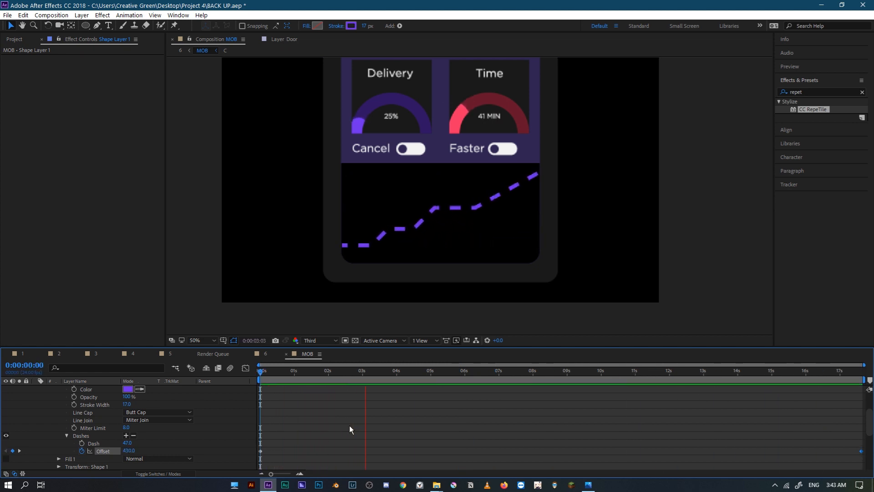
{"action": "left_click", "coordinate": [741, 373]}
{"action": "left_click_drag", "start_coordinate": [862, 451], "coordinate": [674, 481]}
{"action": "key", "text": "space"}
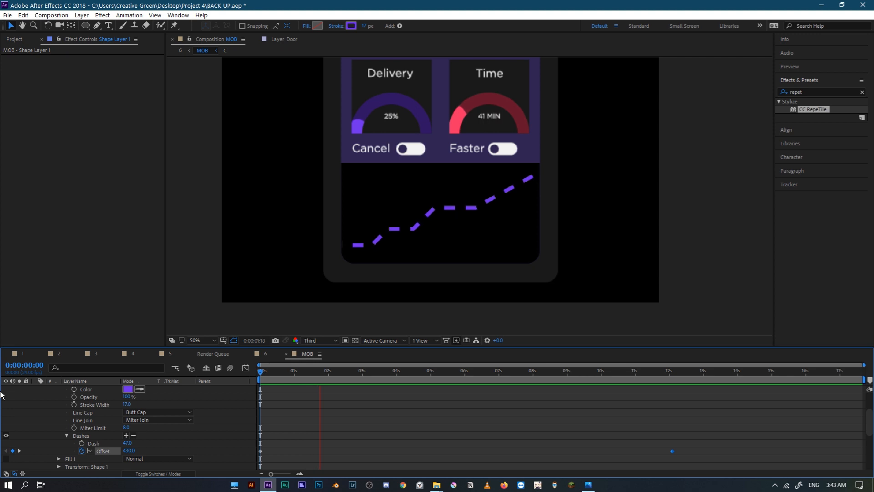
Step: Duplicate Shape Layer 1 and shift the copy slightly below the original graph line
{"action": "scroll", "coordinate": [51, 394], "scroll_direction": "up", "scroll_amount": 3}
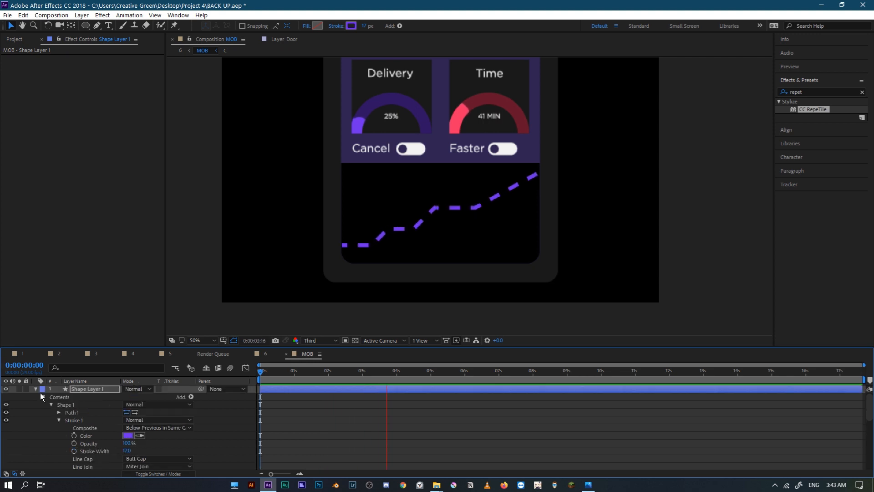
{"action": "left_click", "coordinate": [36, 389]}
{"action": "key", "text": "ctrl+d"}
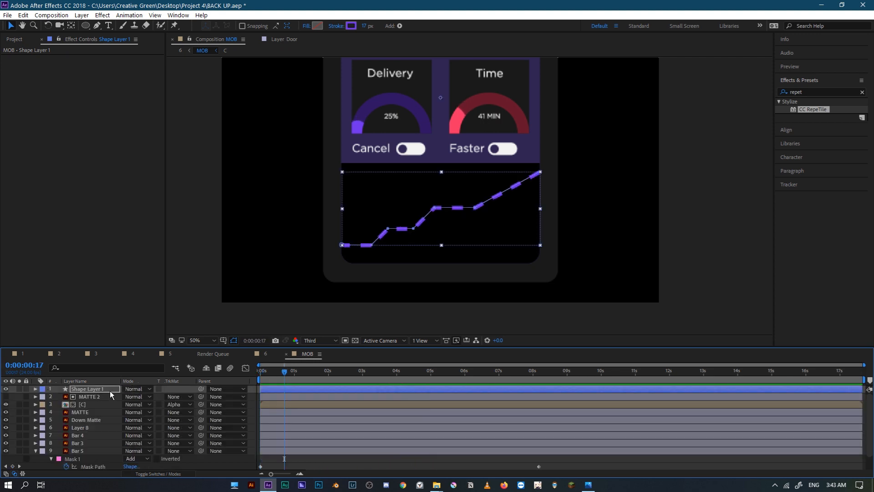
{"action": "left_click", "coordinate": [35, 389]}
{"action": "left_click", "coordinate": [35, 389]}
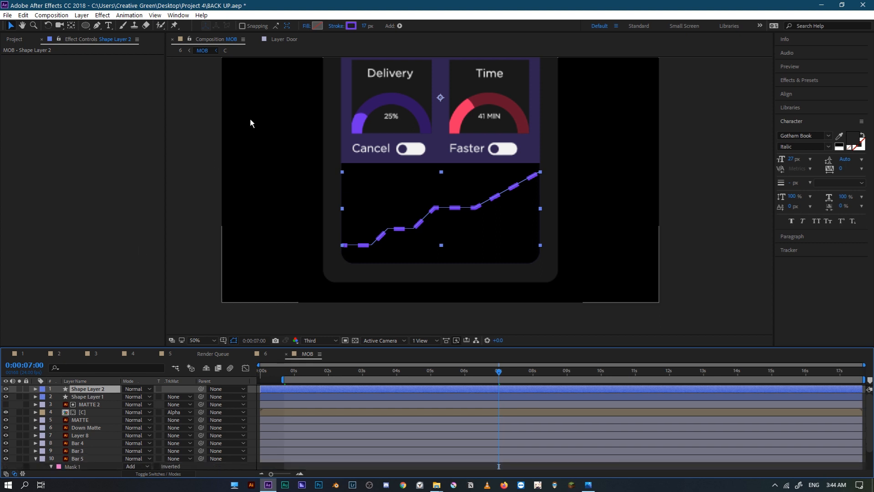
{"action": "left_click", "coordinate": [441, 214]}
{"action": "left_click_drag", "start_coordinate": [442, 214], "coordinate": [445, 216]}
Step: Recolor the duplicate line's stroke to F22F66, sampled from the Time gauge, and preview the two lines
{"action": "left_click", "coordinate": [351, 26]}
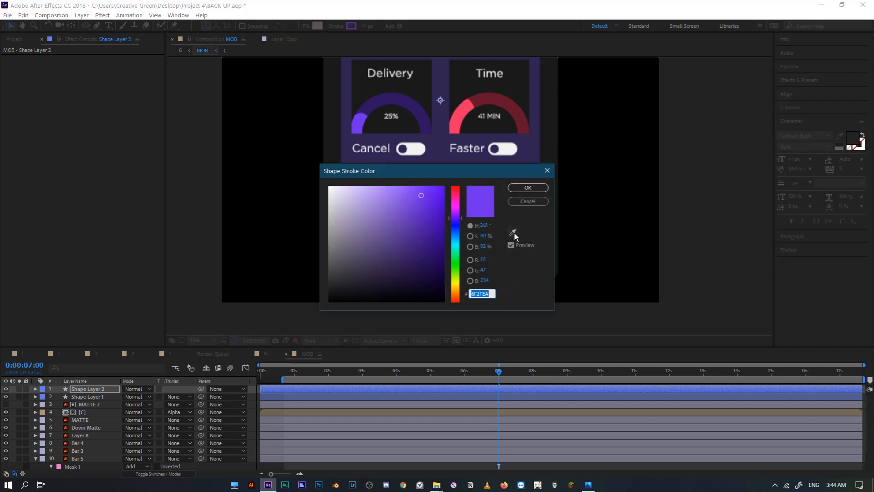
{"action": "left_click", "coordinate": [513, 233]}
{"action": "left_click", "coordinate": [466, 101]}
{"action": "left_click", "coordinate": [528, 188]}
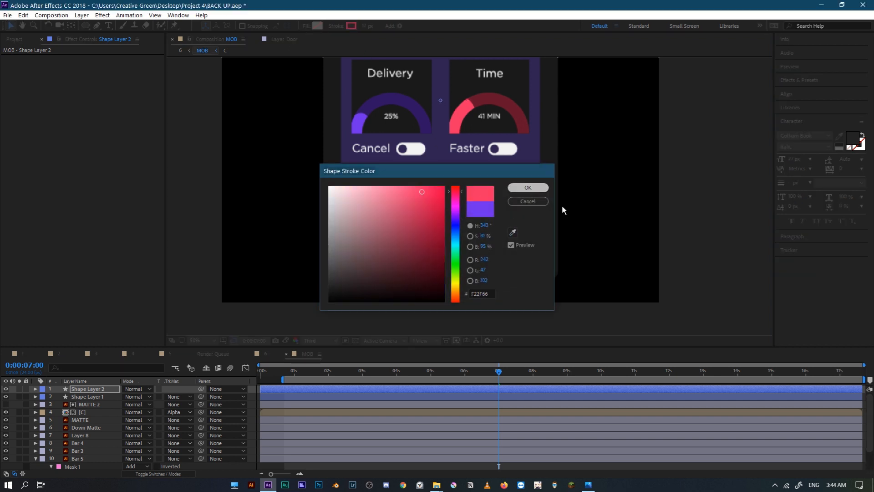
{"action": "left_click", "coordinate": [742, 268]}
{"action": "key", "text": "space"}
{"action": "scroll", "coordinate": [568, 196], "scroll_direction": "down", "scroll_amount": 2}
{"action": "scroll", "coordinate": [633, 203], "scroll_direction": "up", "scroll_amount": 1}
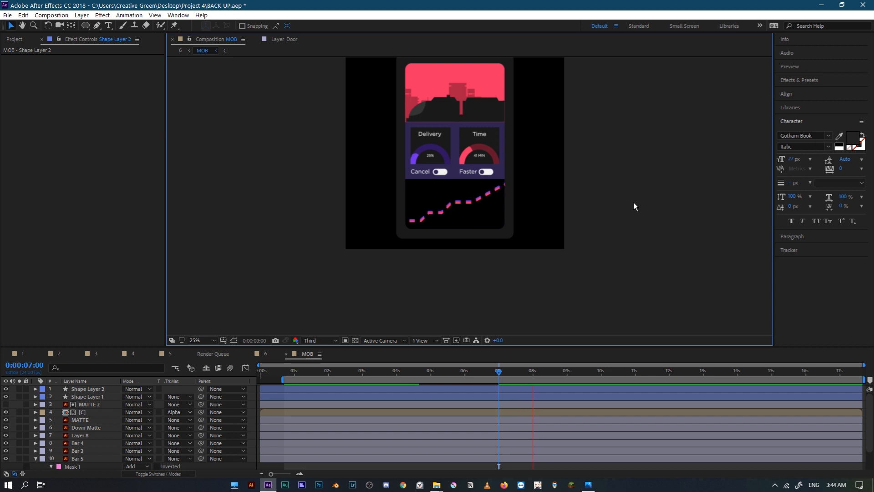
Step: Place Shape Layer 2 beneath Shape Layer 1 in the layer stack and preview the two-tone dashed line
{"action": "scroll", "coordinate": [633, 202], "scroll_direction": "up", "scroll_amount": 2}
{"action": "left_click_drag", "start_coordinate": [82, 389], "coordinate": [84, 397]}
{"action": "scroll", "coordinate": [716, 242], "scroll_direction": "down", "scroll_amount": 2}
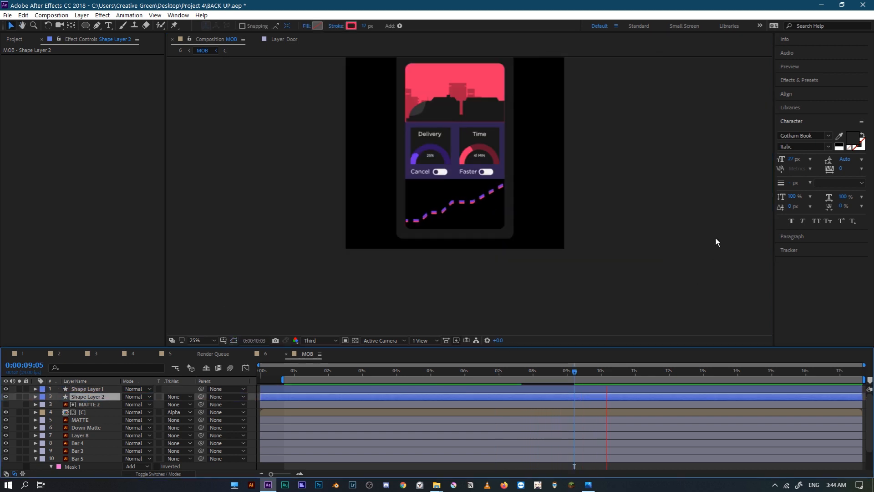
{"action": "scroll", "coordinate": [455, 257], "scroll_direction": "up", "scroll_amount": 2}
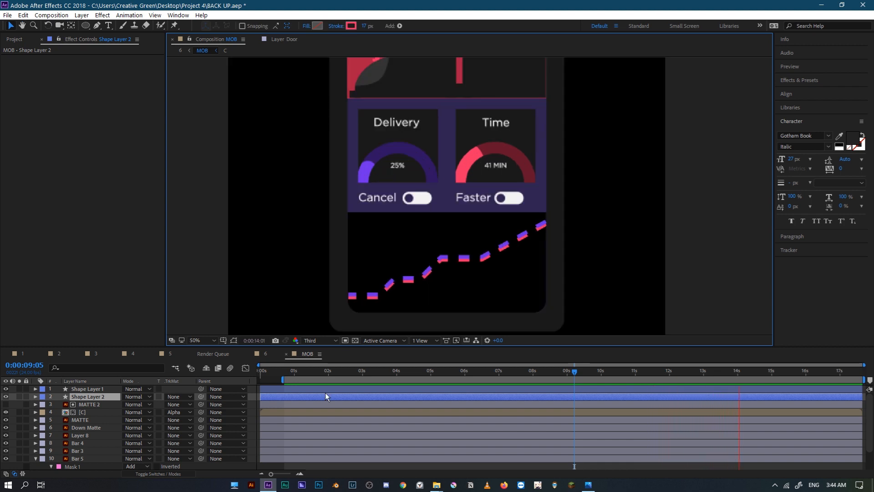
{"action": "left_click_drag", "start_coordinate": [317, 372], "coordinate": [286, 374]}
{"action": "key", "text": "space"}
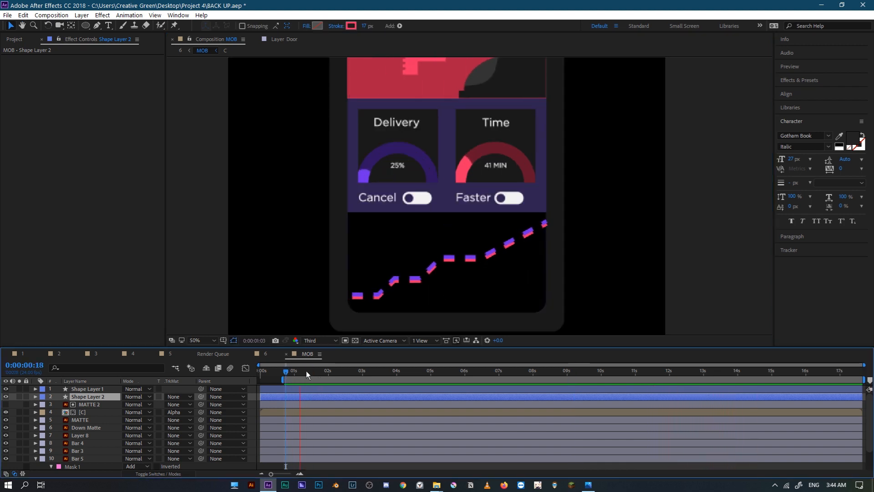
{"action": "left_click", "coordinate": [306, 370]}
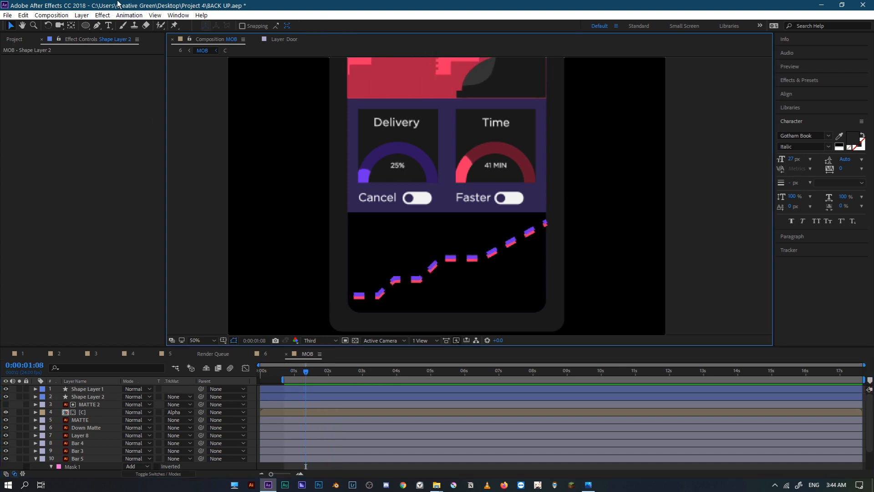
{"action": "left_click", "coordinate": [81, 15]}
{"action": "mouse_move", "coordinate": [121, 28]}
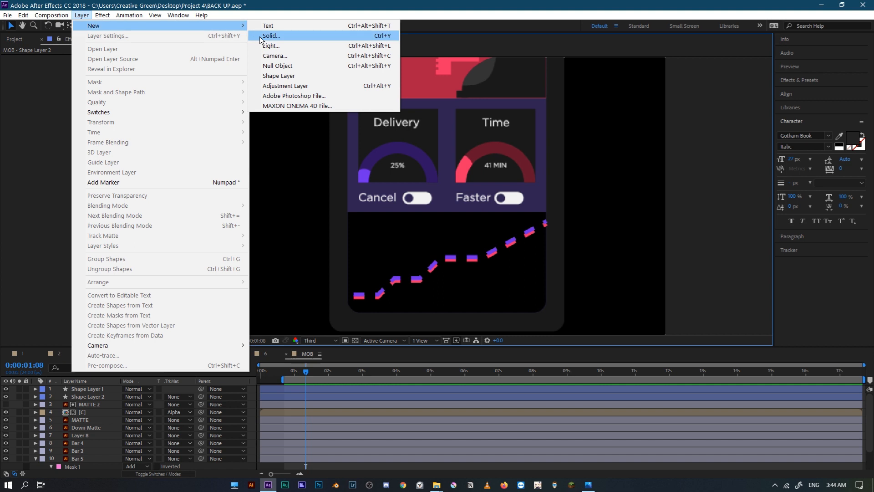
{"action": "left_click", "coordinate": [274, 154]}
Step: Draw a small unfilled circle with a 17 px white stroke below the right part of the graph line
{"action": "left_click", "coordinate": [86, 27]}
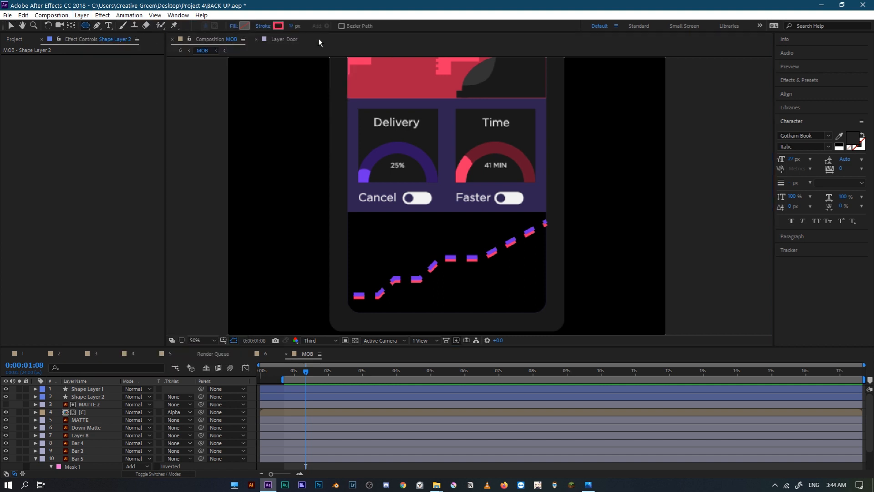
{"action": "left_click", "coordinate": [279, 26]}
{"action": "left_click_drag", "start_coordinate": [394, 203], "coordinate": [252, 168]}
{"action": "left_click", "coordinate": [537, 192]}
{"action": "left_click_drag", "start_coordinate": [499, 275], "coordinate": [519, 295]}
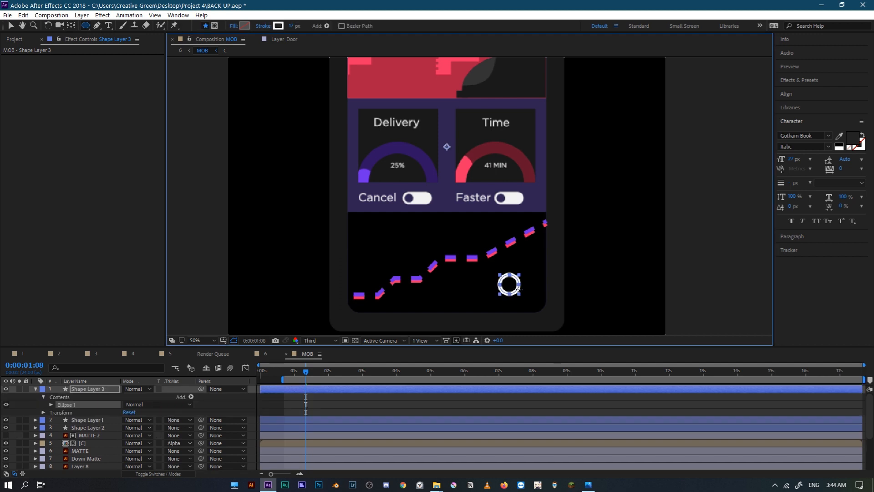
{"action": "key", "text": "v"}
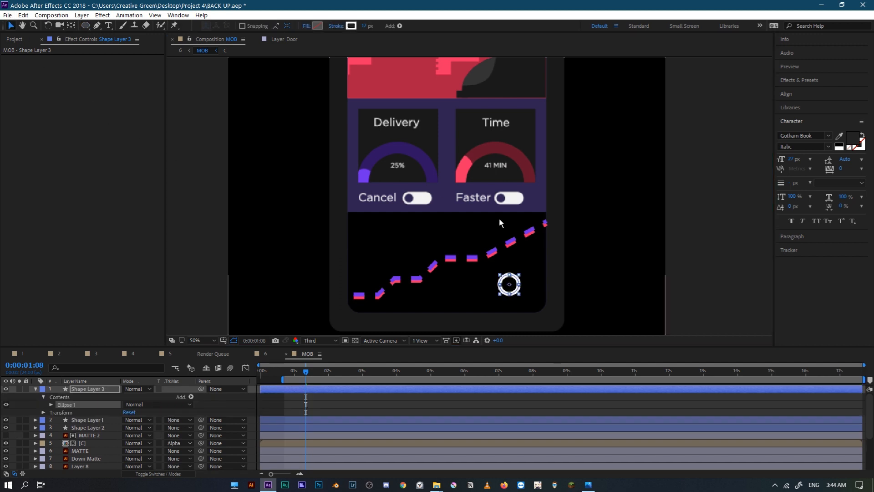
Step: Try to move the anchor point onto the white ring and duplicate the ring
{"action": "left_click", "coordinate": [542, 304]}
{"action": "left_click", "coordinate": [519, 292]}
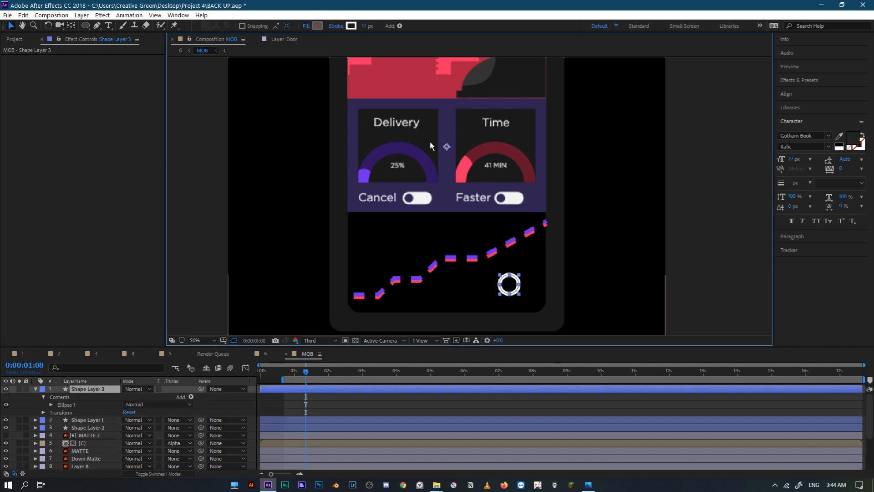
{"action": "key", "text": "y"}
{"action": "left_click", "coordinate": [454, 147]}
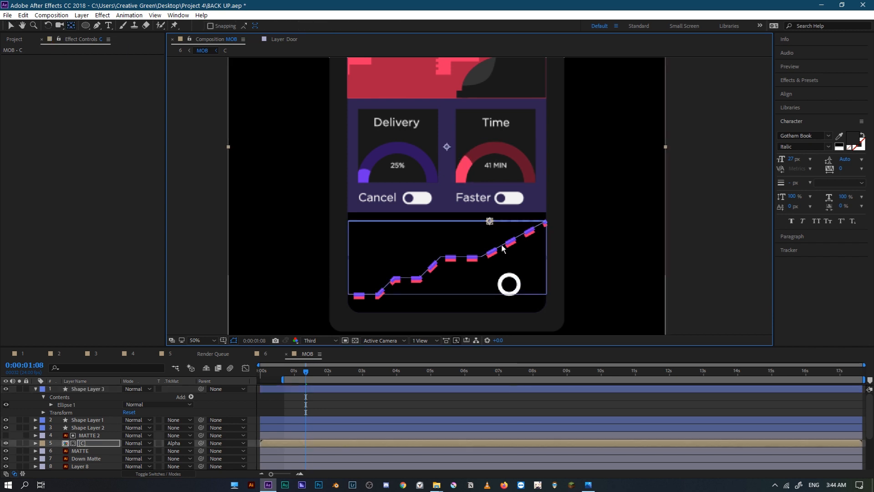
{"action": "left_click_drag", "start_coordinate": [509, 286], "coordinate": [511, 286]}
{"action": "key", "text": "v"}
{"action": "key", "text": "ctrl+d"}
{"action": "key", "text": "ctrl+]"}
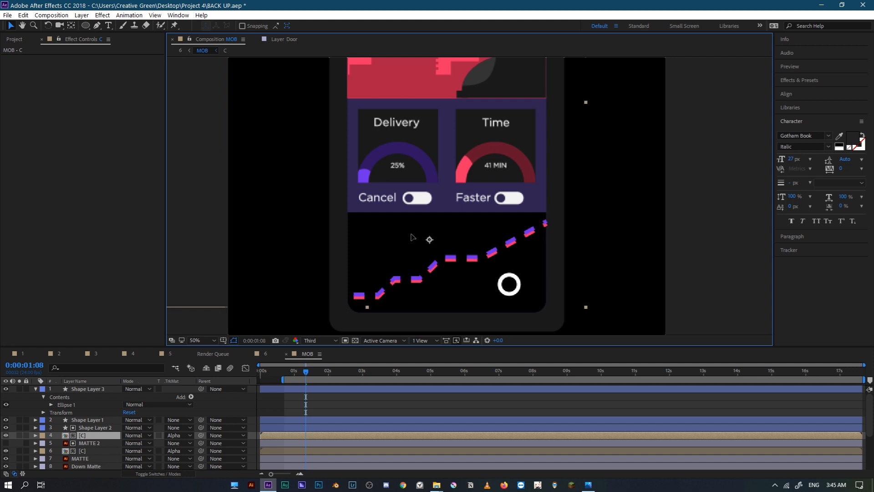
{"action": "key", "text": "ctrl+z"}
{"action": "key", "text": "ctrl+z"}
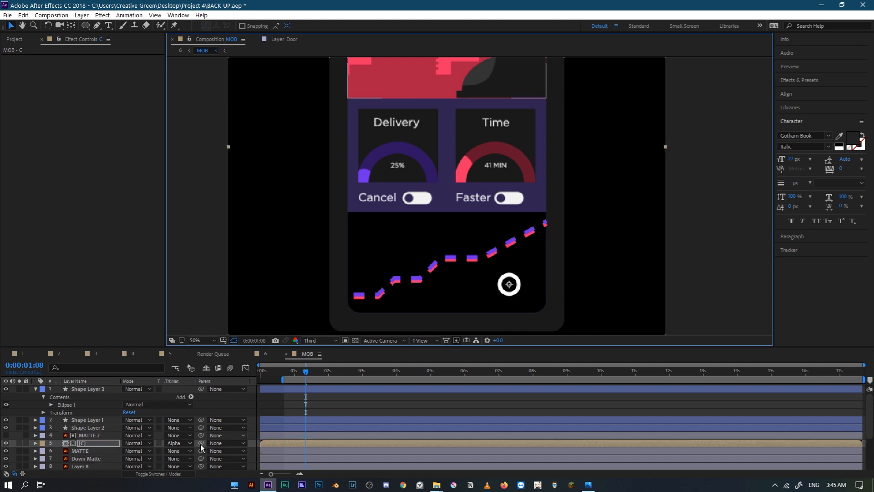
Step: Duplicate Shape Layer 3 and place the copied ring above the left part of the graph line
{"action": "left_click", "coordinate": [86, 390]}
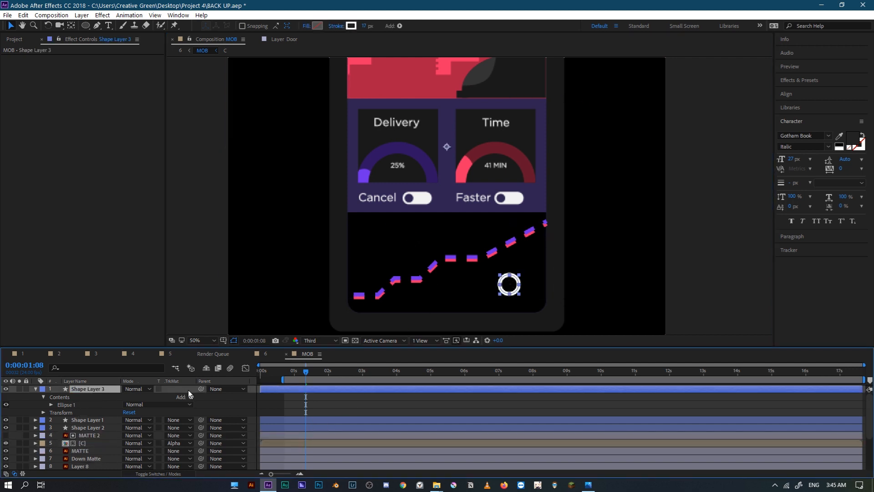
{"action": "key", "text": "ctrl+d"}
{"action": "left_click_drag", "start_coordinate": [508, 294], "coordinate": [387, 260]}
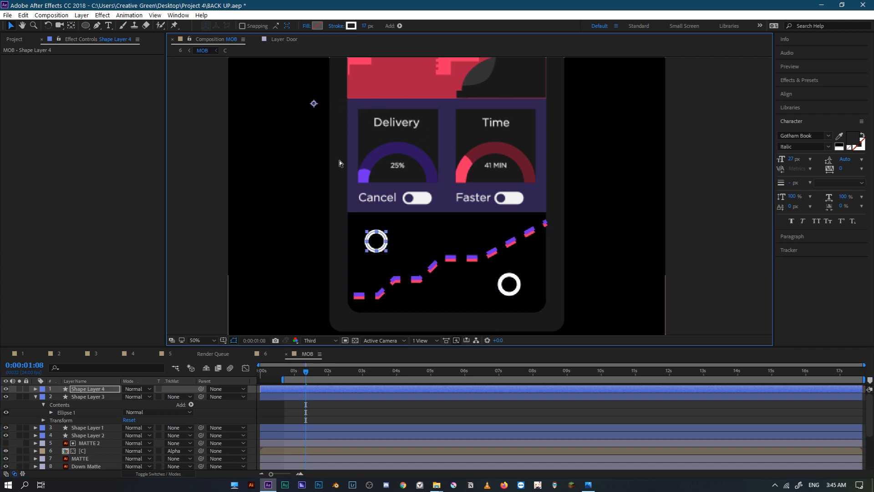
Step: Center the anchor points of both rings on their shapes and slightly enlarge the lower-right ring
{"action": "key", "text": "ctrl+z"}
{"action": "key", "text": "t"}
{"action": "key", "text": "y"}
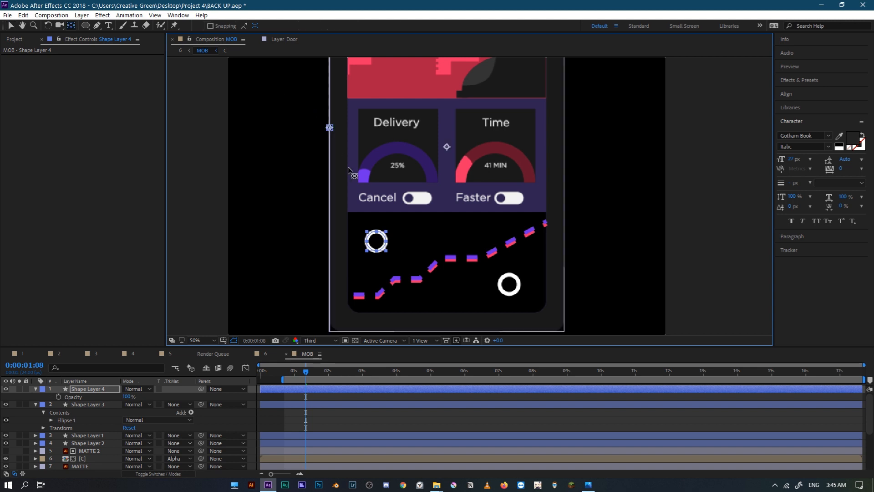
{"action": "left_click", "coordinate": [501, 282]}
{"action": "left_click_drag", "start_coordinate": [448, 146], "coordinate": [521, 297]}
{"action": "key", "text": "v"}
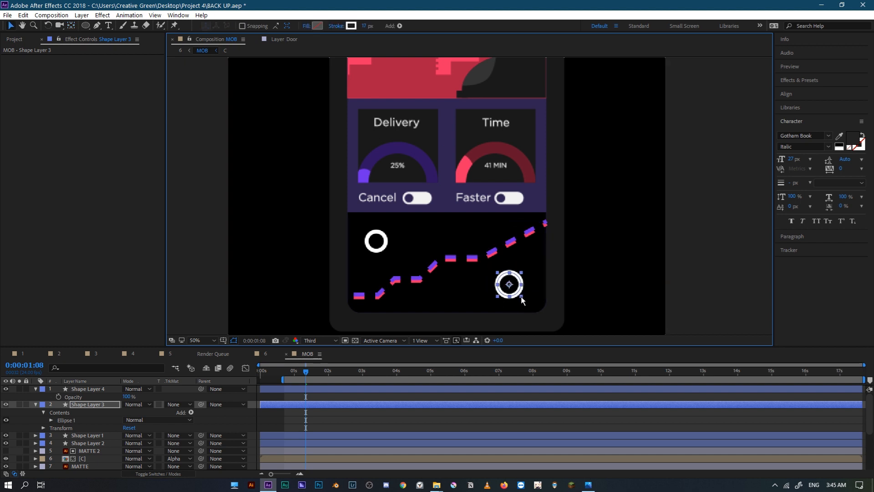
Step: Reduce the stroke width of both rings to a thin white outline
{"action": "left_click", "coordinate": [376, 241], "text": "shift"}
{"action": "left_click_drag", "start_coordinate": [363, 26], "coordinate": [360, 29]}
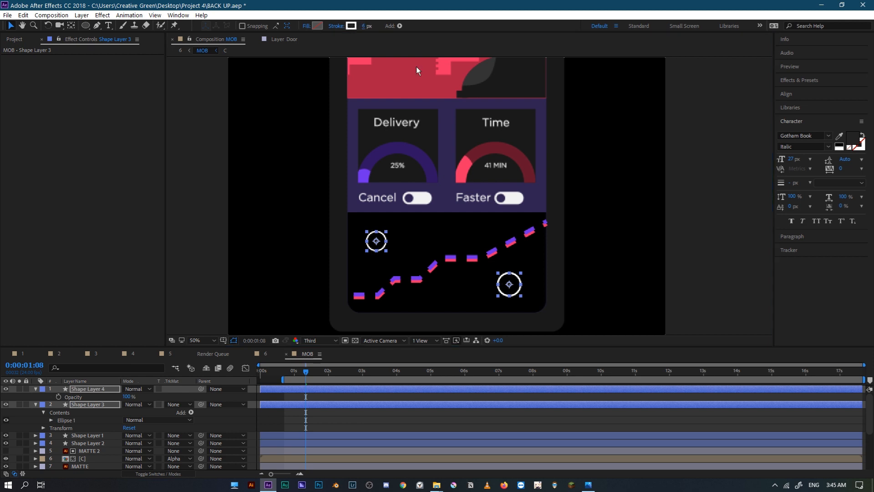
{"action": "left_click", "coordinate": [718, 221]}
{"action": "scroll", "coordinate": [611, 234], "scroll_direction": "down", "scroll_amount": 2}
{"action": "scroll", "coordinate": [552, 262], "scroll_direction": "up", "scroll_amount": 2}
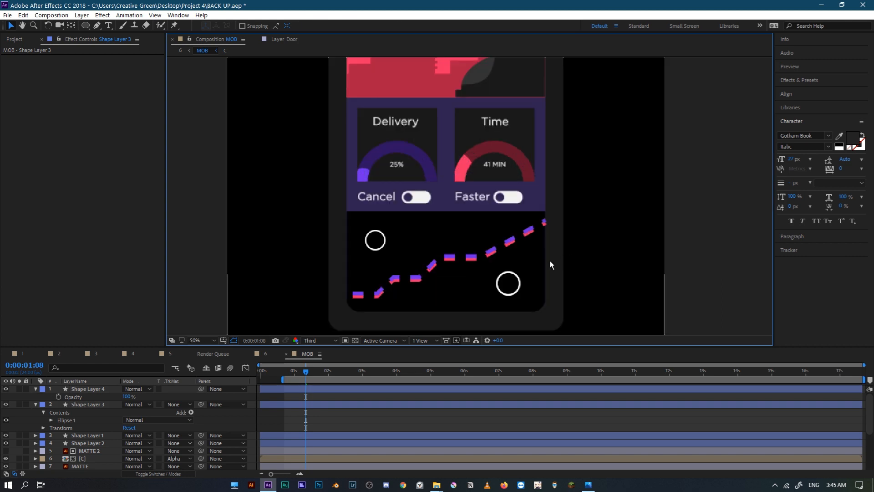
Step: Shrink the upper-left ring, move it closer to the graph line, and preview the MOB composition
{"action": "left_click_drag", "start_coordinate": [370, 244], "coordinate": [406, 258]}
{"action": "scroll", "coordinate": [465, 240], "scroll_direction": "down", "scroll_amount": 2}
{"action": "left_click", "coordinate": [646, 233]}
{"action": "key", "text": "space"}
{"action": "left_click_drag", "start_coordinate": [630, 146], "coordinate": [633, 180]}
{"action": "left_click", "coordinate": [305, 374]}
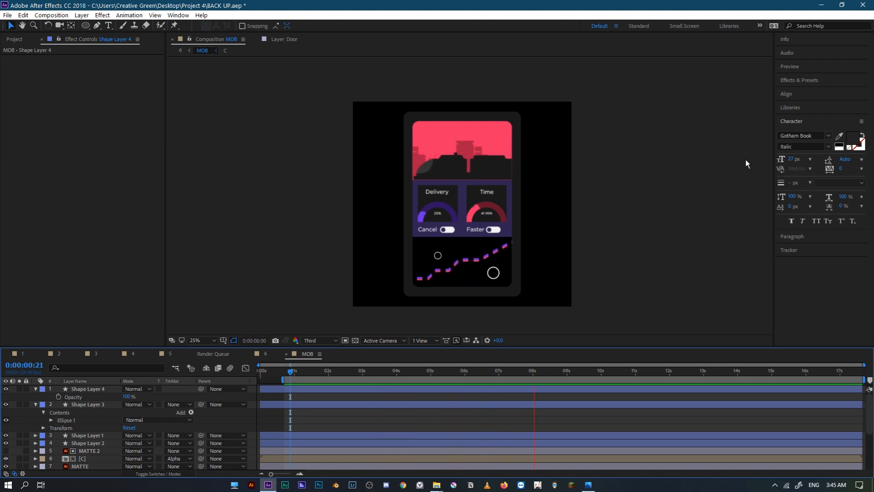
Step: Switch to composition 6 and play the phone animation from the beginning
{"action": "left_click", "coordinate": [263, 355]}
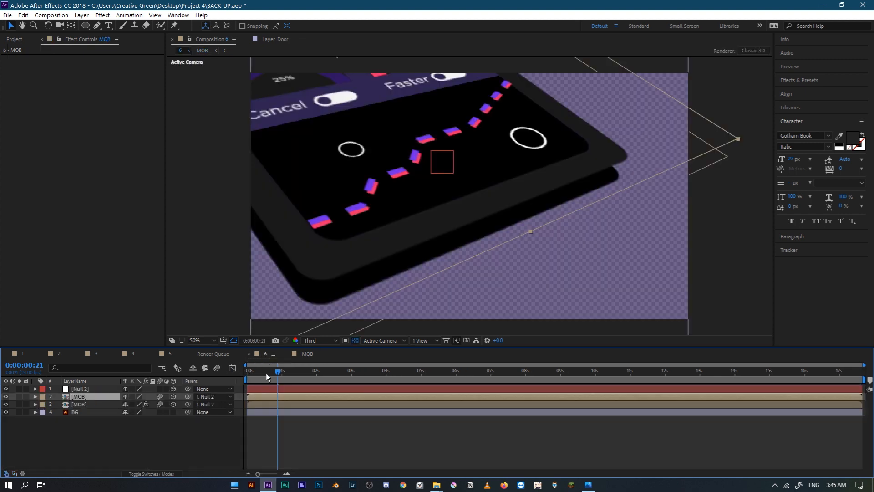
{"action": "mouse_move", "coordinate": [247, 371]}
{"action": "left_mouse_down"}
{"action": "mouse_move", "coordinate": [425, 373]}
{"action": "mouse_move", "coordinate": [235, 373]}
{"action": "left_mouse_up"}
{"action": "key", "text": "space"}
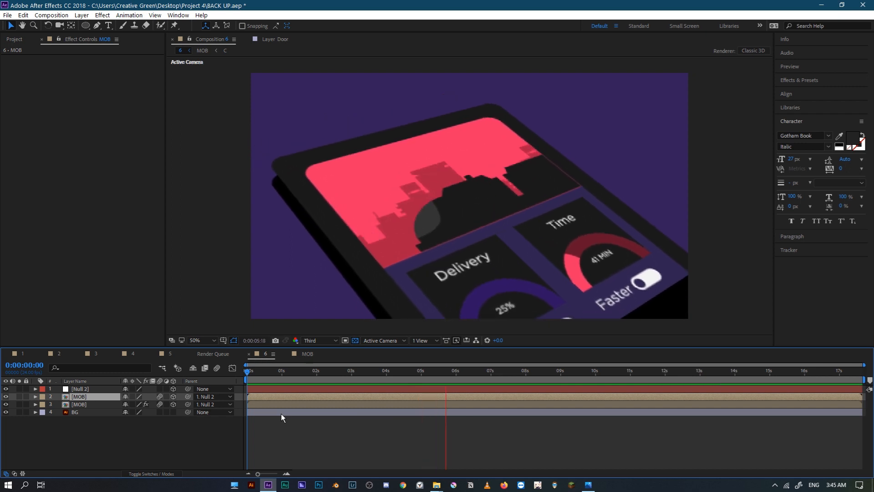
{"action": "key", "text": "space"}
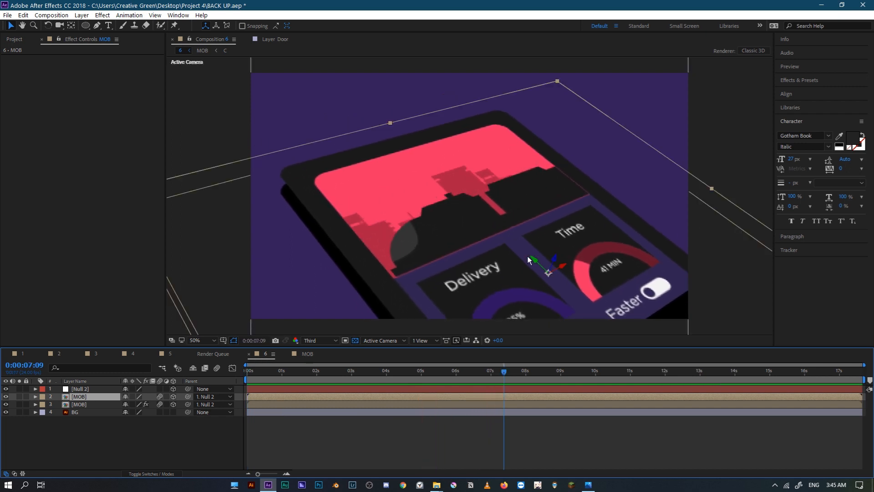
Step: Set composition 6's preview resolution to Full while viewing the phone close up at 100%
{"action": "scroll", "coordinate": [527, 256], "scroll_direction": "up", "scroll_amount": 2}
{"action": "left_click", "coordinate": [332, 343]}
{"action": "left_click", "coordinate": [333, 363]}
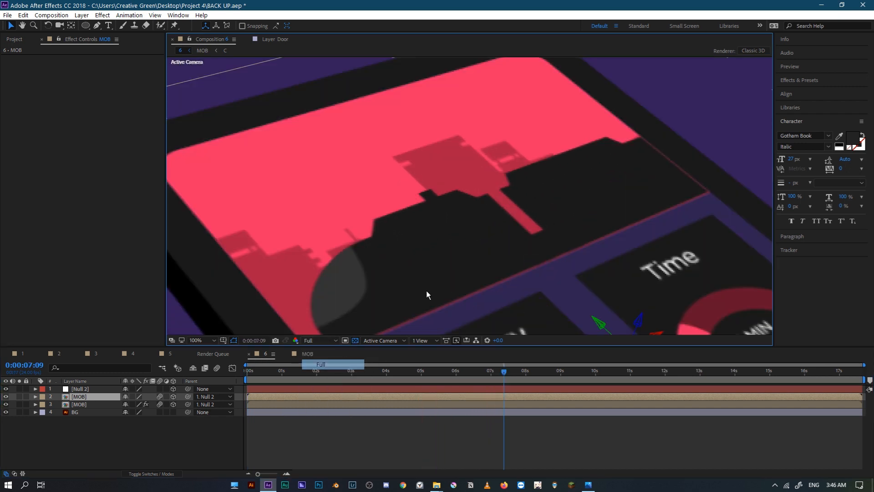
Step: Examine the lower edge of the skyline artwork up close in composition 6 and in the MOB composition
{"action": "scroll", "coordinate": [526, 244], "scroll_direction": "up", "scroll_amount": 4}
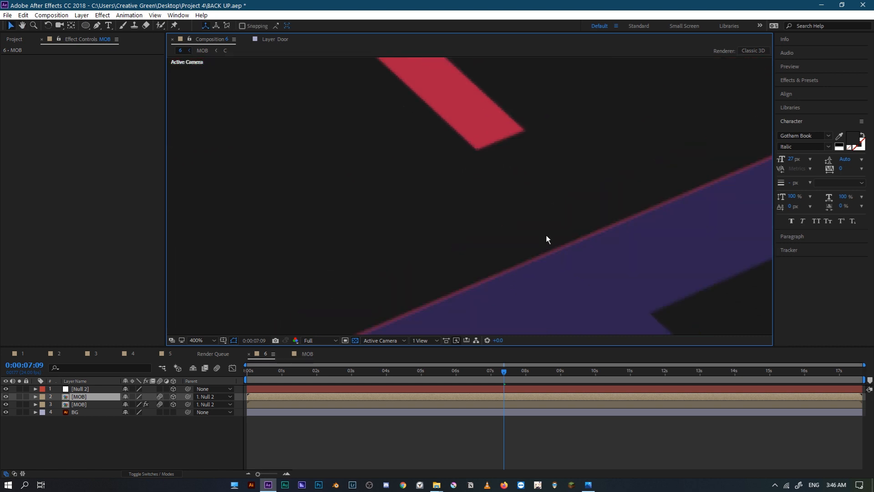
{"action": "left_click", "coordinate": [299, 356]}
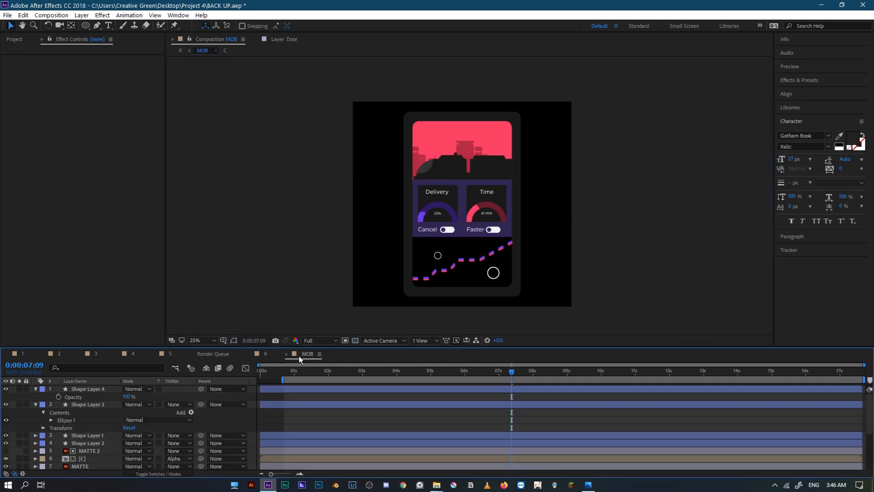
{"action": "scroll", "coordinate": [456, 200], "scroll_direction": "up", "scroll_amount": 2}
{"action": "scroll", "coordinate": [484, 147], "scroll_direction": "up", "scroll_amount": 2}
{"action": "scroll", "coordinate": [82, 419], "scroll_direction": "down", "scroll_amount": 1}
{"action": "scroll", "coordinate": [99, 441], "scroll_direction": "up", "scroll_amount": 1}
{"action": "scroll", "coordinate": [97, 413], "scroll_direction": "down", "scroll_amount": 3}
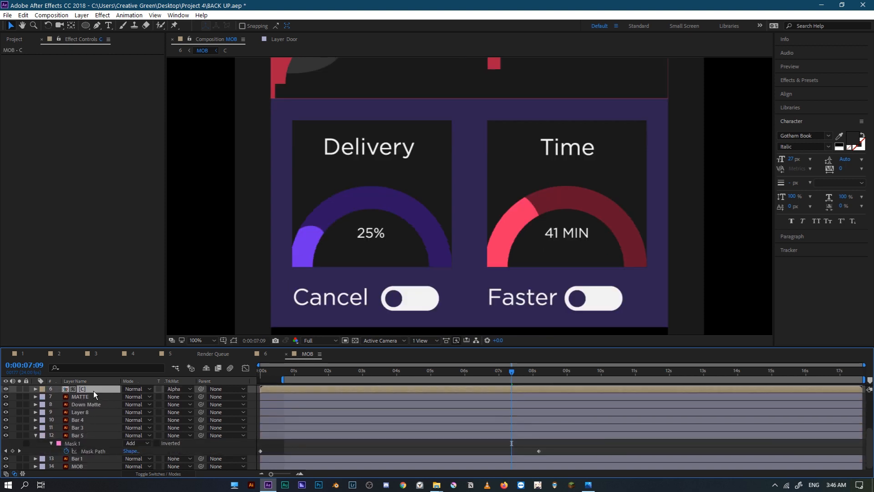
Step: Open the nested C composition, select its Train layer, and preview the skyline animation from 0:00:00:13
{"action": "double_click", "coordinate": [93, 389]}
{"action": "scroll", "coordinate": [460, 224], "scroll_direction": "down", "scroll_amount": 1}
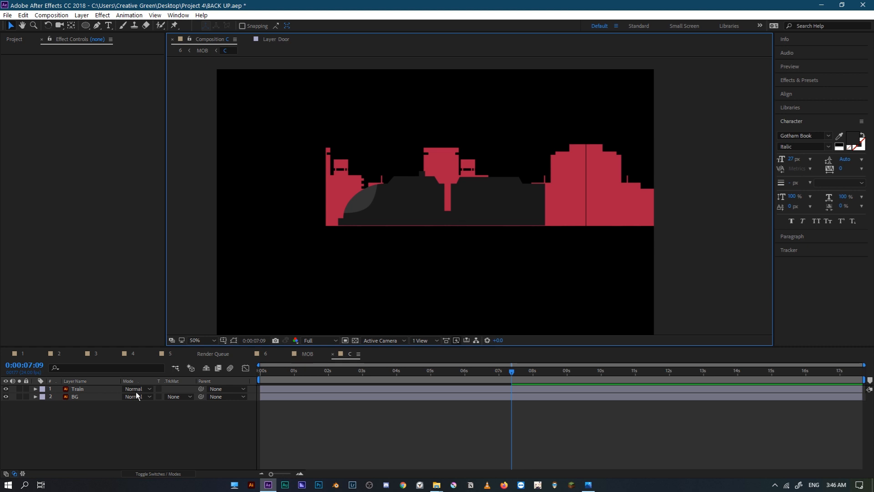
{"action": "left_click", "coordinate": [84, 389]}
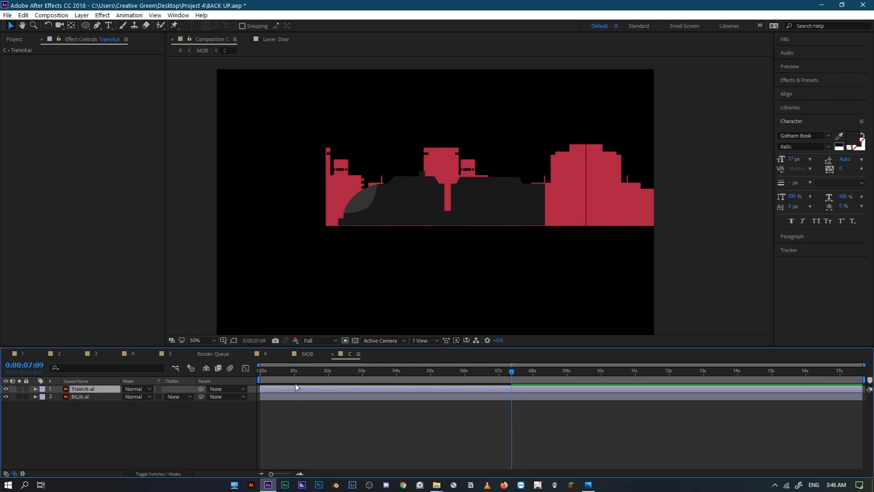
{"action": "left_click", "coordinate": [279, 380]}
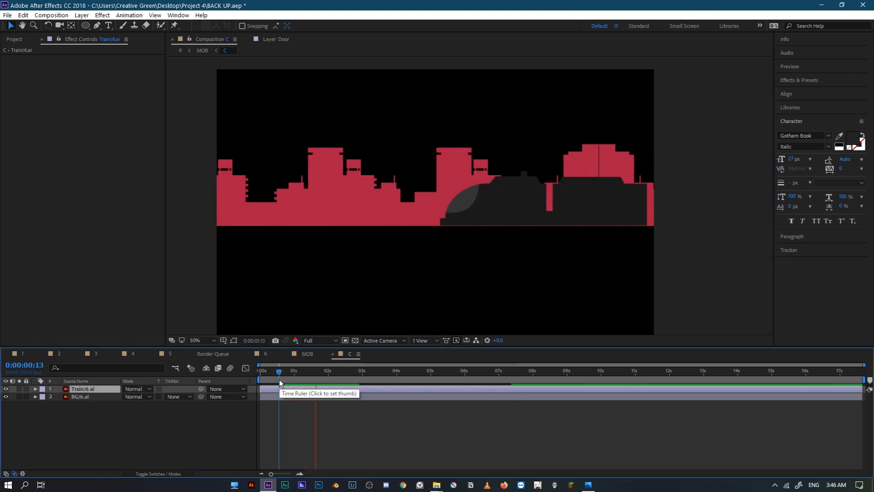
Step: Return to composition 6, show the whole frame at 50%, and play the phone animation from the beginning
{"action": "left_click", "coordinate": [268, 355]}
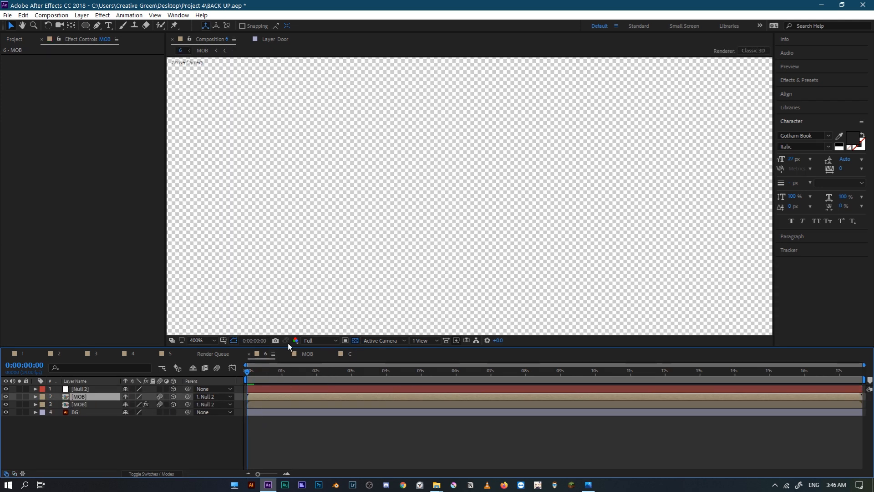
{"action": "scroll", "coordinate": [334, 224], "scroll_direction": "down", "scroll_amount": 6}
{"action": "key", "text": "space"}
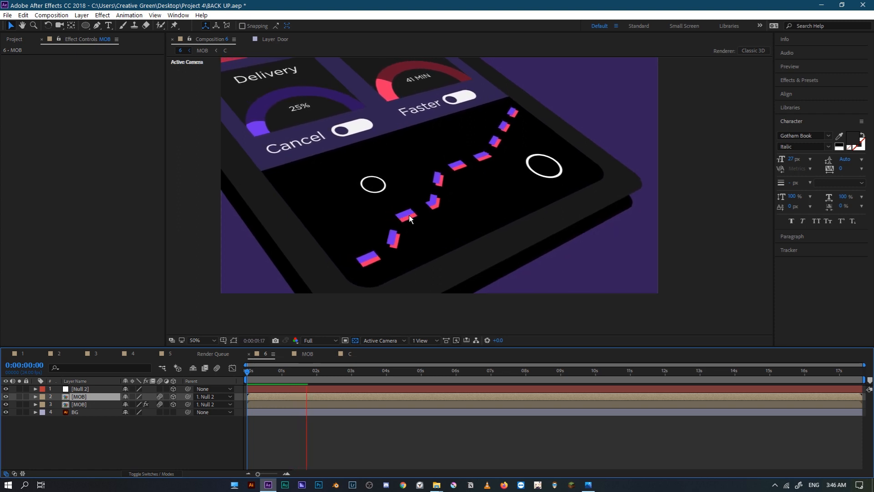
Step: Set composition 6's preview resolution to Quarter and preview the animation from the 2-second mark
{"action": "left_click", "coordinate": [320, 341]}
{"action": "left_click", "coordinate": [326, 394]}
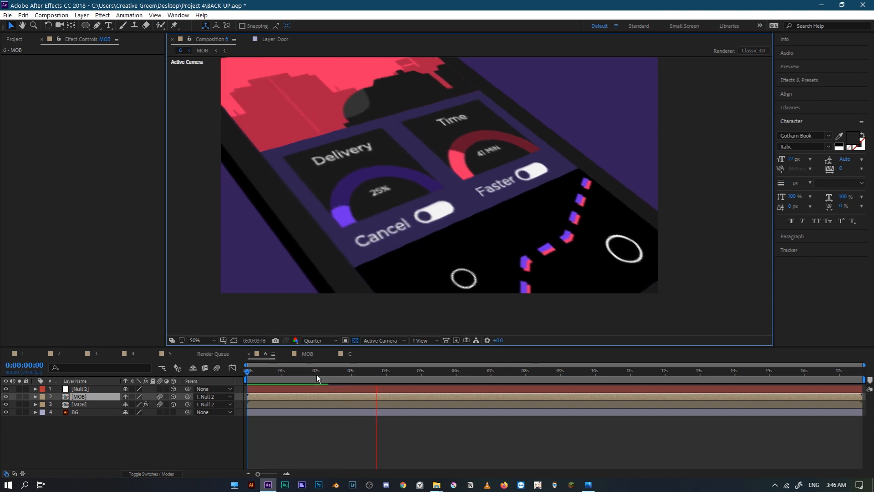
{"action": "left_click", "coordinate": [316, 376]}
{"action": "key", "text": "space"}
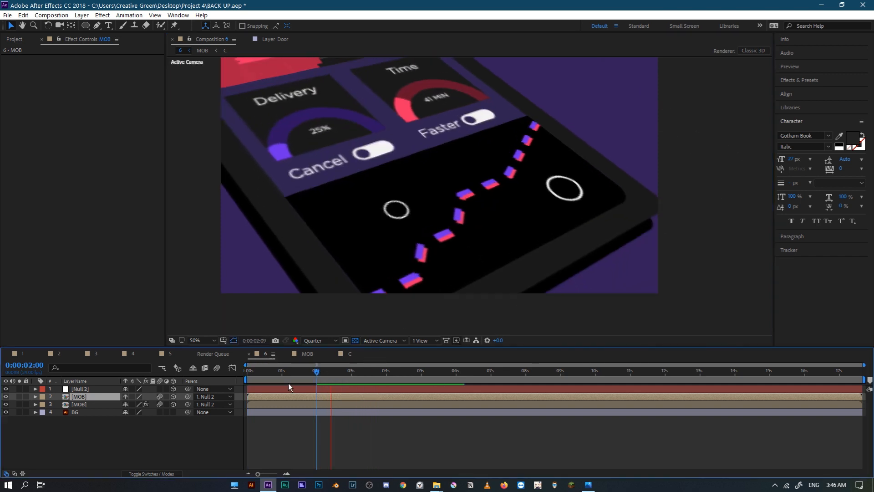
Step: Set composition 6's preview resolution to Half and play the phone animation from the beginning
{"action": "left_click", "coordinate": [318, 341]}
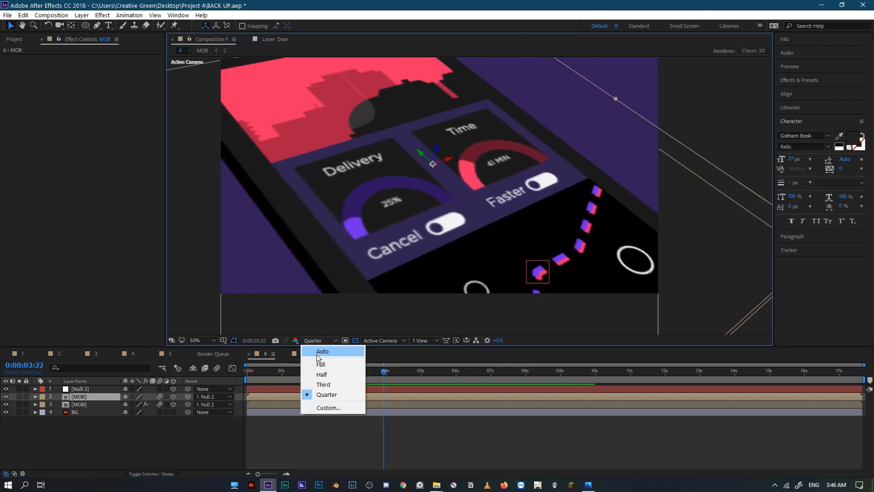
{"action": "left_click", "coordinate": [319, 373]}
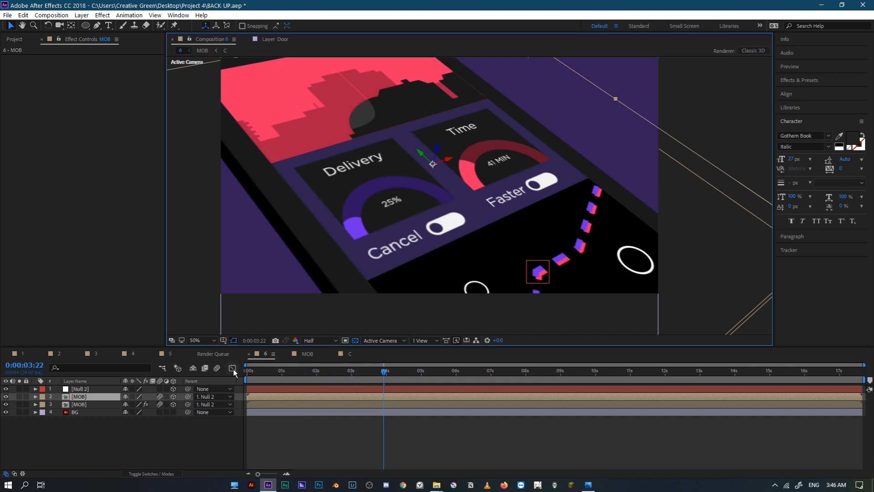
{"action": "left_click", "coordinate": [159, 400]}
{"action": "left_click_drag", "start_coordinate": [281, 372], "coordinate": [238, 372]}
{"action": "key", "text": "space"}
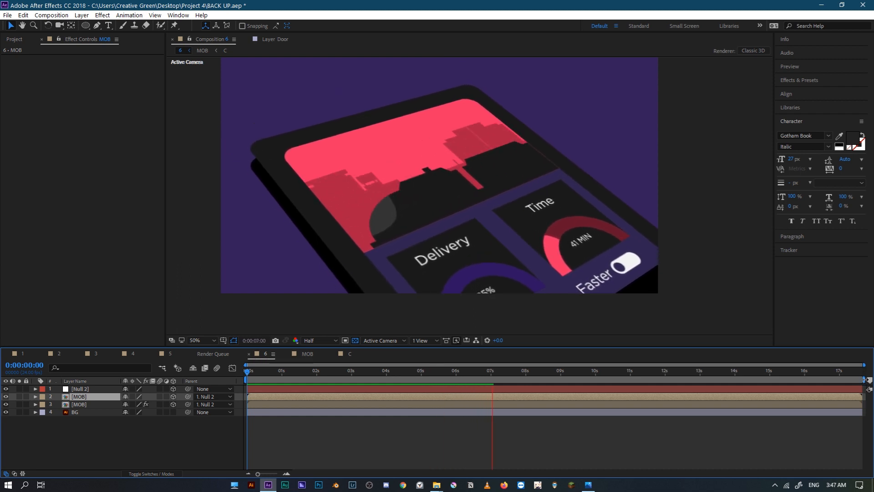
Step: Shorten composition 6's work area to end at about 7 seconds
{"action": "left_click_drag", "start_coordinate": [864, 379], "coordinate": [485, 379]}
{"action": "key", "text": "space"}
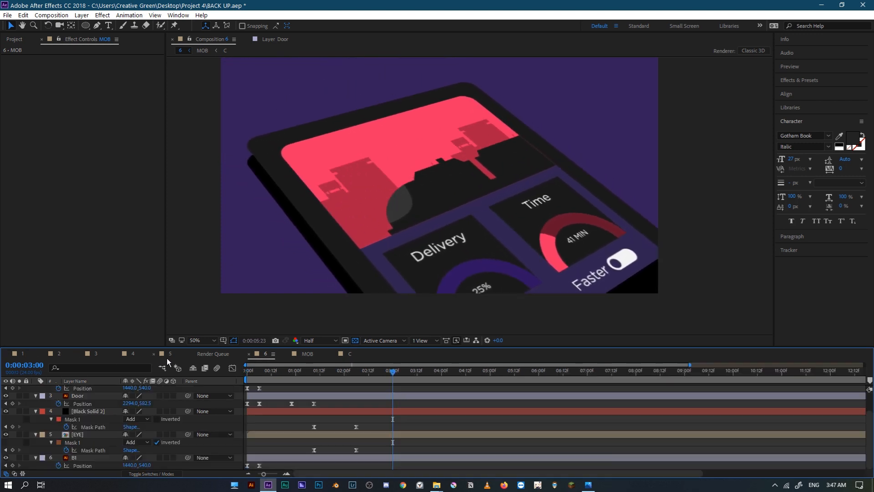
Step: Check composition 5's timeline, place composition 6's tab directly beside it, and preview composition 6 from 0:00:00:03
{"action": "left_click", "coordinate": [168, 354]}
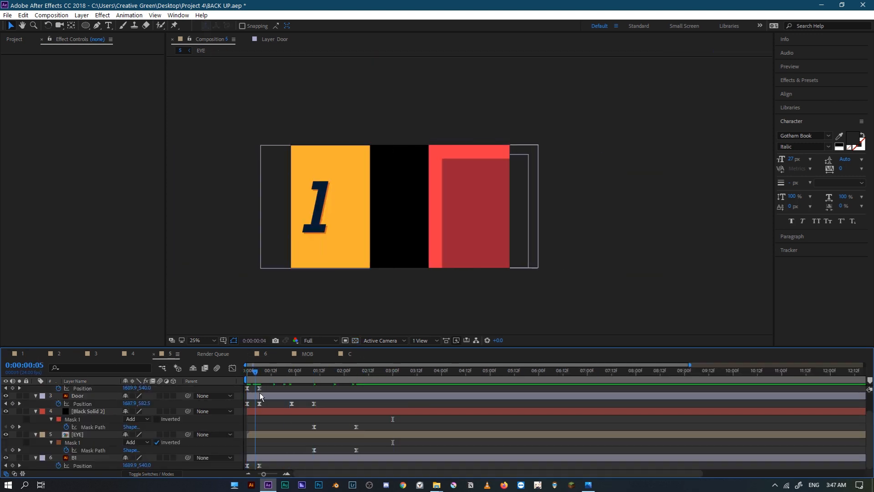
{"action": "left_click", "coordinate": [210, 354]}
{"action": "left_click", "coordinate": [203, 354]}
{"action": "left_click_drag", "start_coordinate": [287, 372], "coordinate": [251, 371]}
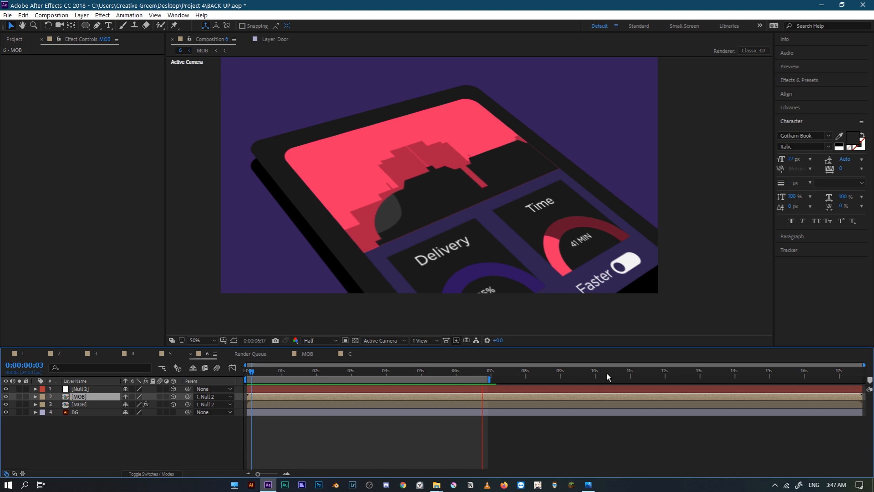